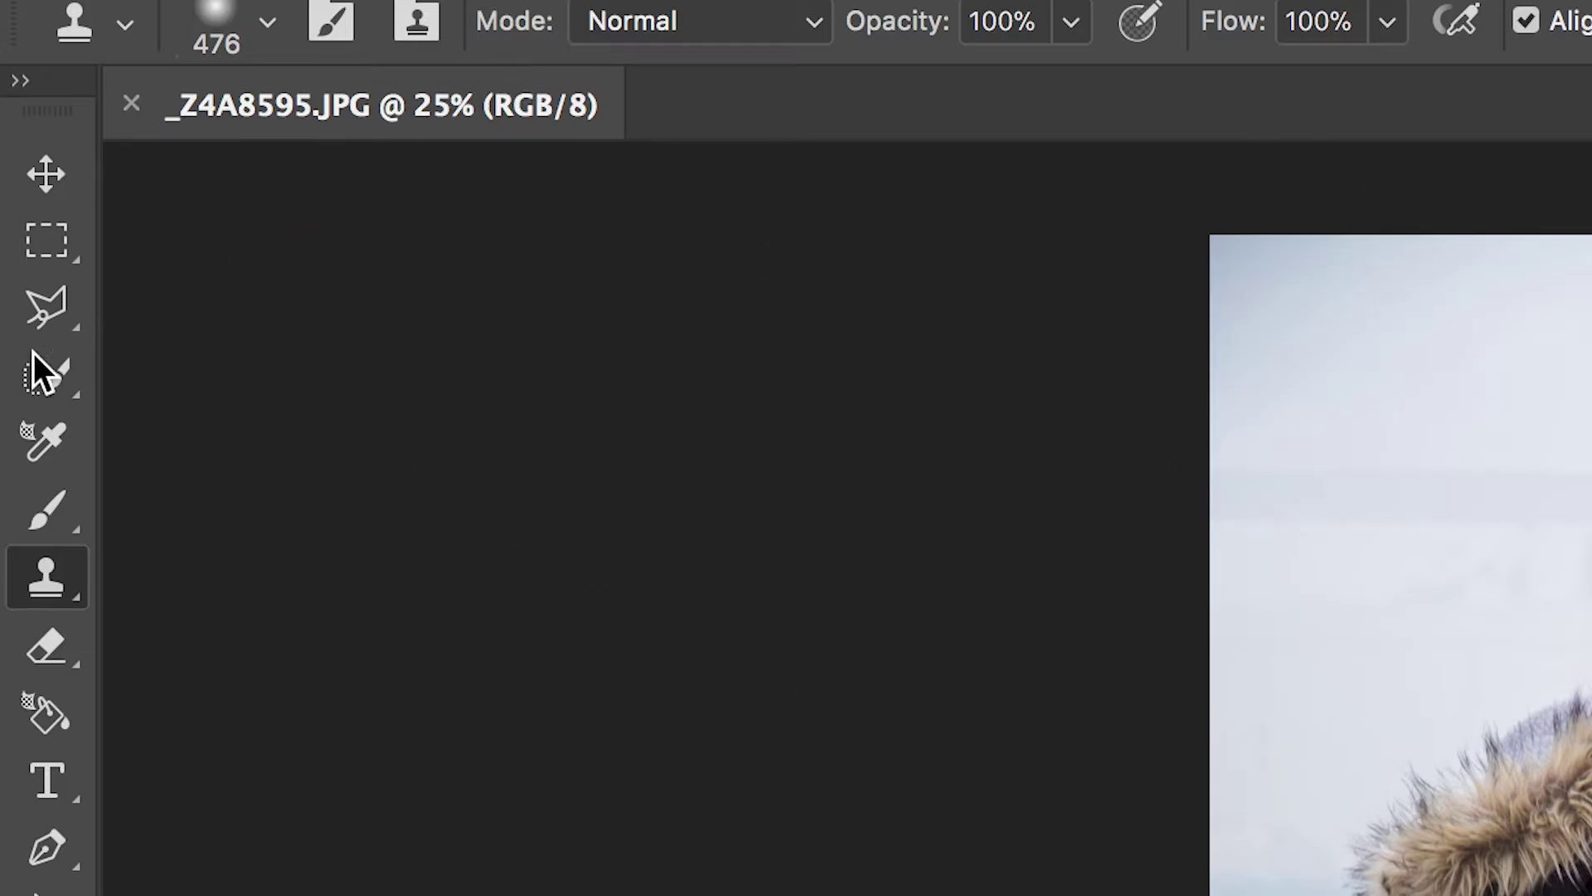
# Step: Select the man's whole figure with the Quick Selection Tool and copy it to a new layer
pyautogui.click(36, 373)
pyautogui.rightClick(48, 385)
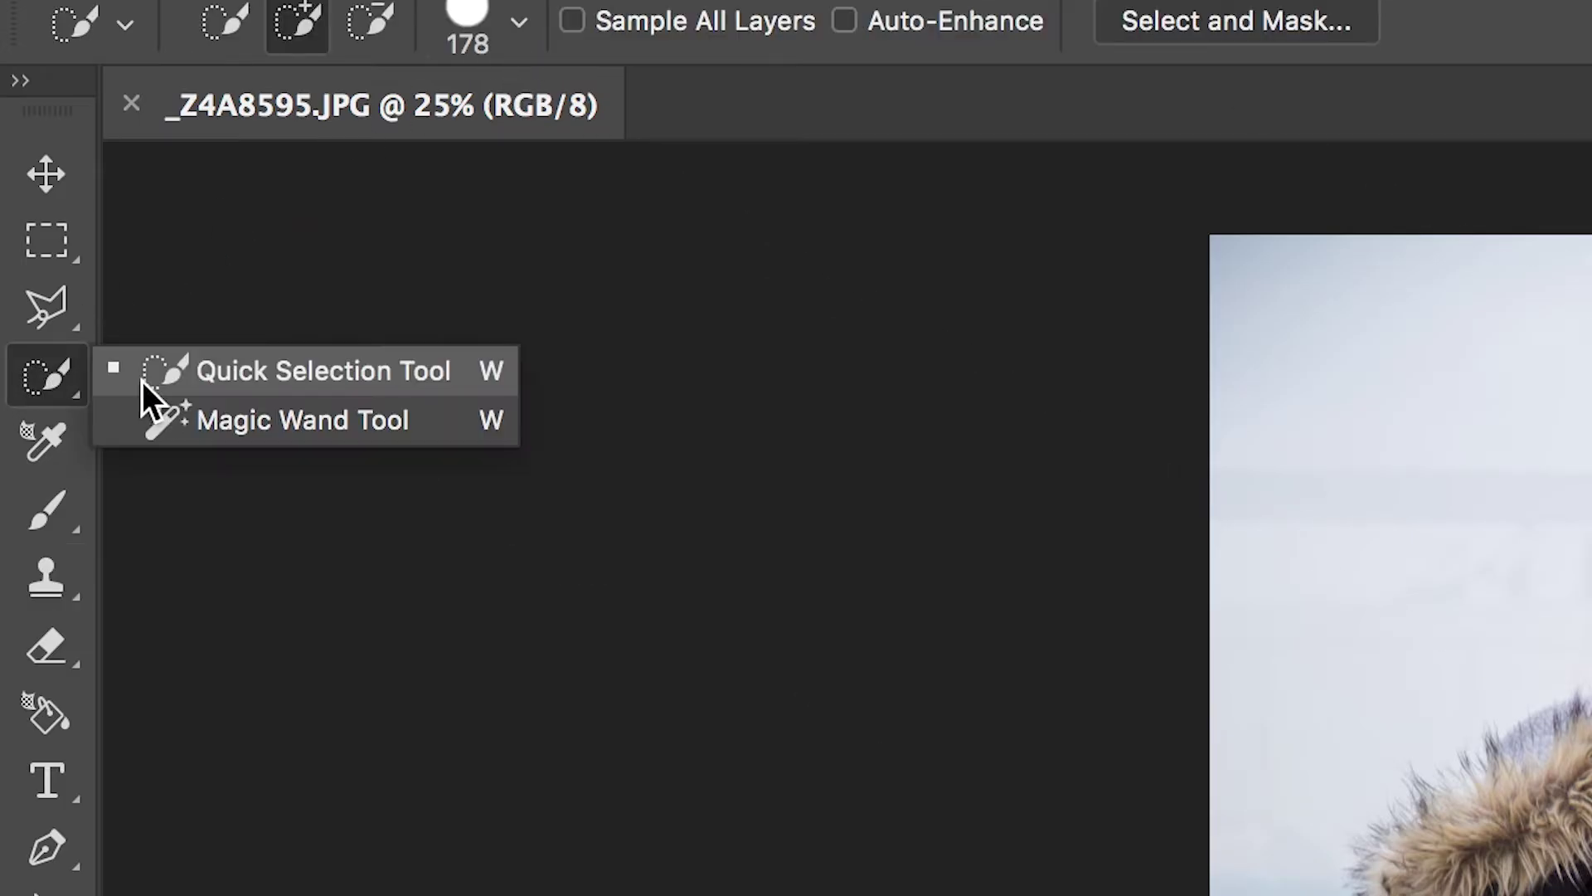
pyautogui.click(144, 381)
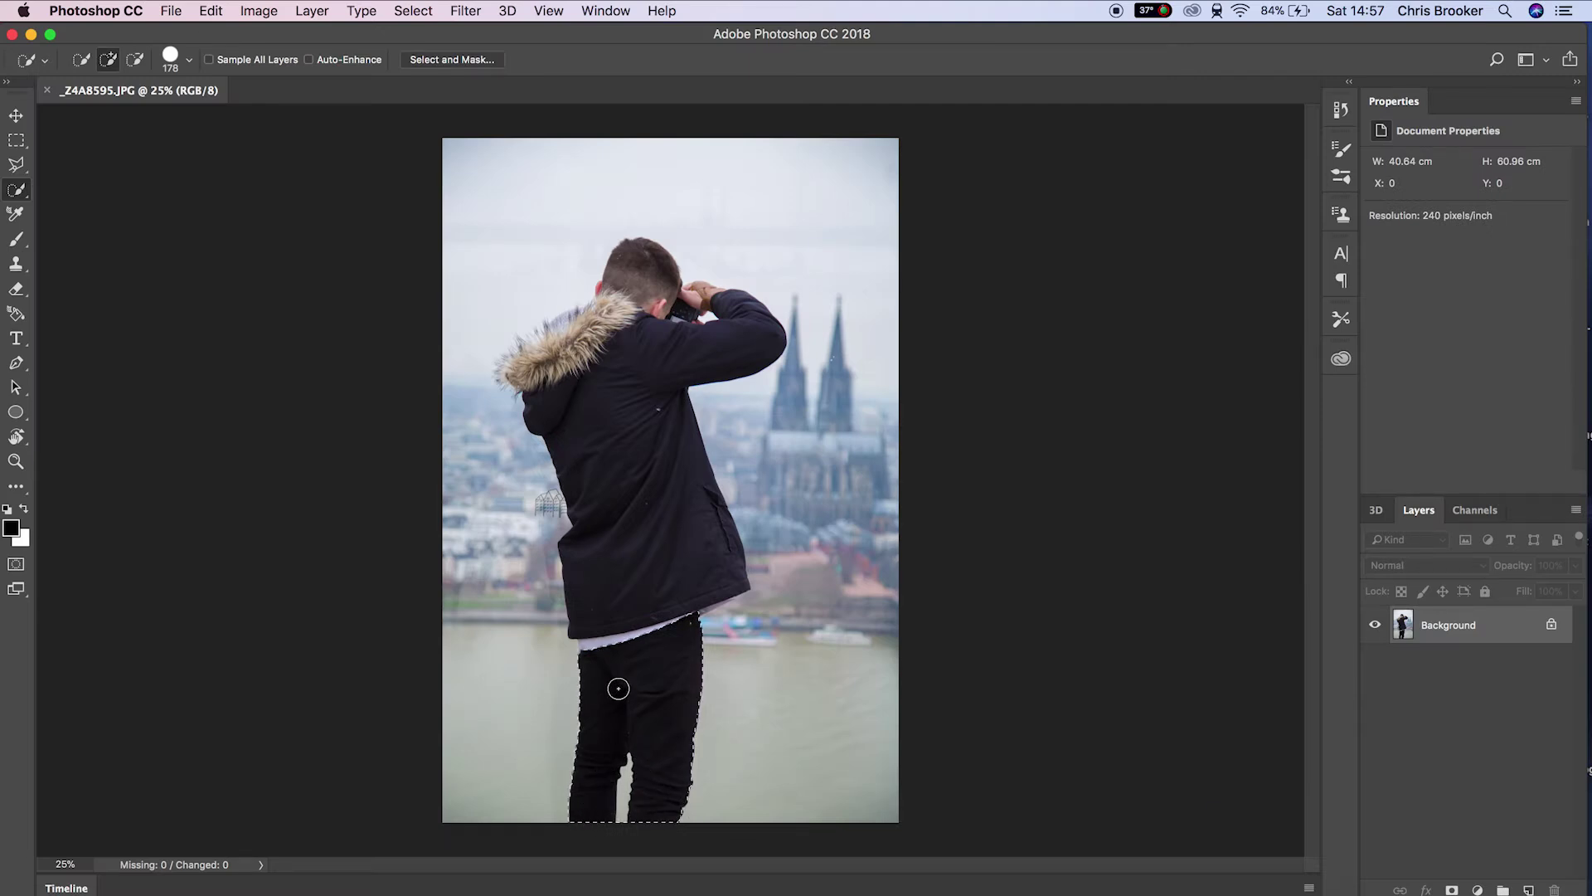
pyautogui.moveTo(601, 650); pyautogui.dragTo(589, 531)
pyautogui.moveTo(543, 381); pyautogui.dragTo(596, 337)
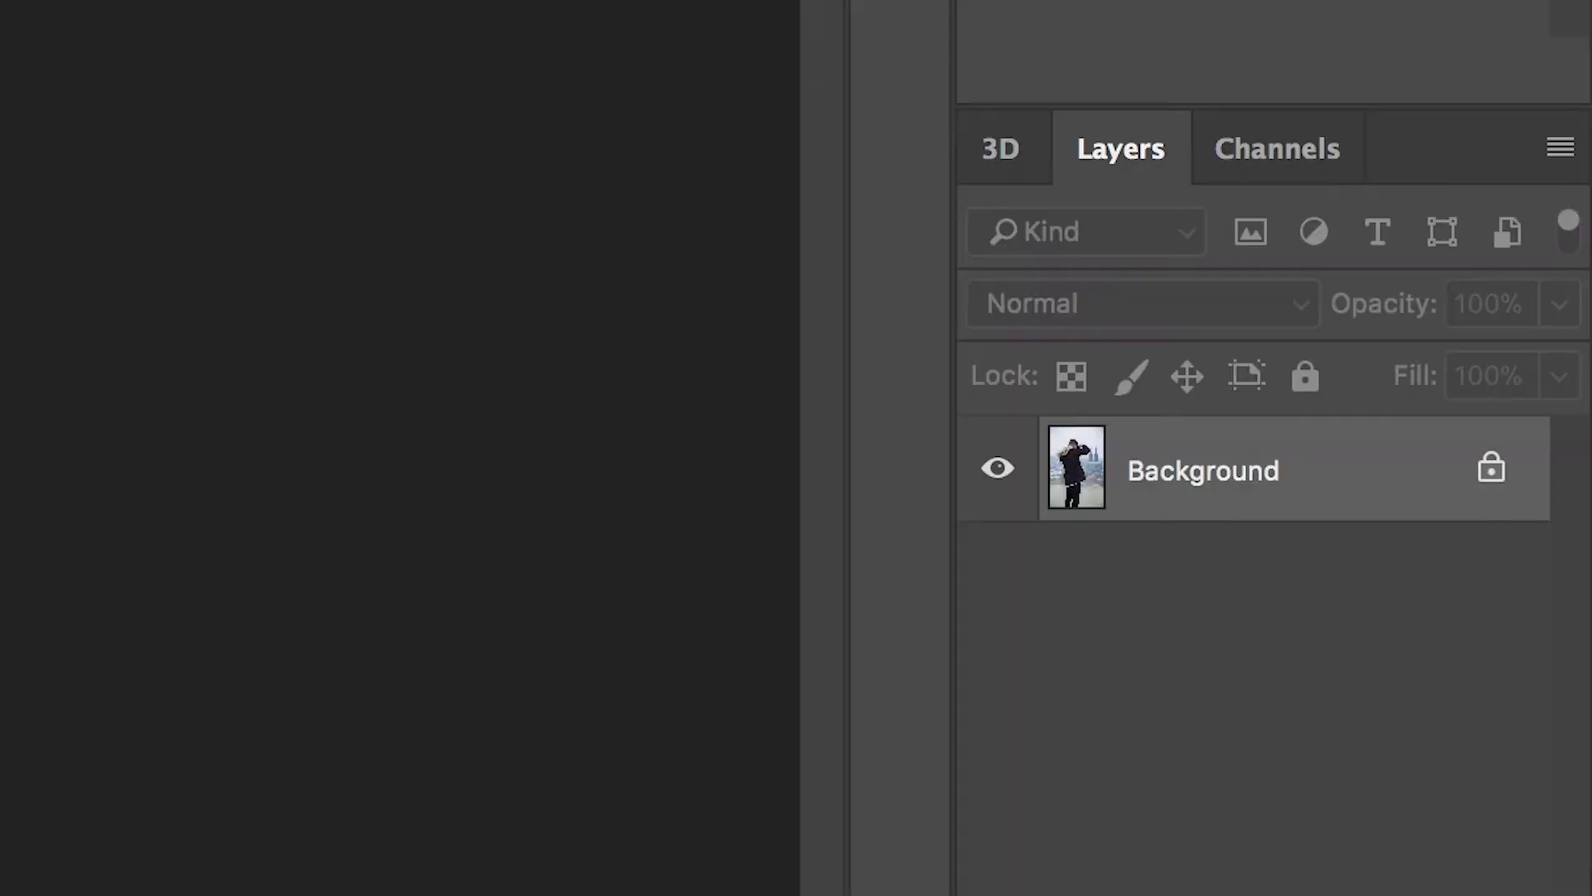
pyautogui.hotkey('ctrl', 'j')
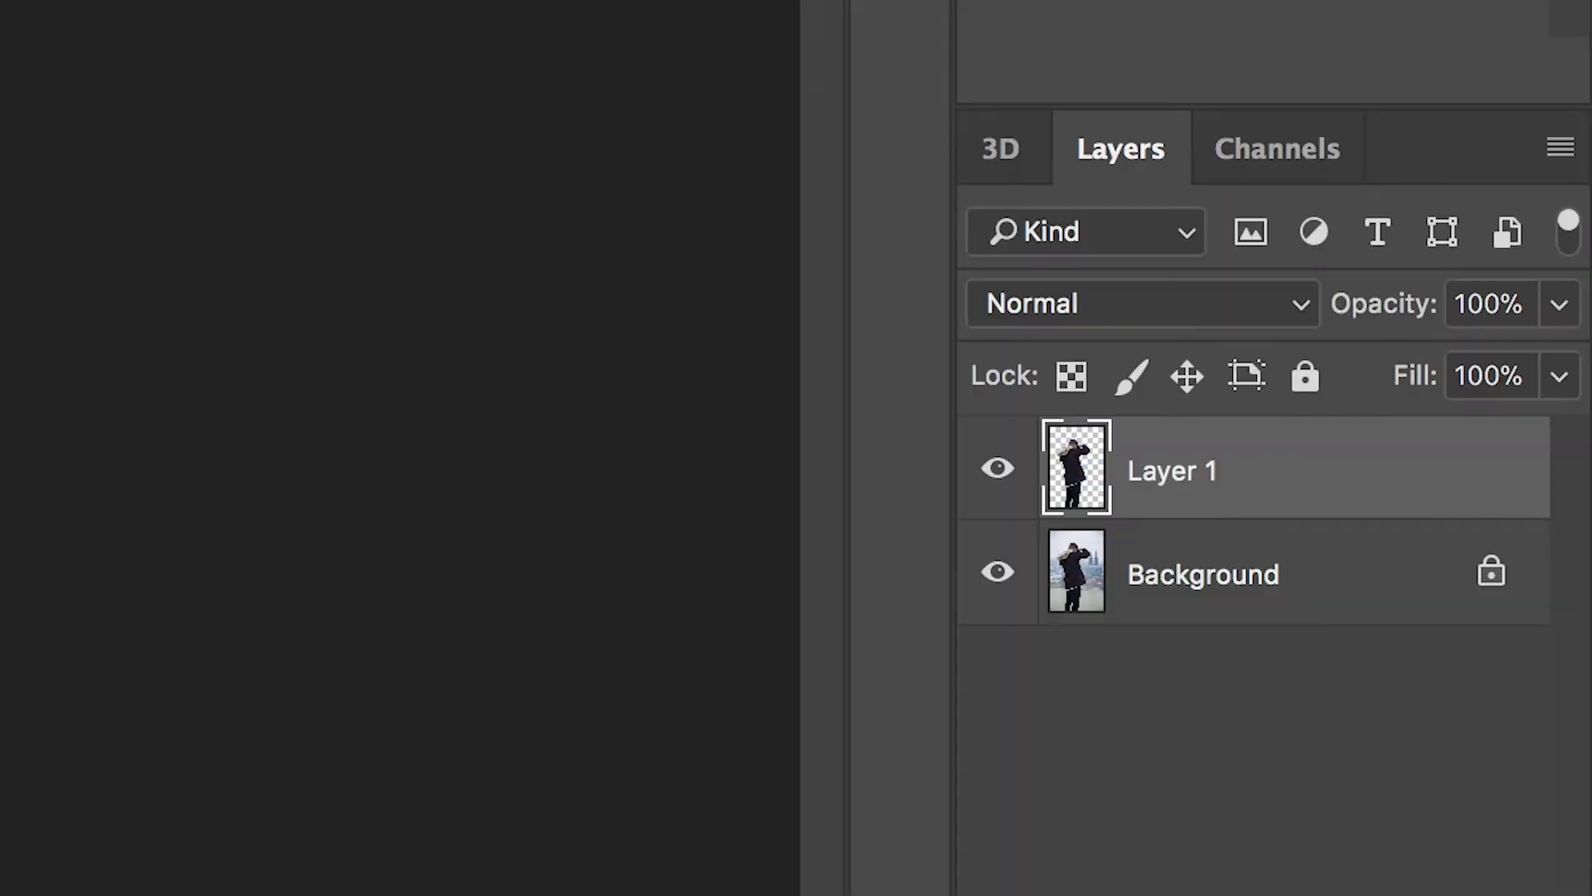
# Step: Hide the Background layer and set the Eraser brush to 46 px with 100% hardness
pyautogui.click(998, 572)
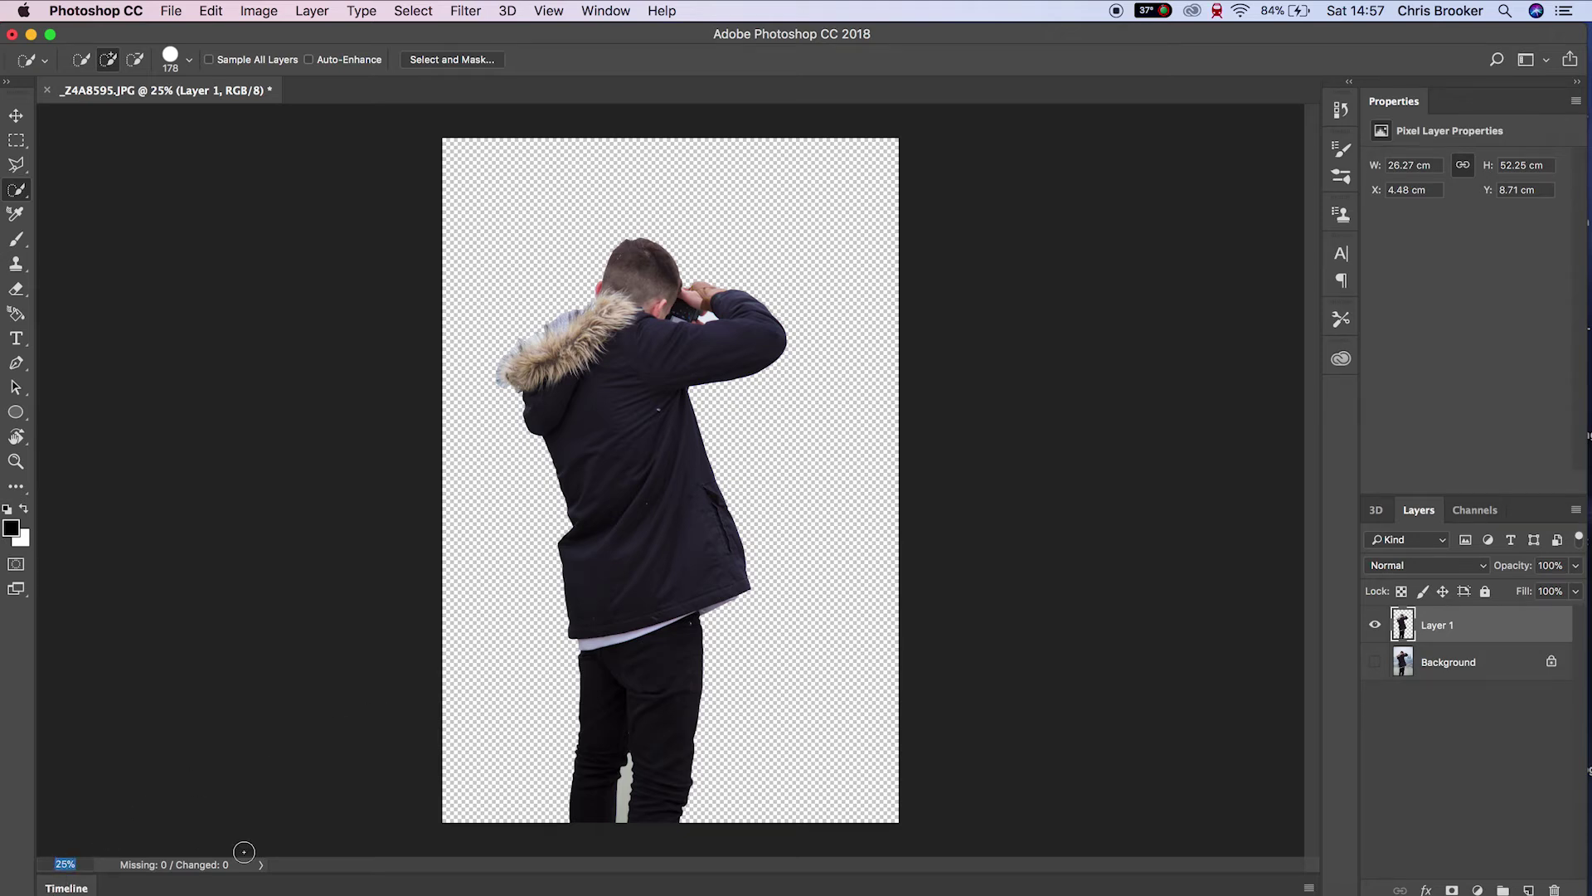
pyautogui.write('100')
pyautogui.press('Return')
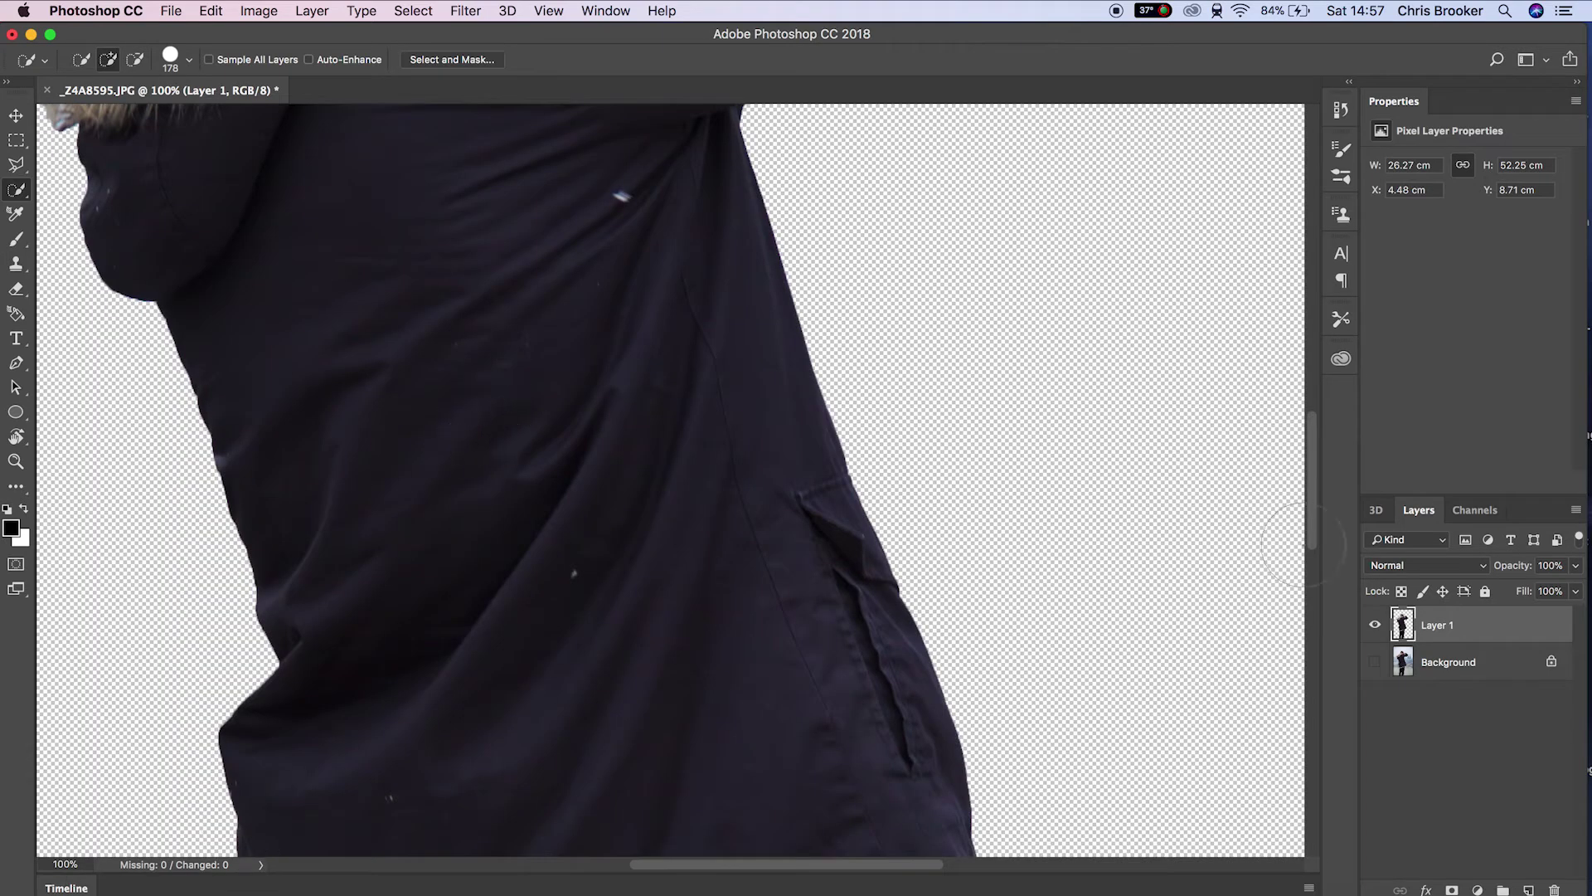
pyautogui.moveTo(1309, 440); pyautogui.dragTo(1332, 675)
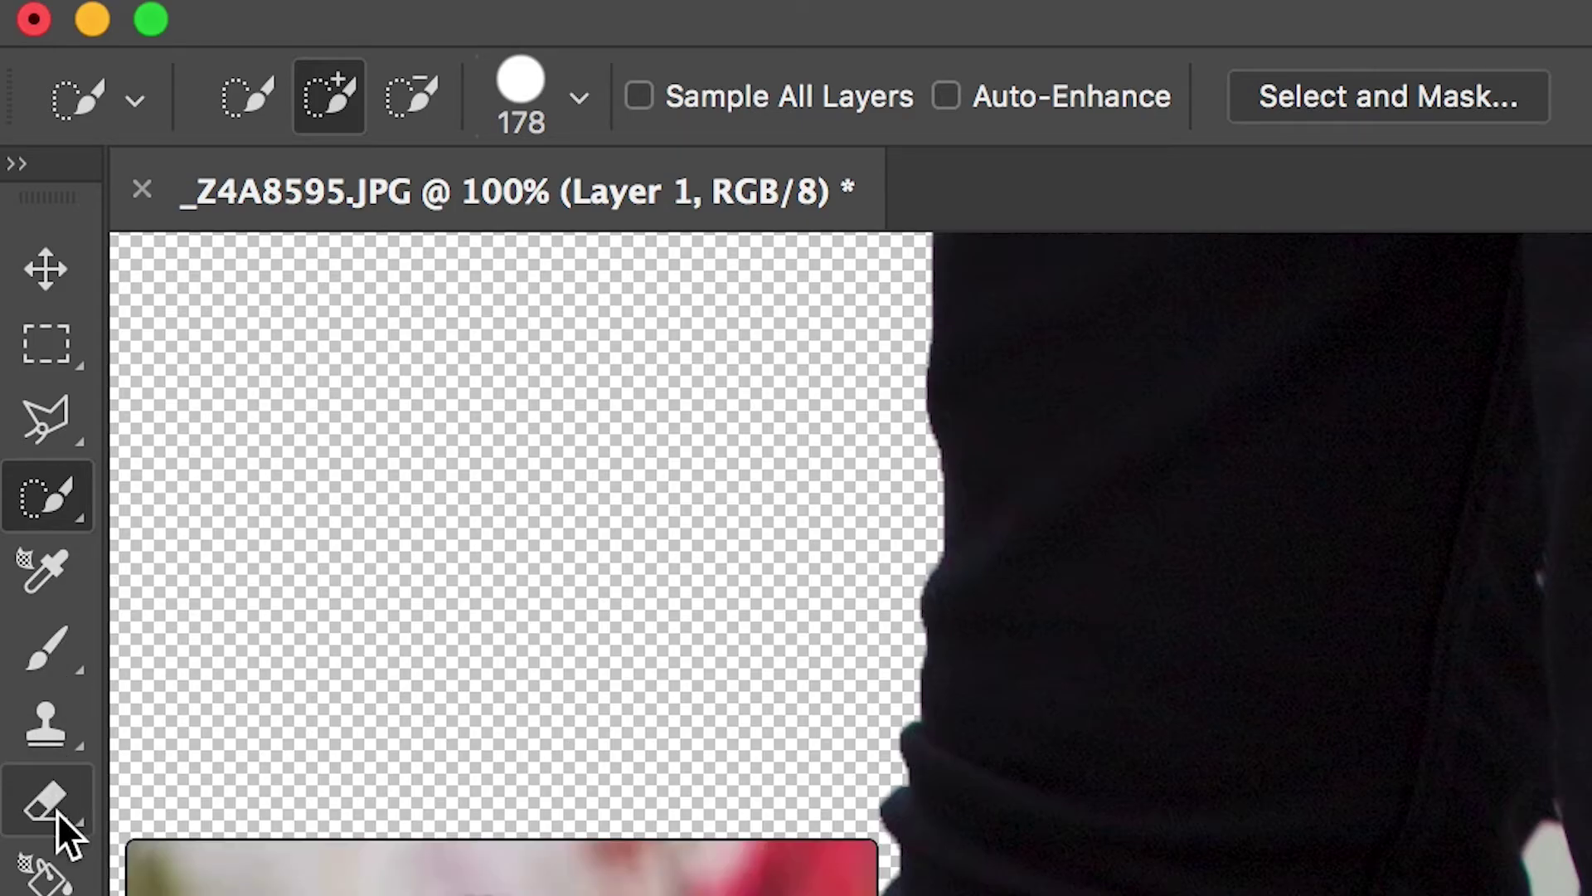
pyautogui.moveTo(58, 811); pyautogui.dragTo(194, 798)
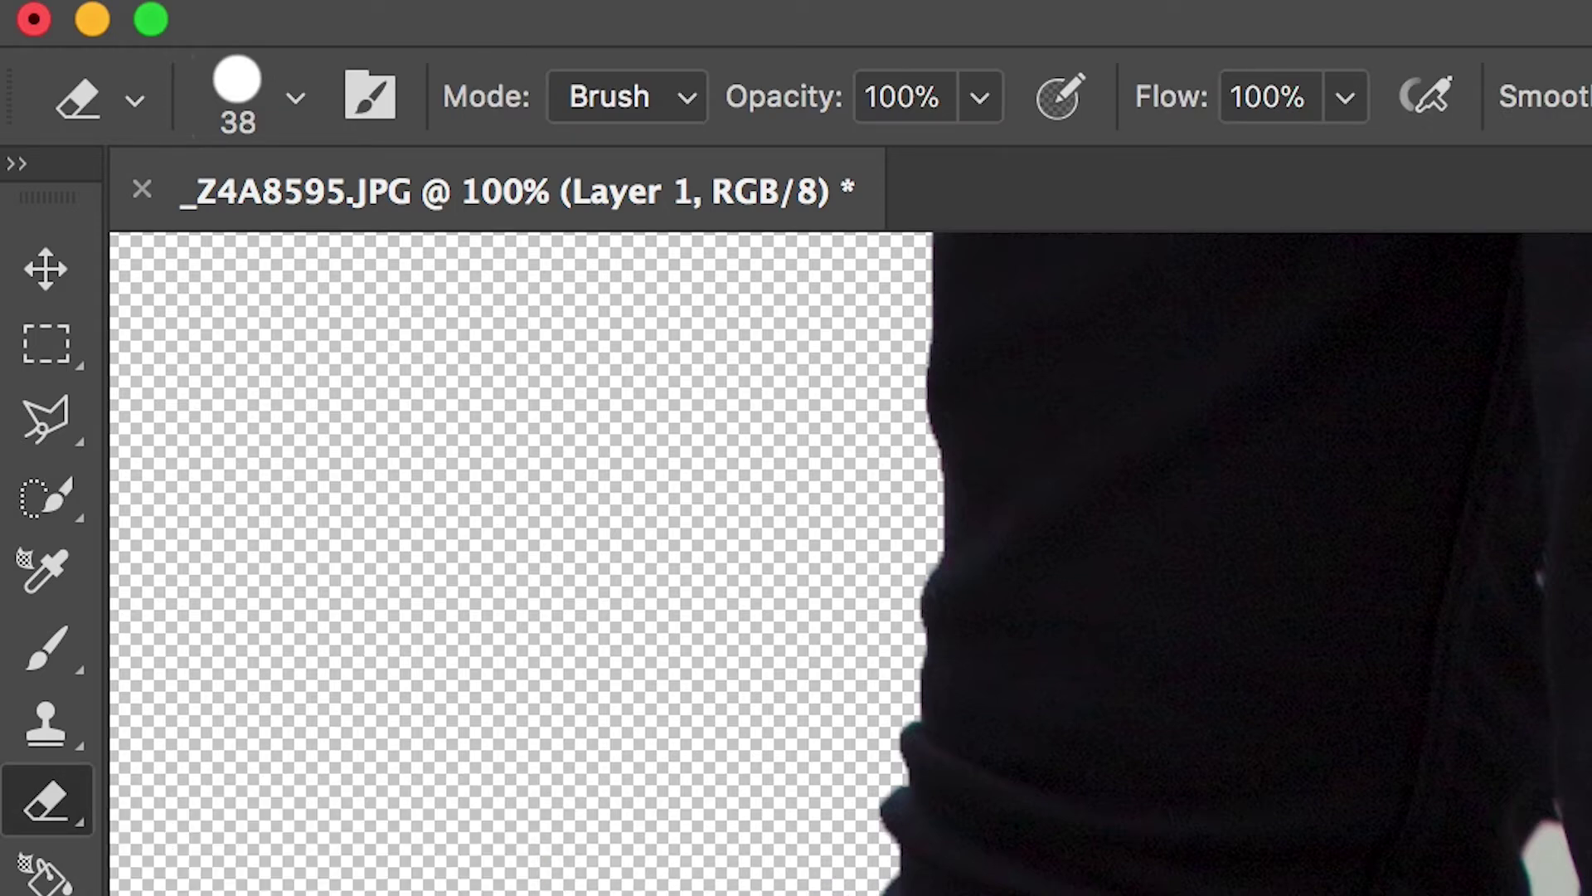
pyautogui.click(295, 98)
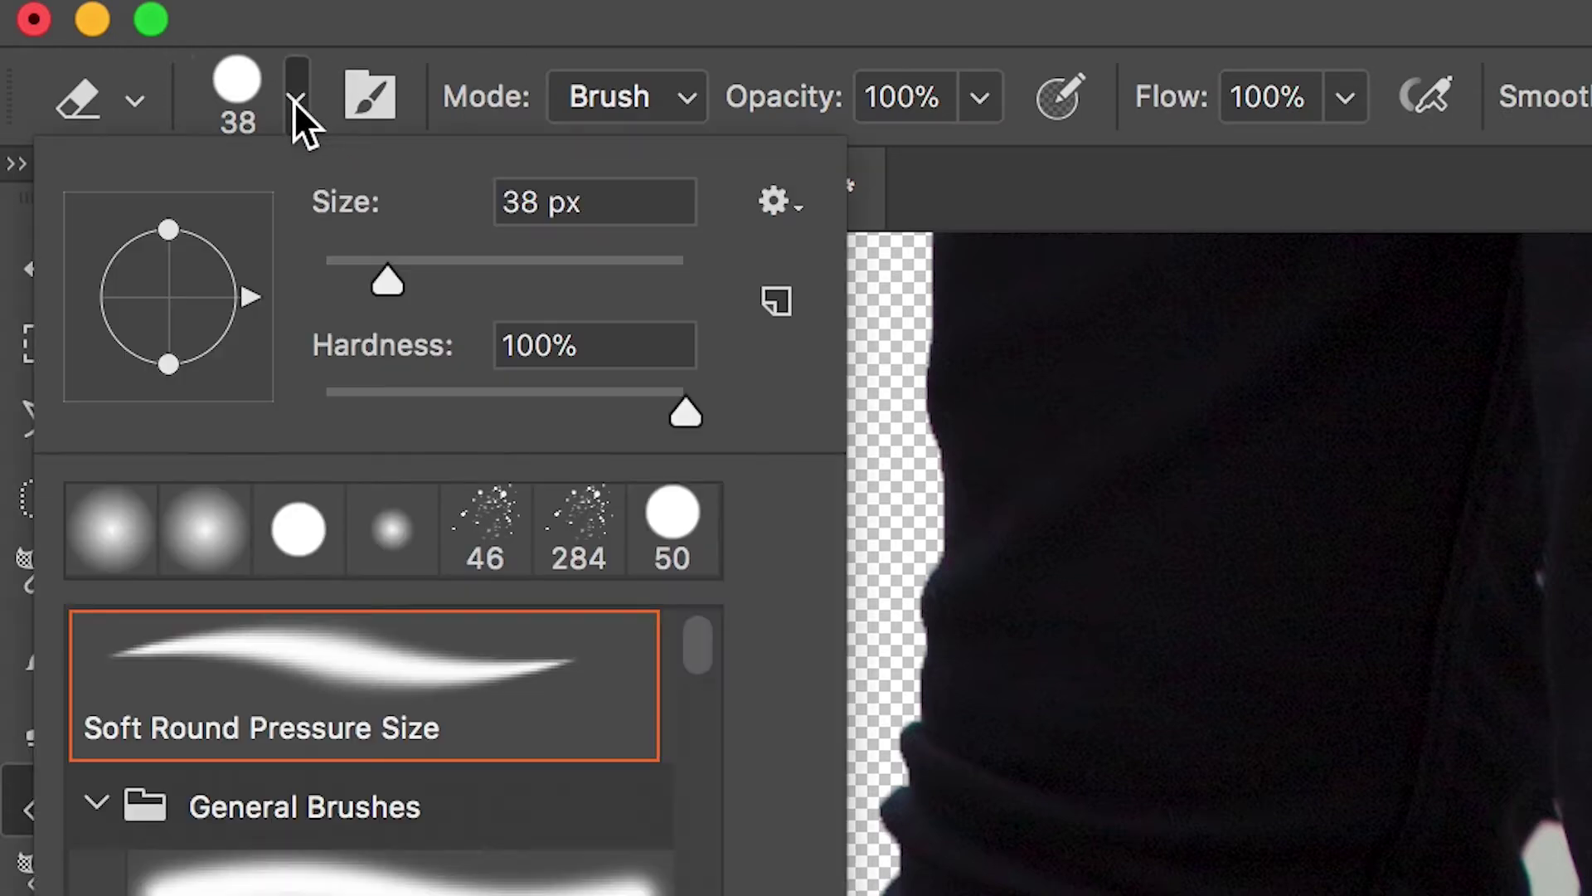
pyautogui.moveTo(383, 278); pyautogui.dragTo(401, 282)
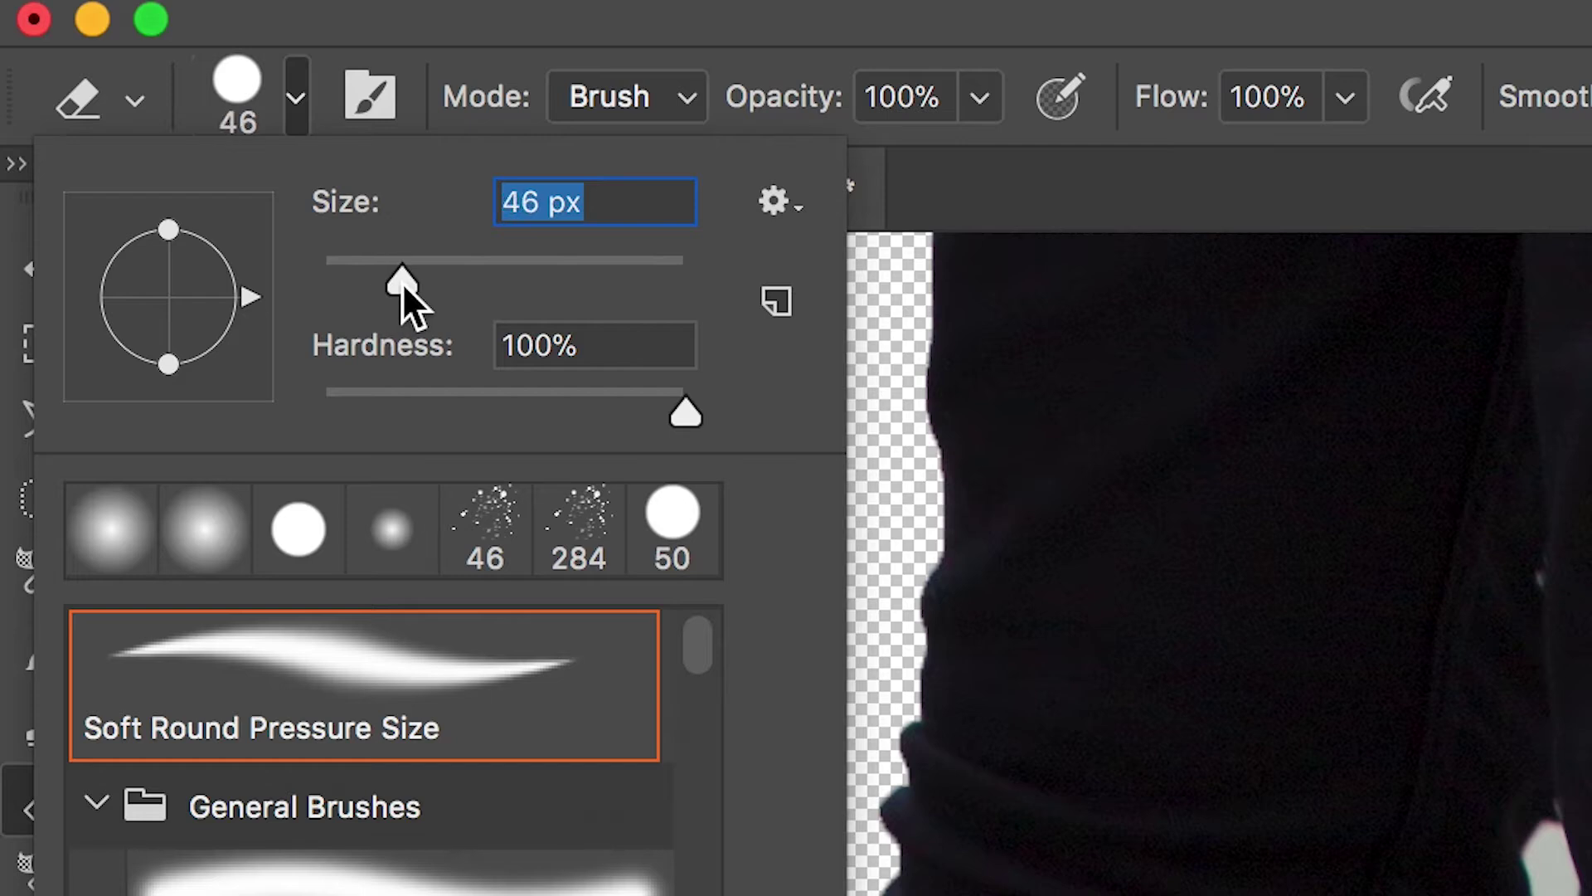
pyautogui.moveTo(685, 412); pyautogui.dragTo(974, 440)
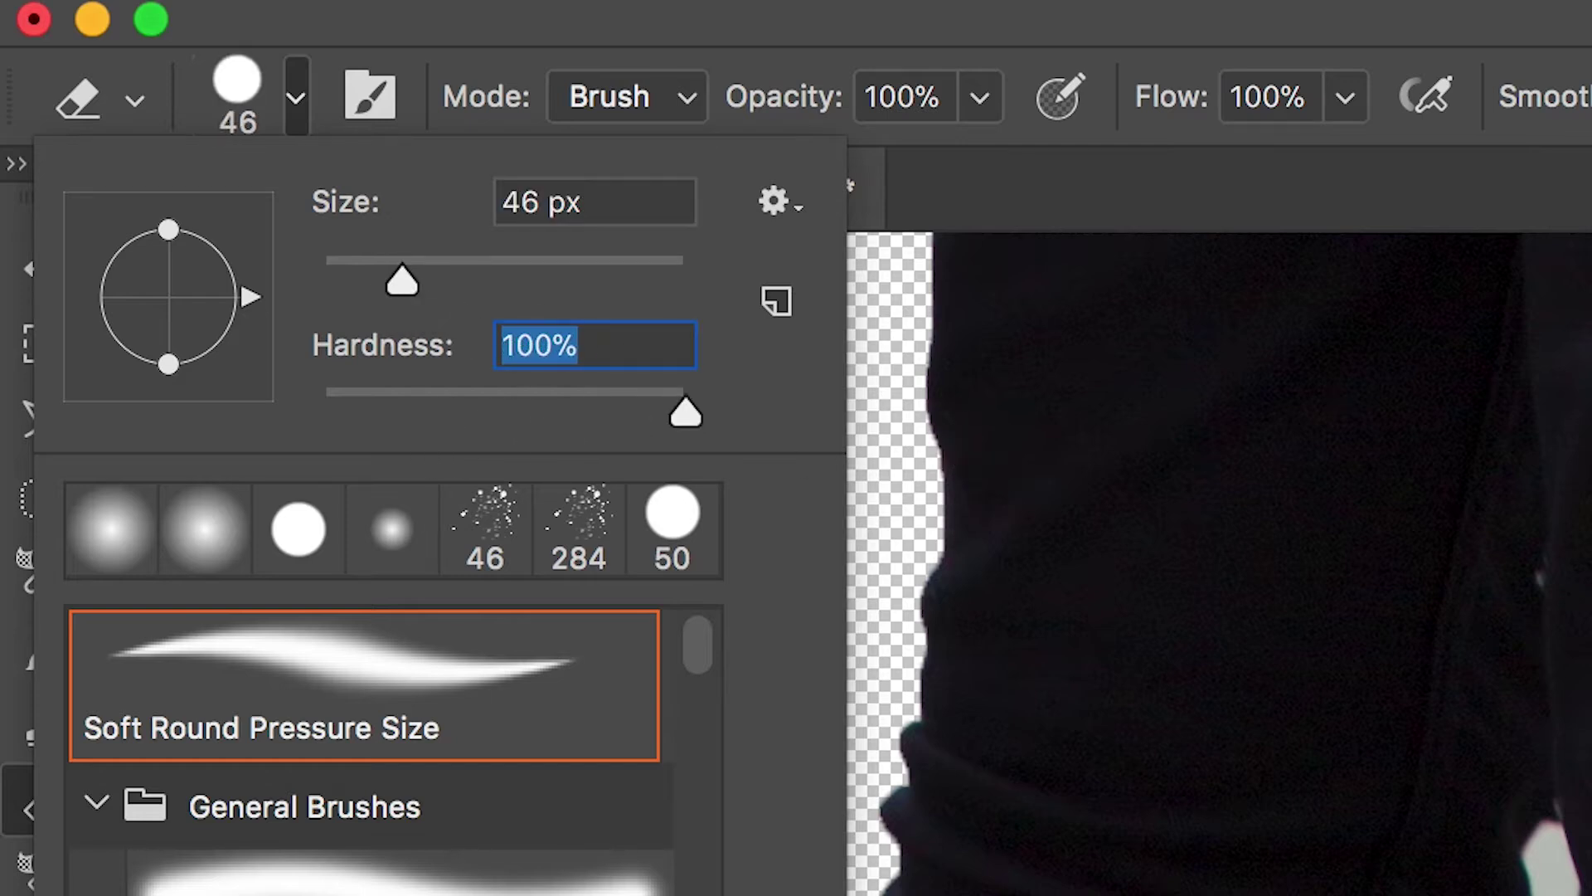
pyautogui.press('Return')
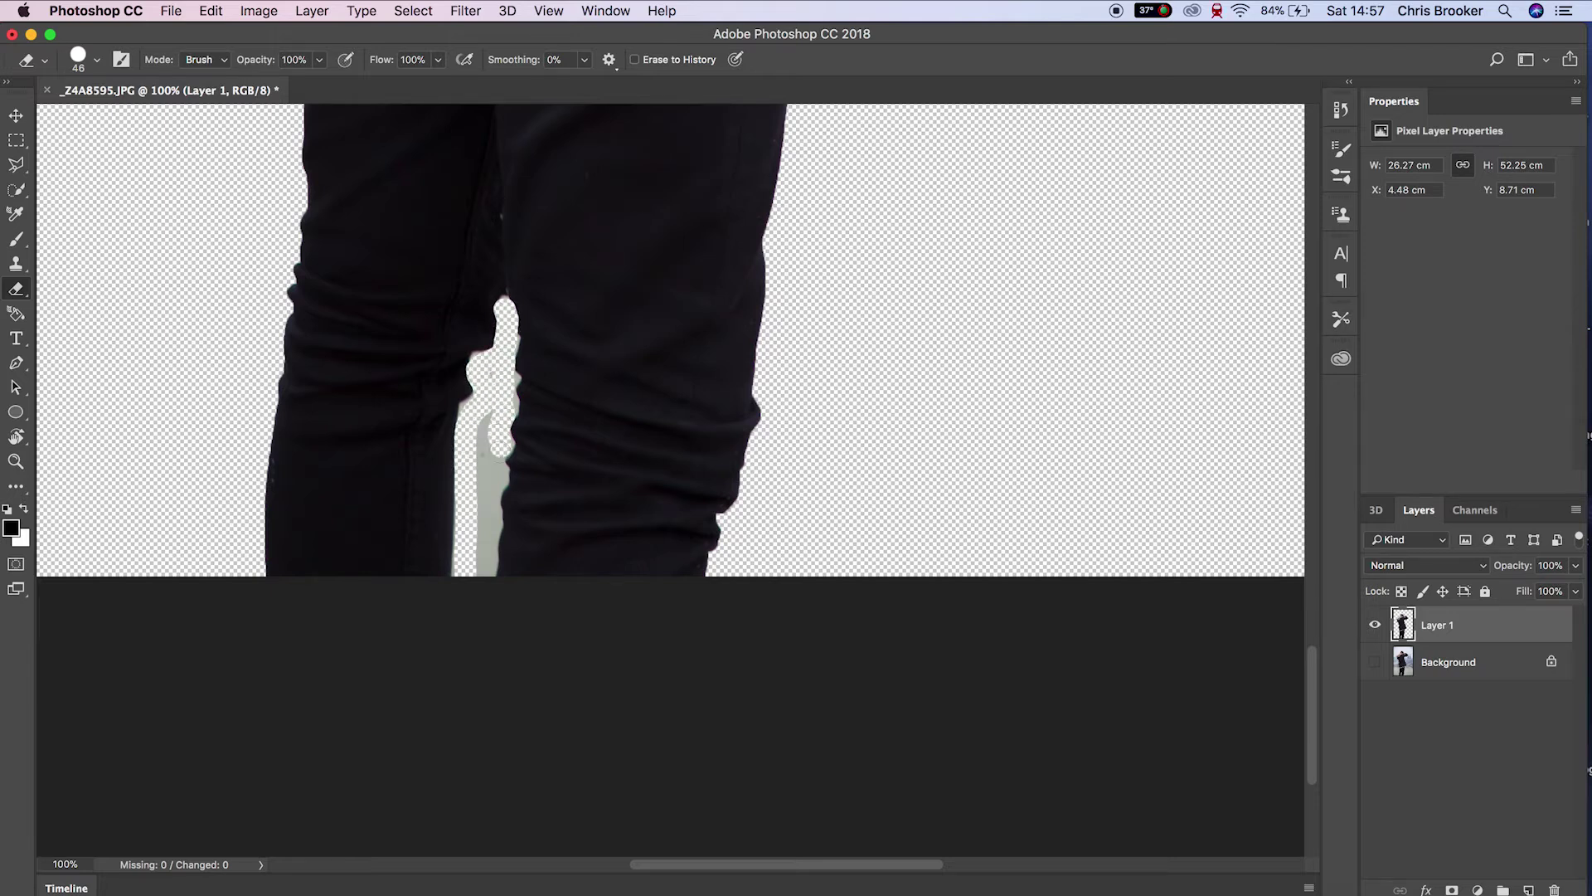
# Step: Erase the leftover background between the man's legs and in the gap beside the camera on Layer 1
pyautogui.moveTo(501, 444)
pyautogui.mouseDown()
pyautogui.moveTo(493, 510)
pyautogui.moveTo(496, 447)
pyautogui.mouseUp()
pyautogui.moveTo(610, 414); pyautogui.dragTo(622, 767)
pyautogui.moveTo(655, 274); pyautogui.dragTo(693, 809)
pyautogui.moveTo(552, 237); pyautogui.dragTo(593, 730)
pyautogui.scroll(2, 552, 466)
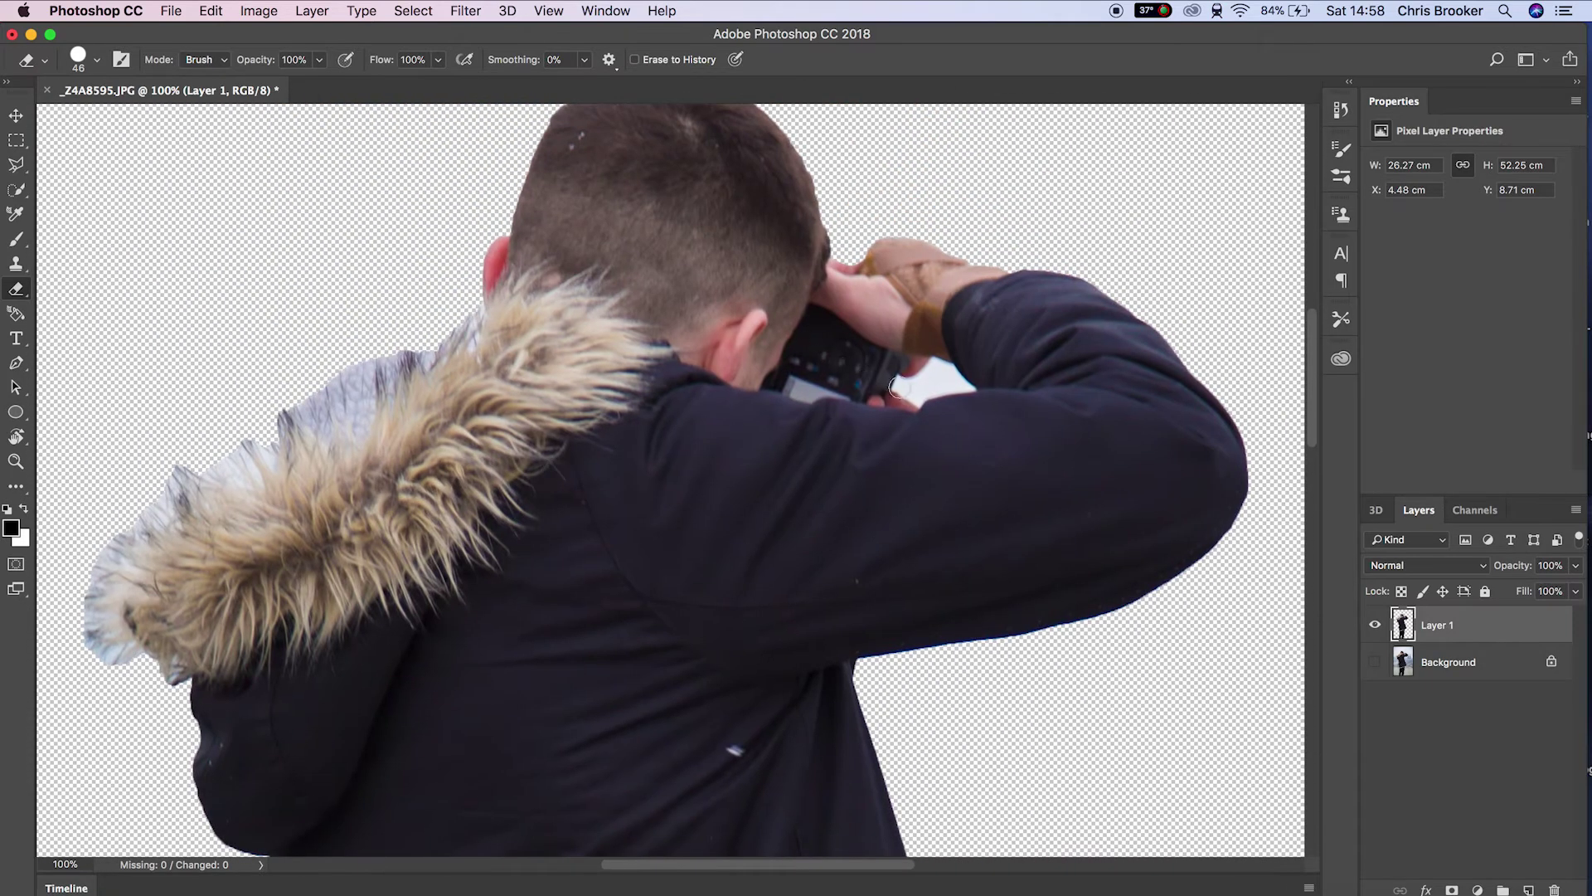
# Step: Set the eraser to 198 px with 0% hardness and erase the background fringe along the fur hood
pyautogui.moveTo(306, 389); pyautogui.dragTo(506, 385)
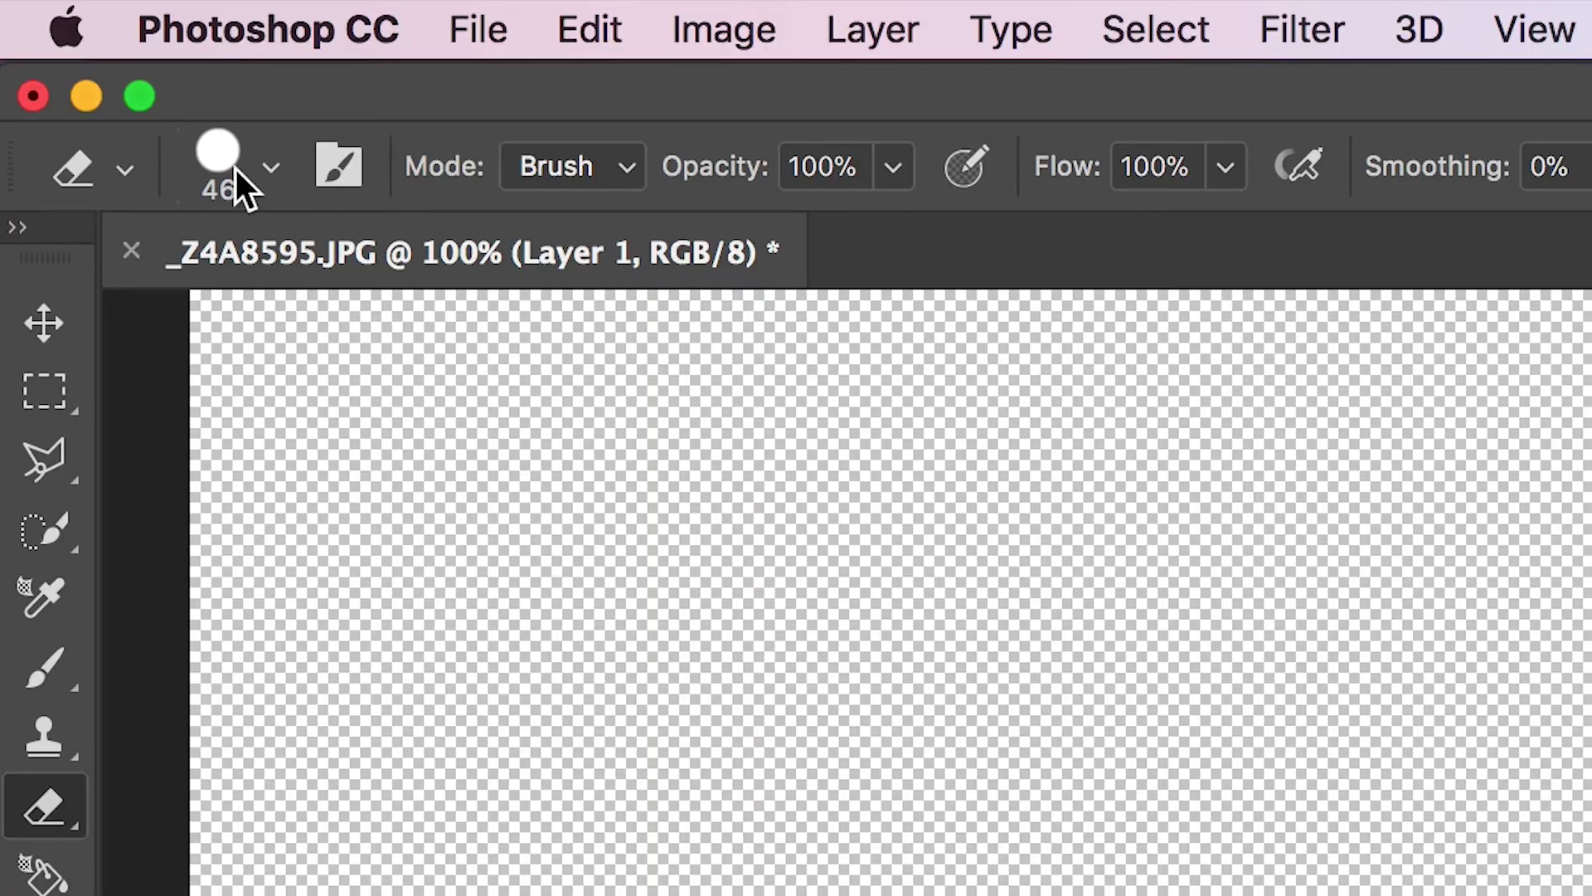
pyautogui.click(271, 168)
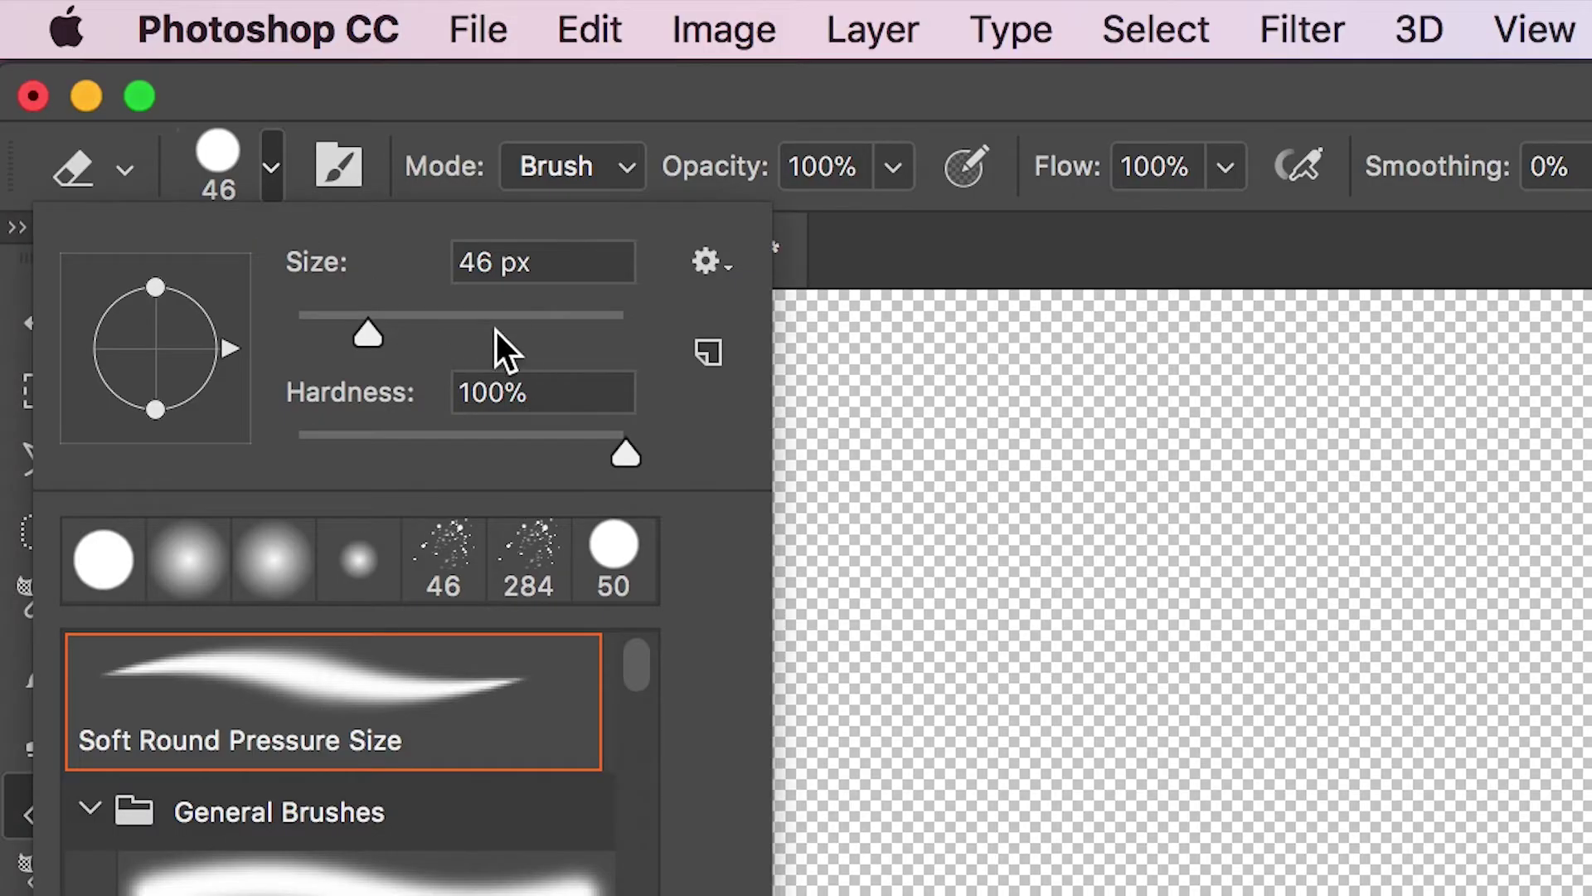
pyautogui.moveTo(496, 331)
pyautogui.mouseDown()
pyautogui.moveTo(485, 320)
pyautogui.moveTo(511, 317)
pyautogui.mouseUp()
pyautogui.moveTo(625, 454); pyautogui.dragTo(4, 500)
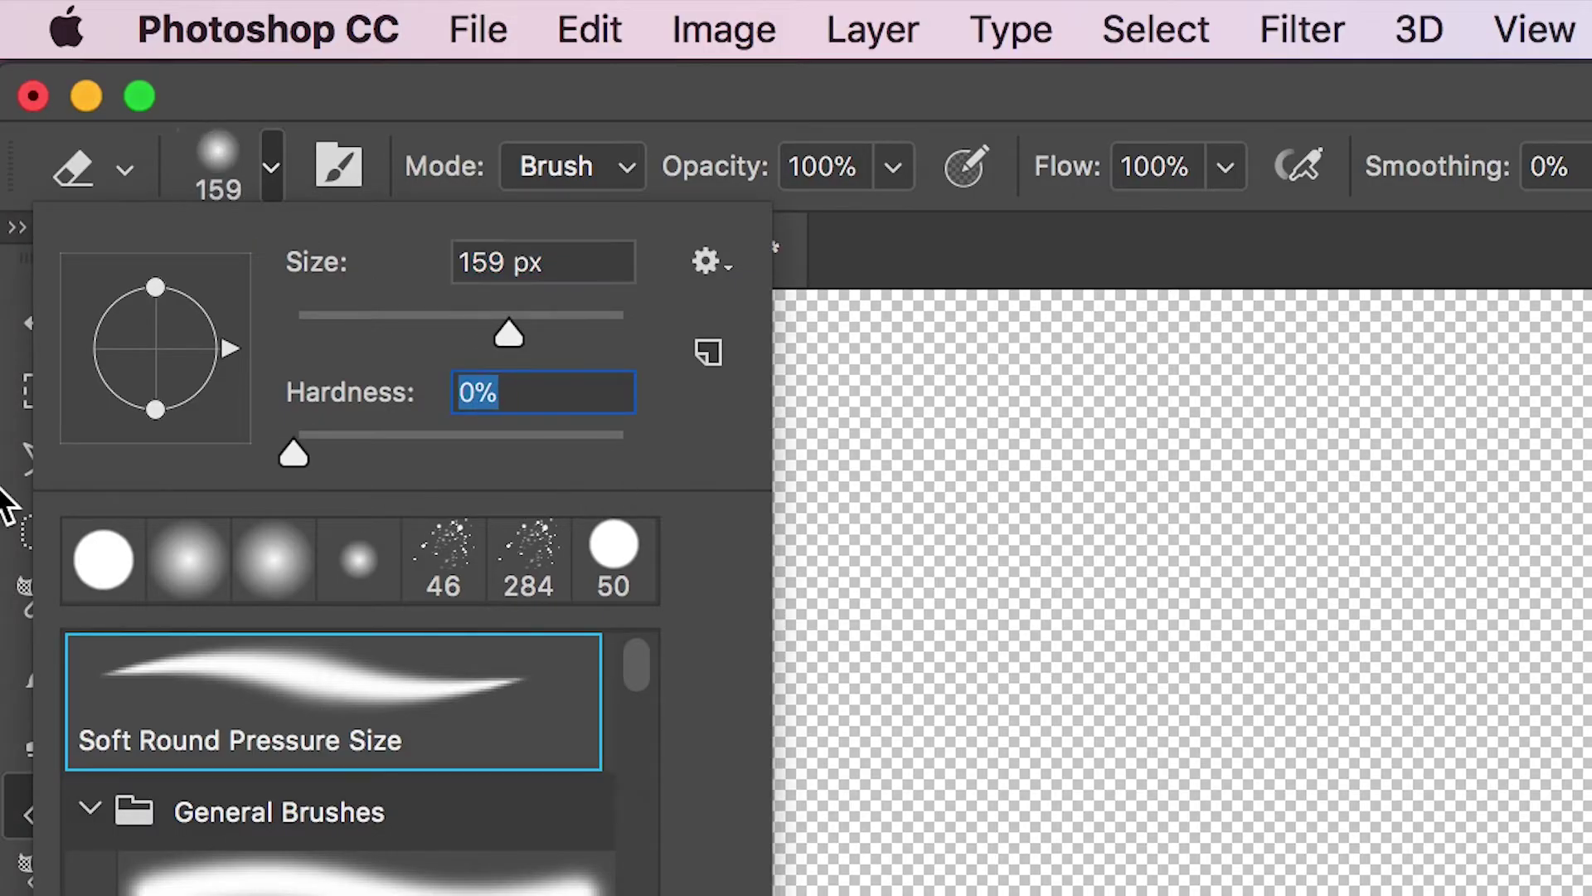
pyautogui.moveTo(508, 333); pyautogui.dragTo(549, 348)
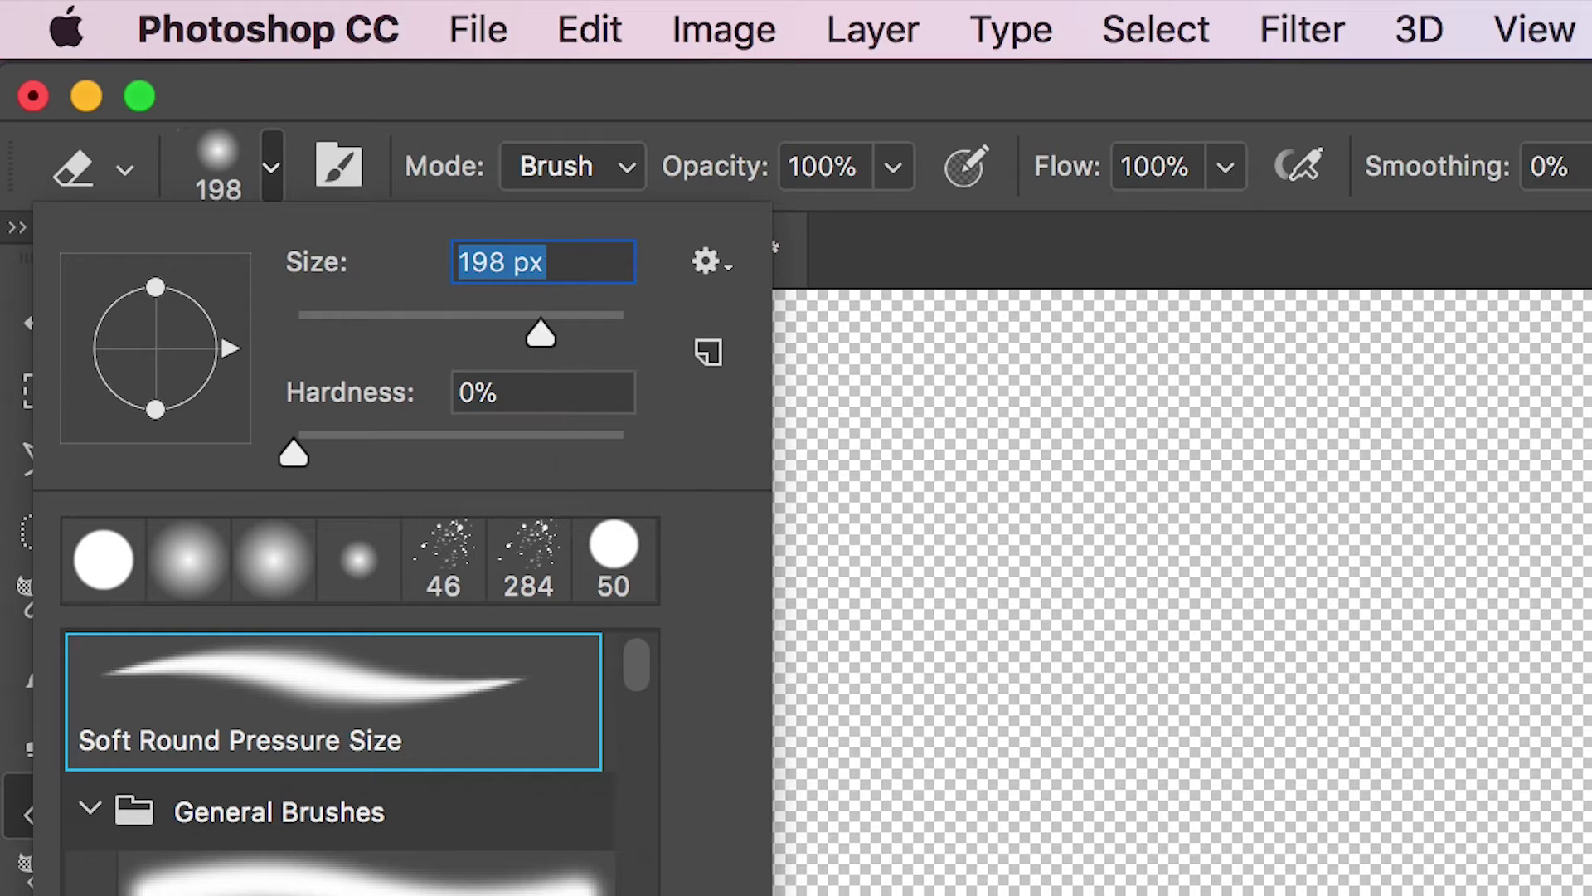
pyautogui.press('Return')
pyautogui.moveTo(294, 651)
pyautogui.mouseDown()
pyautogui.moveTo(274, 620)
pyautogui.moveTo(277, 568)
pyautogui.moveTo(334, 485)
pyautogui.moveTo(655, 278)
pyautogui.mouseUp()
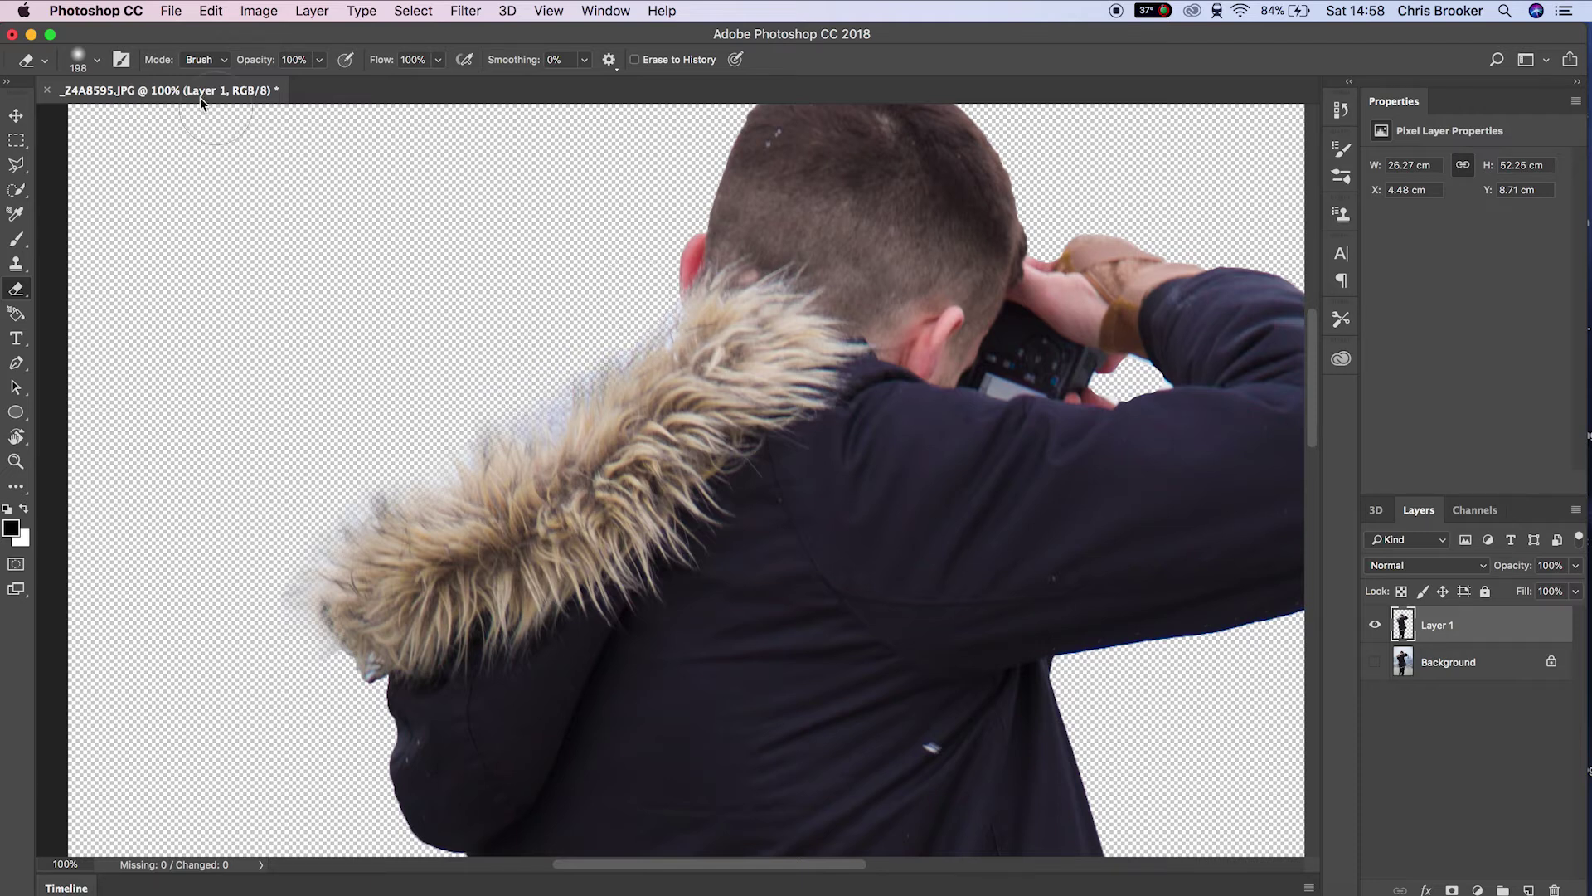
# Step: Show the Background layer, load Layer 1's outline as a selection, and hide Layer 1
pyautogui.click(10, 117)
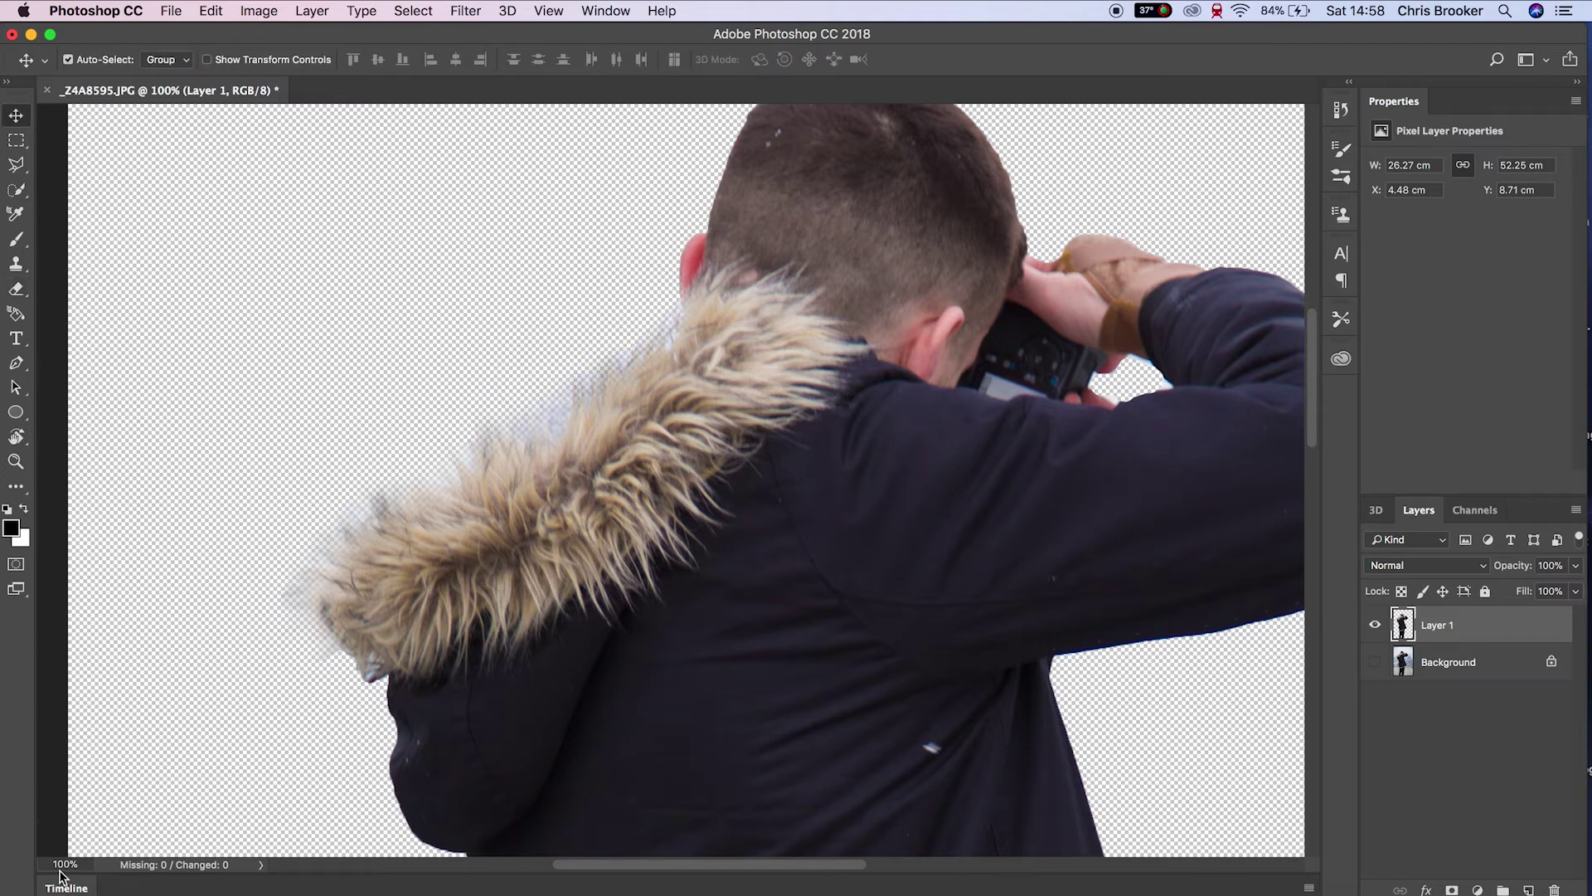
pyautogui.write('25')
pyautogui.press('Return')
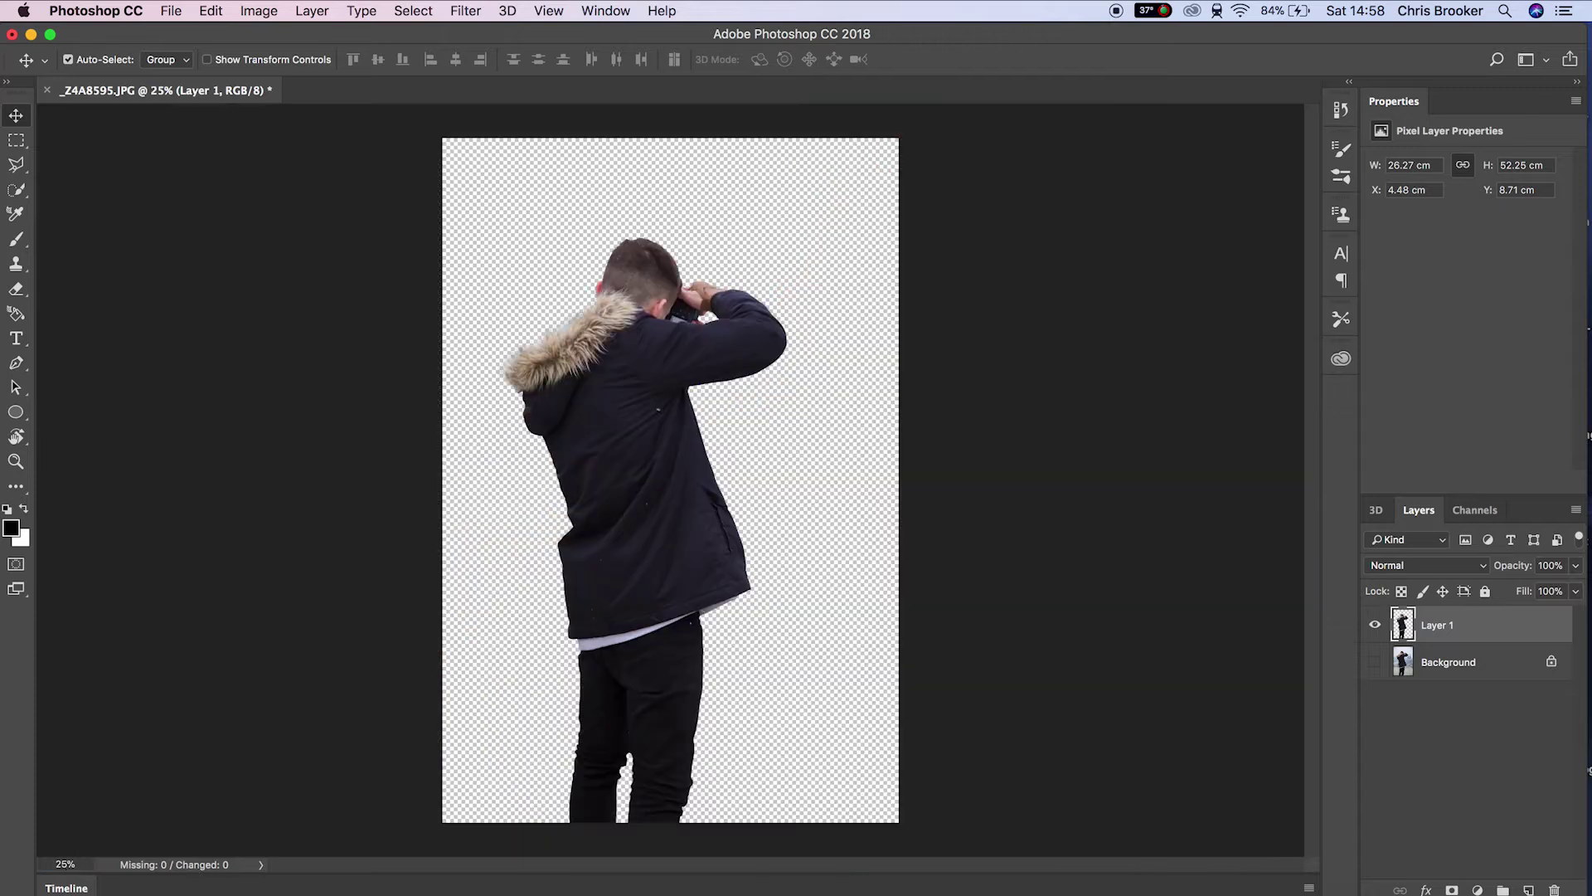
pyautogui.click(1375, 662)
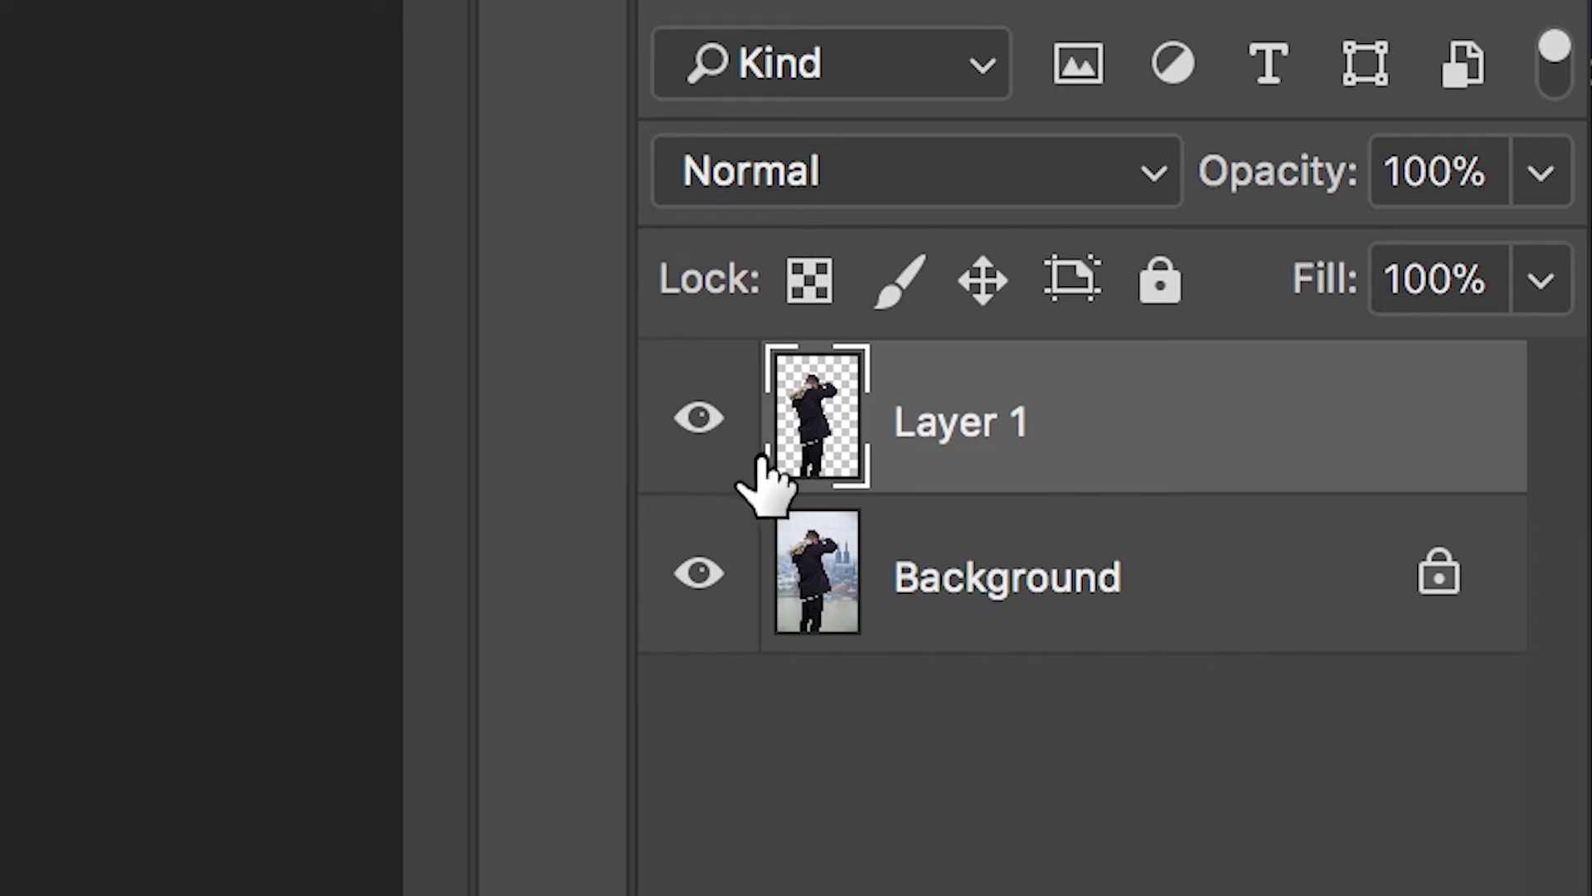
pyautogui.keyDown('super'); pyautogui.click(807, 432); pyautogui.keyUp('super')
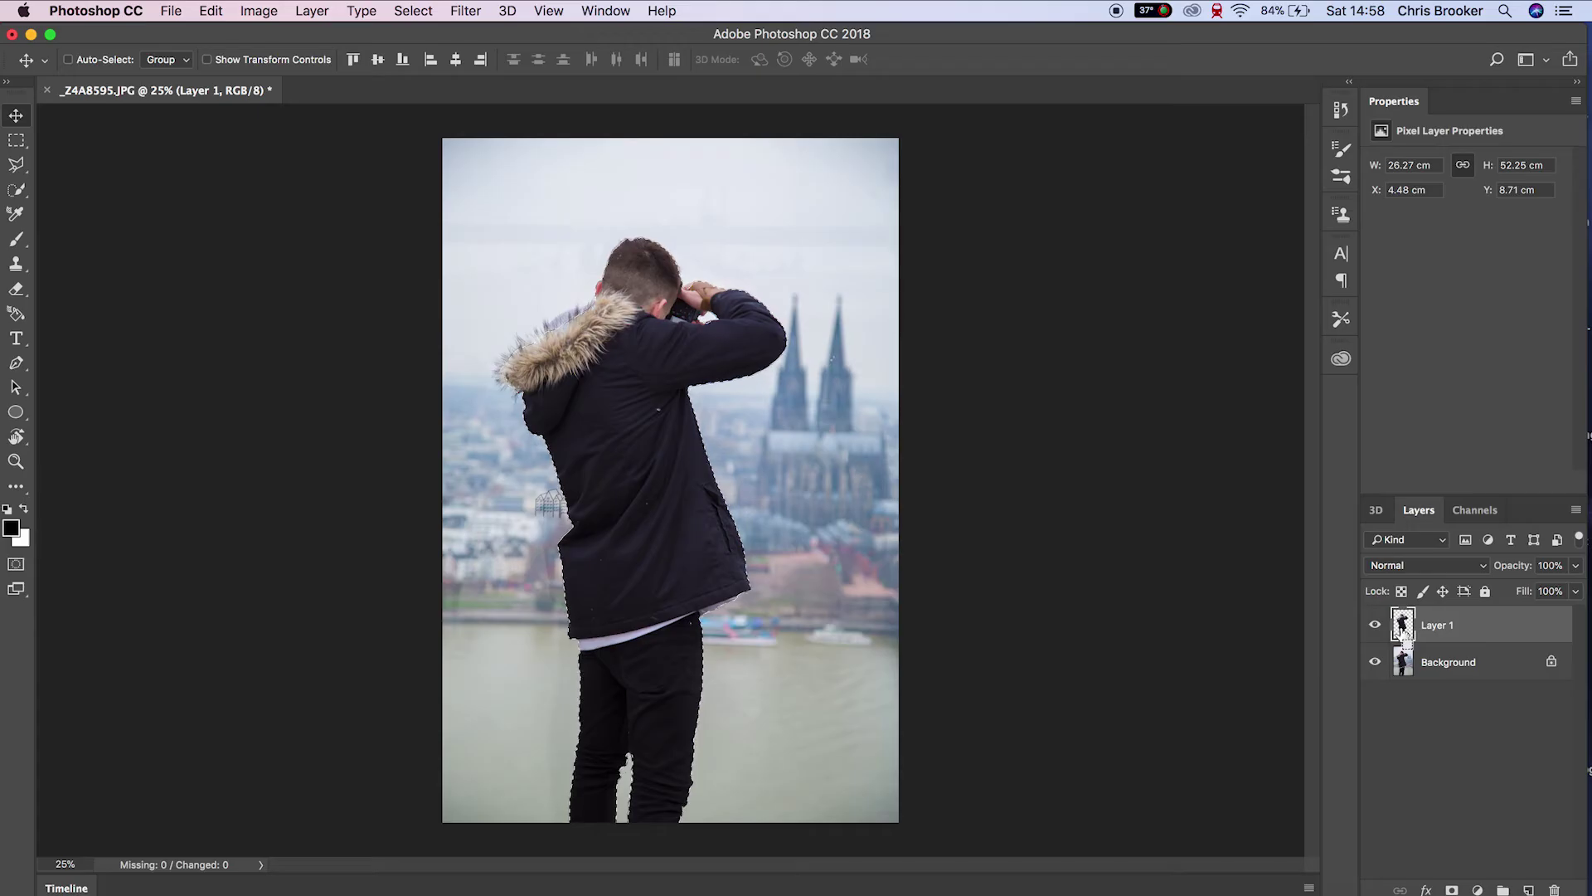
pyautogui.click(699, 417)
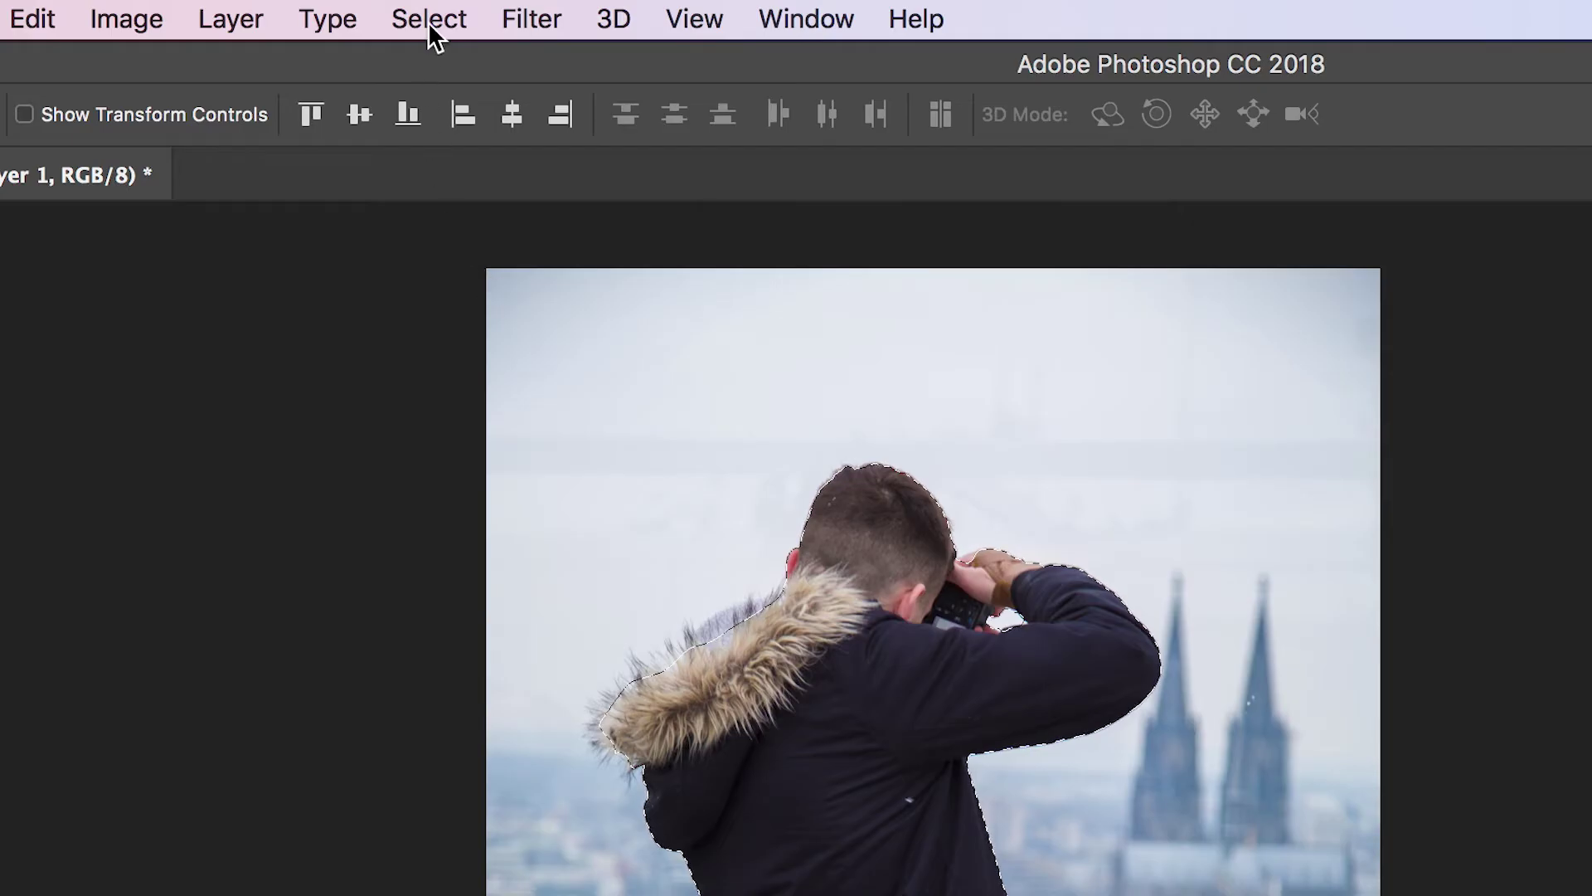
# Step: Expand the selection by 50 pixels and feather it with a radius of 20 pixels
pyautogui.click(428, 21)
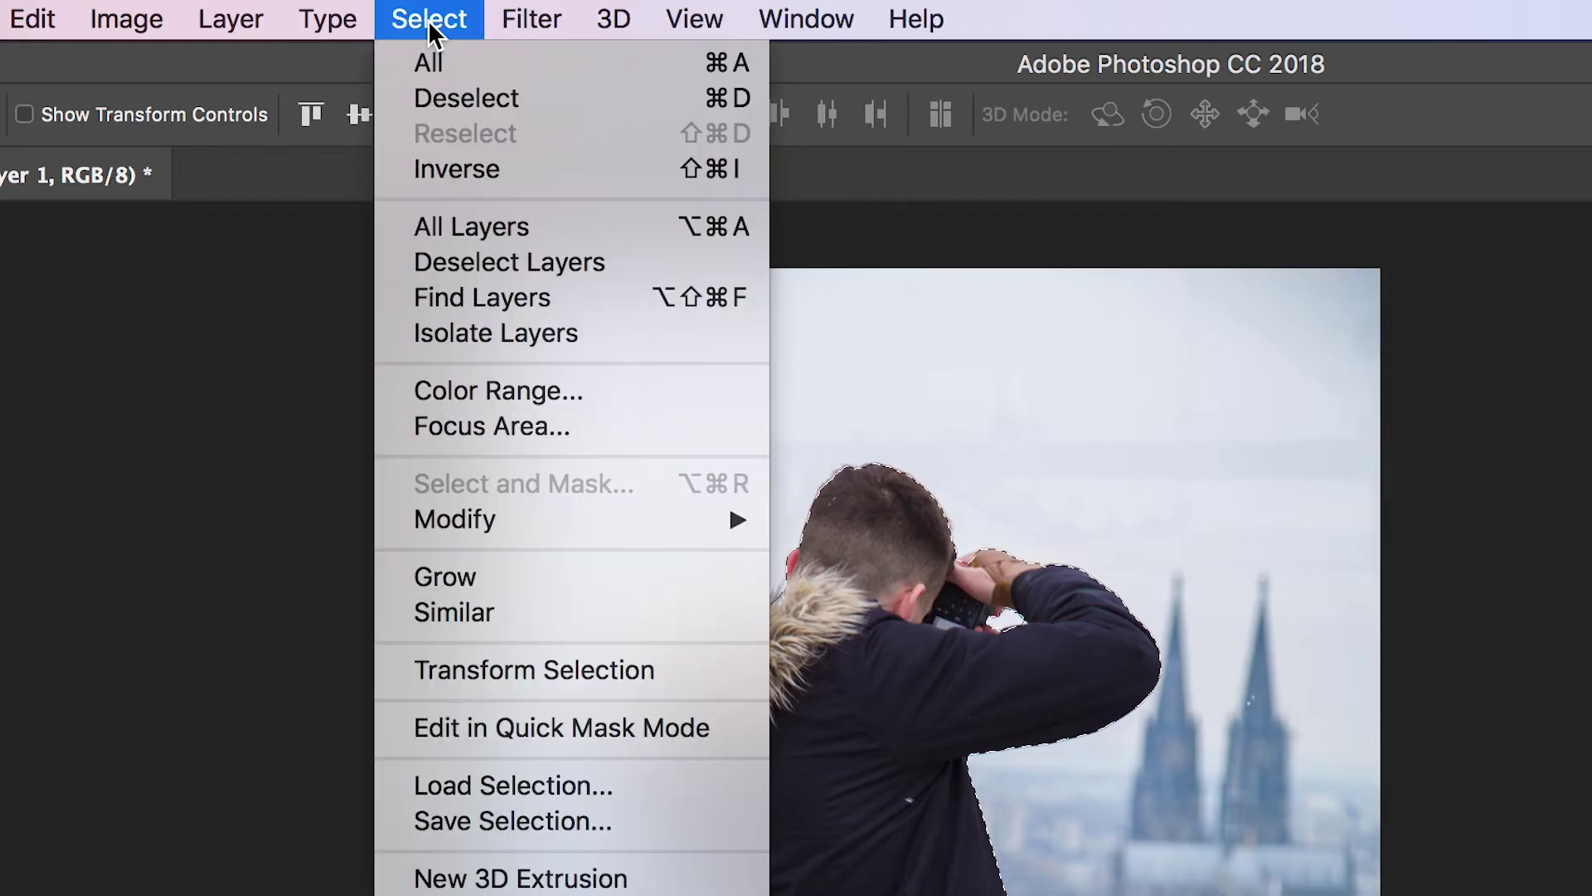
pyautogui.moveTo(713, 517)
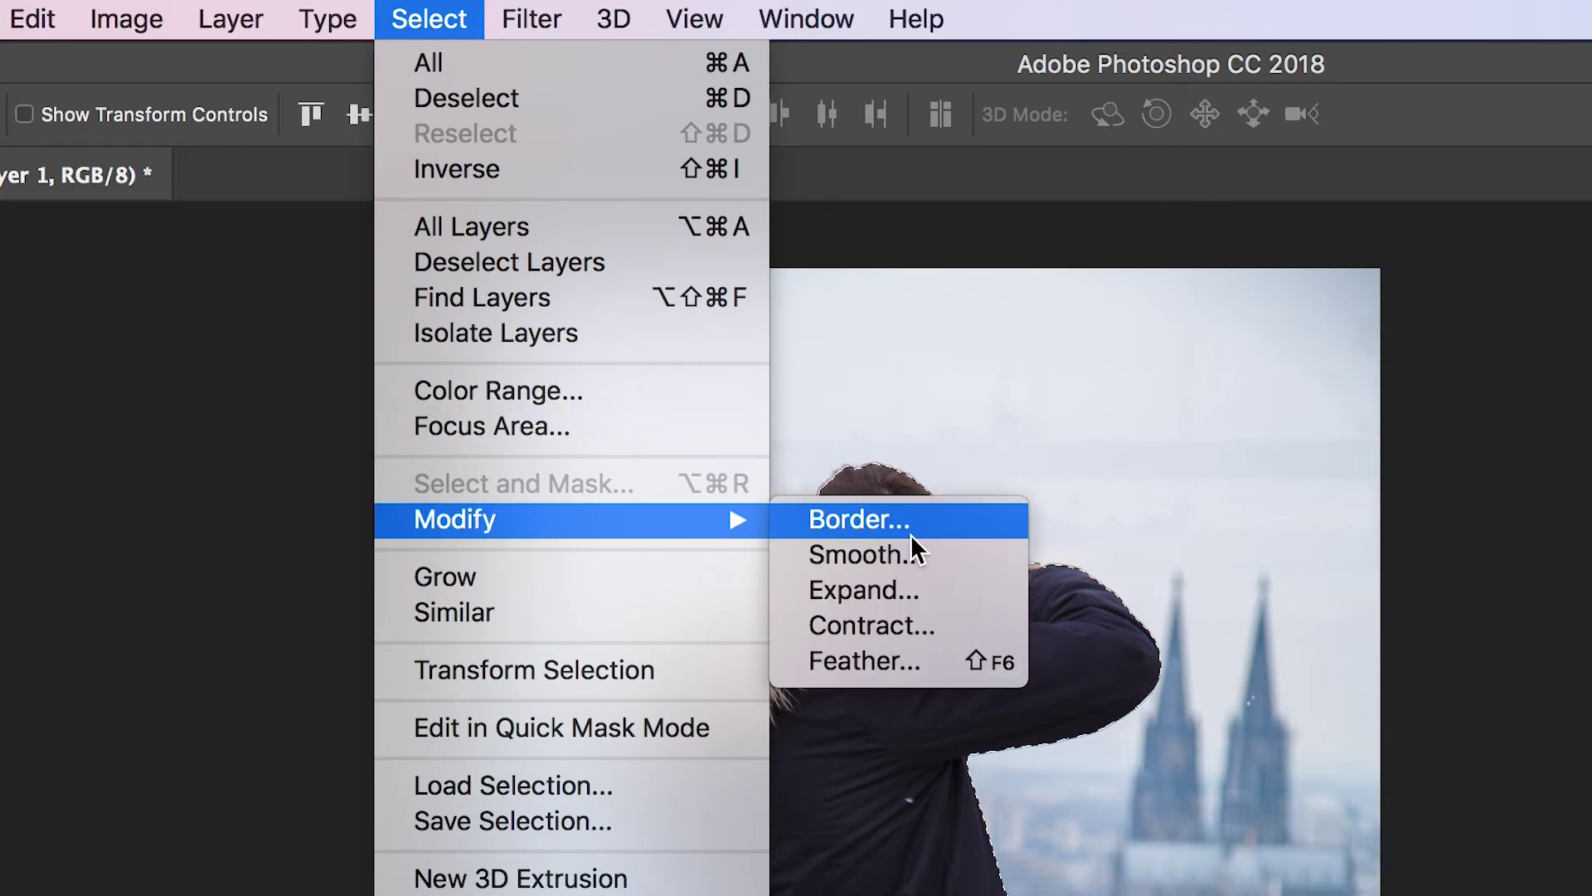
pyautogui.click(930, 596)
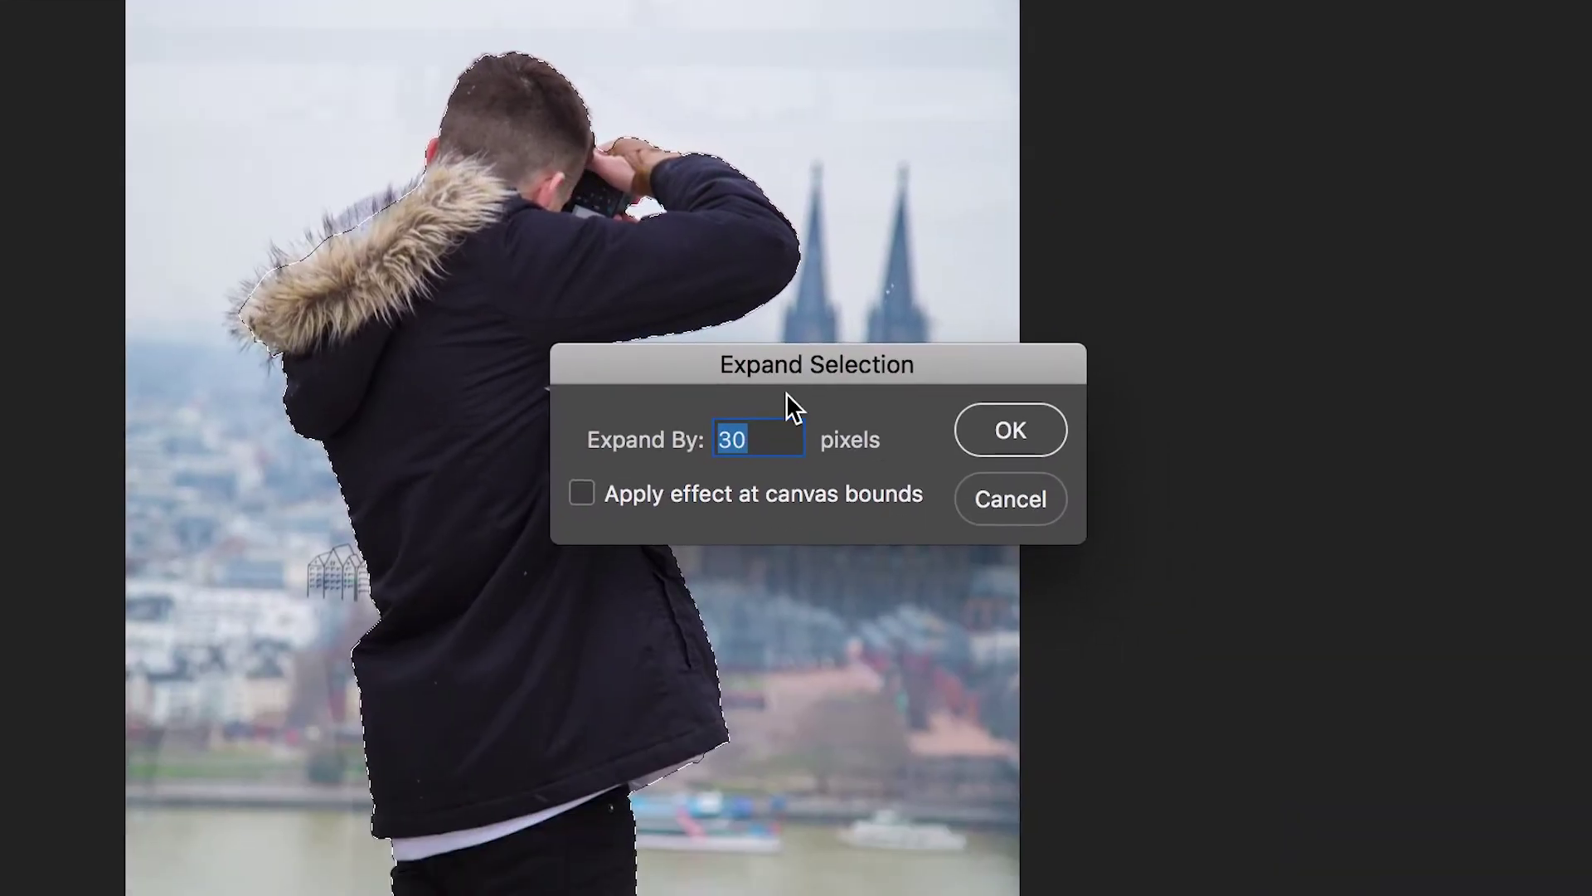
pyautogui.write('50')
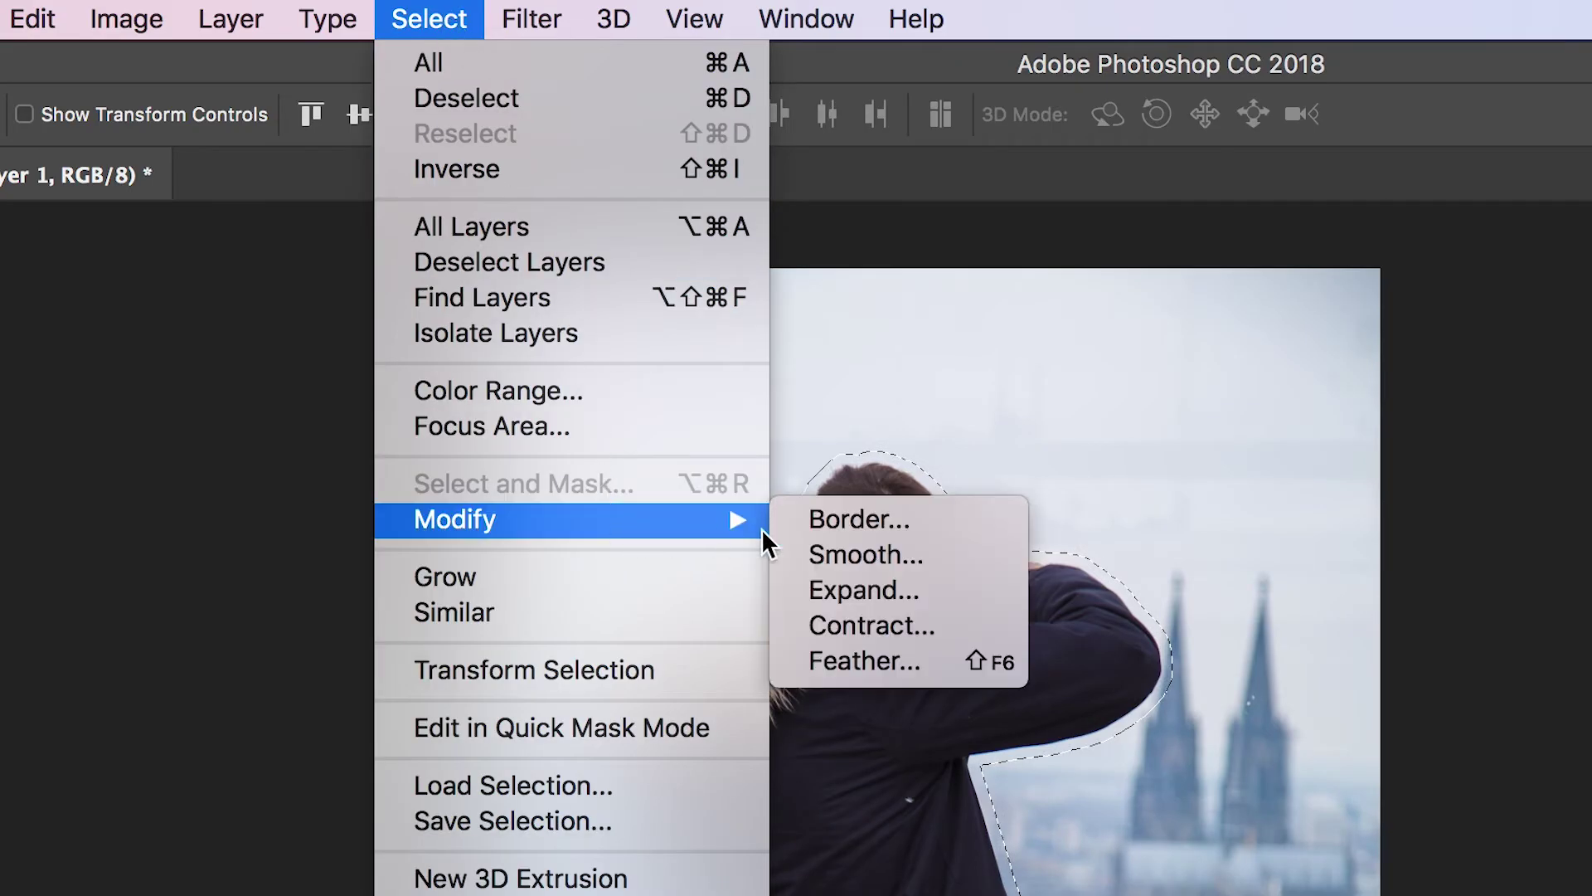
pyautogui.click(938, 660)
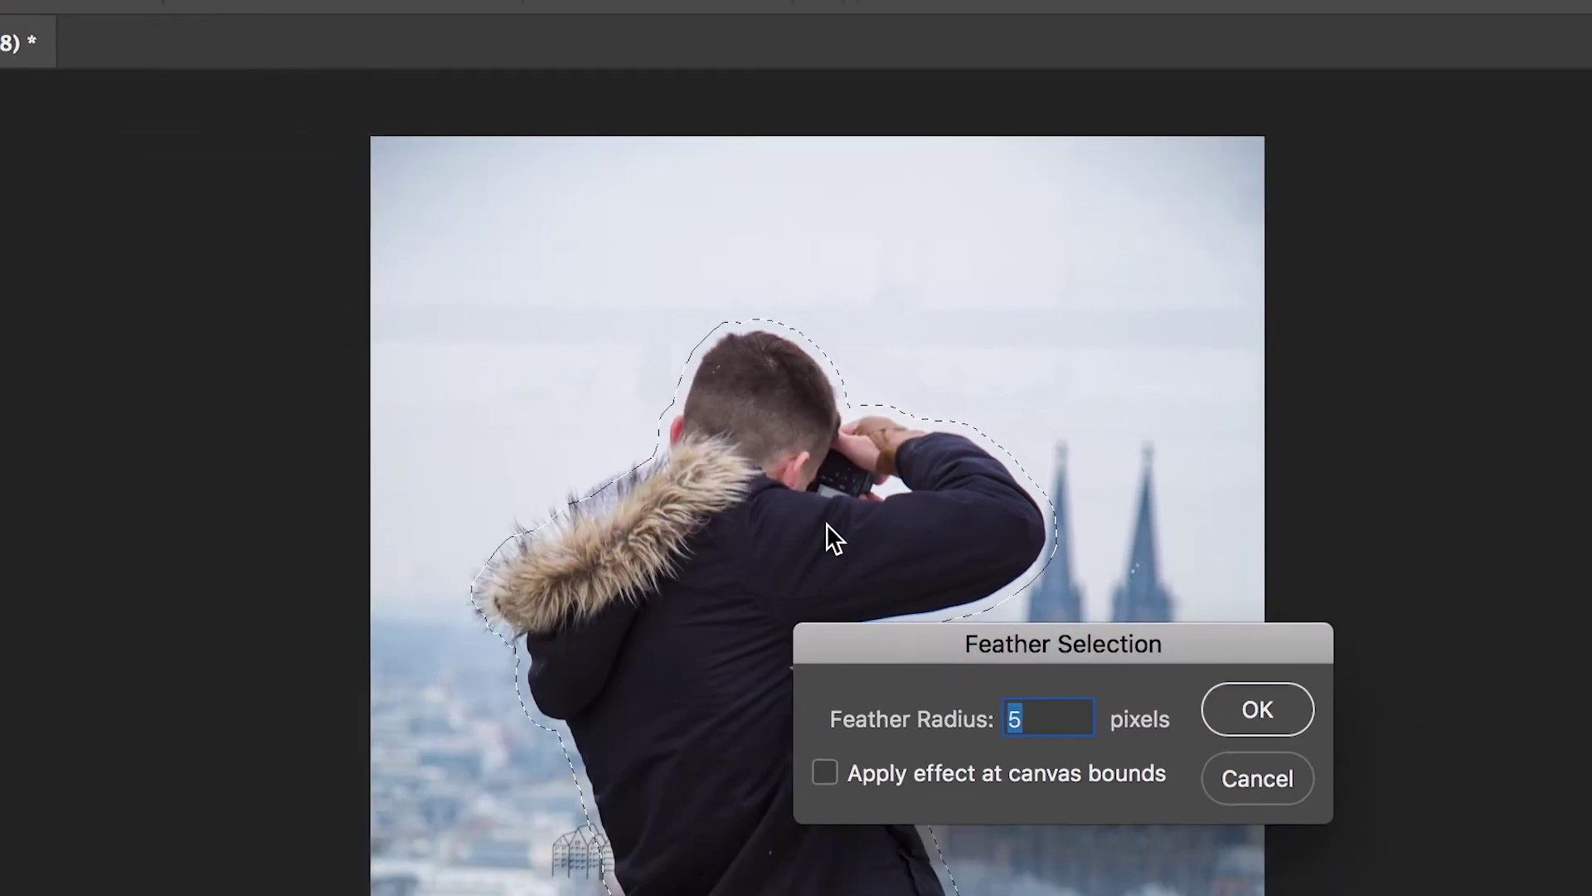
pyautogui.write('20')
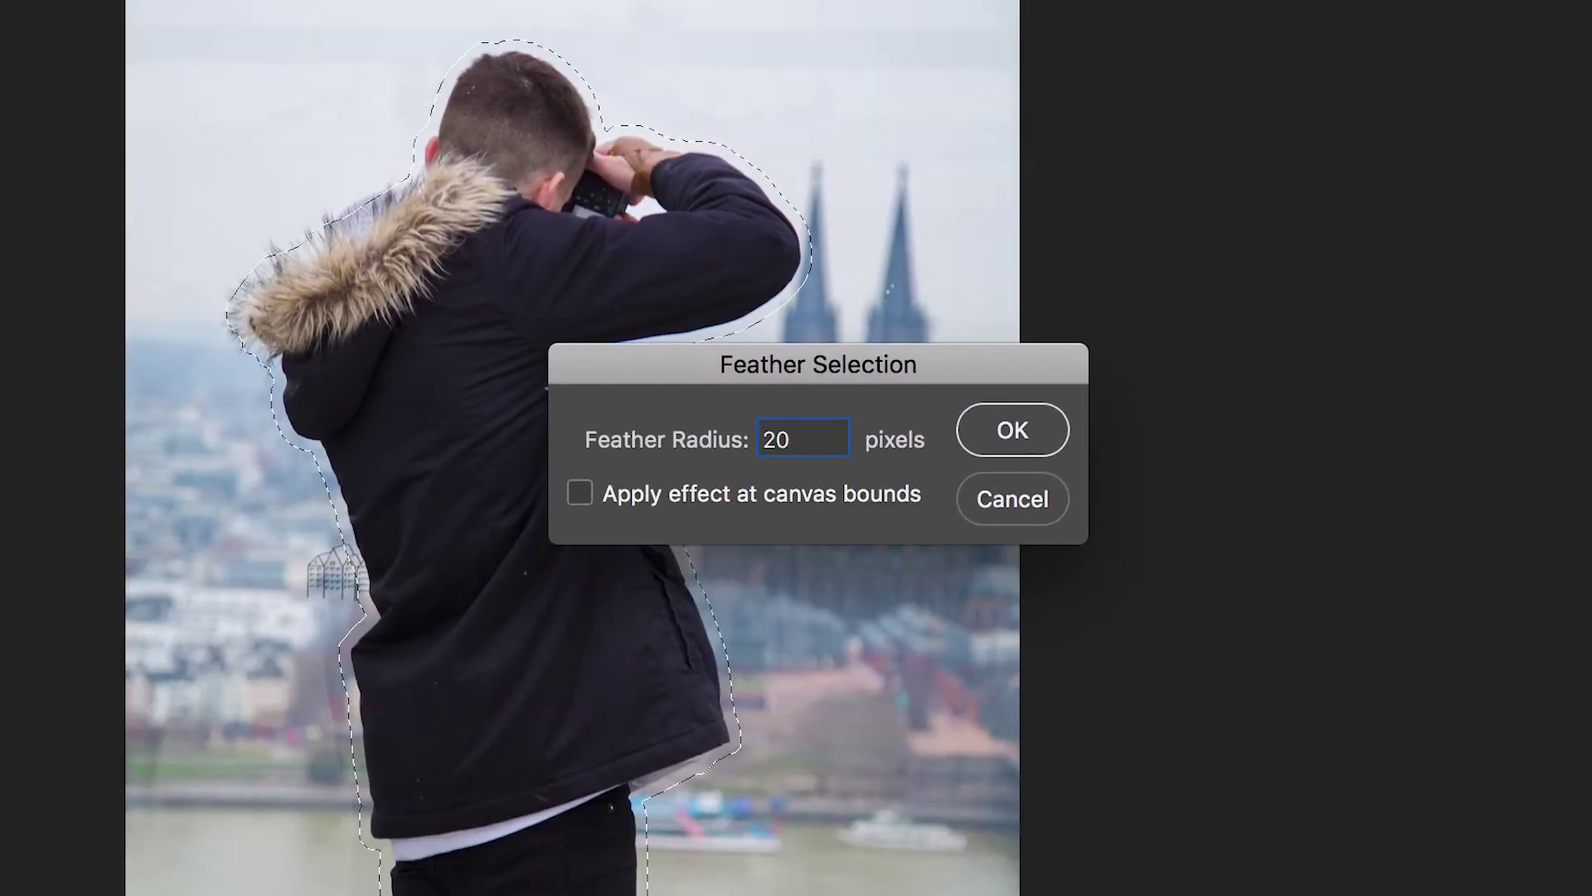
pyautogui.press('Return')
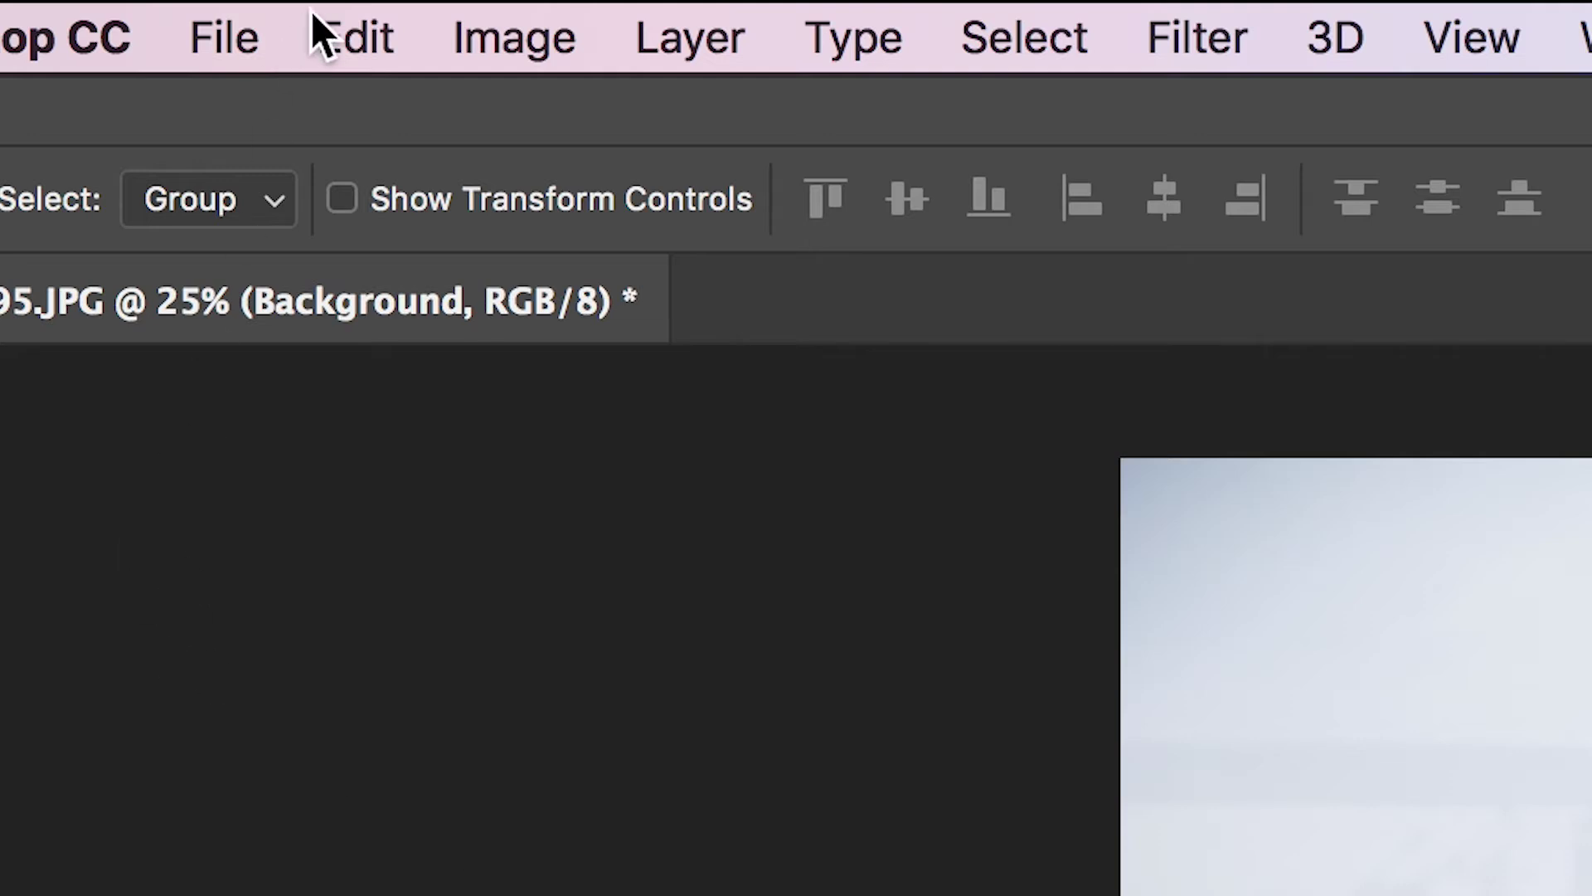
# Step: Fill the selection on the Background layer with surrounding scenery to remove the man, and check it against Layer 1
pyautogui.click(320, 31)
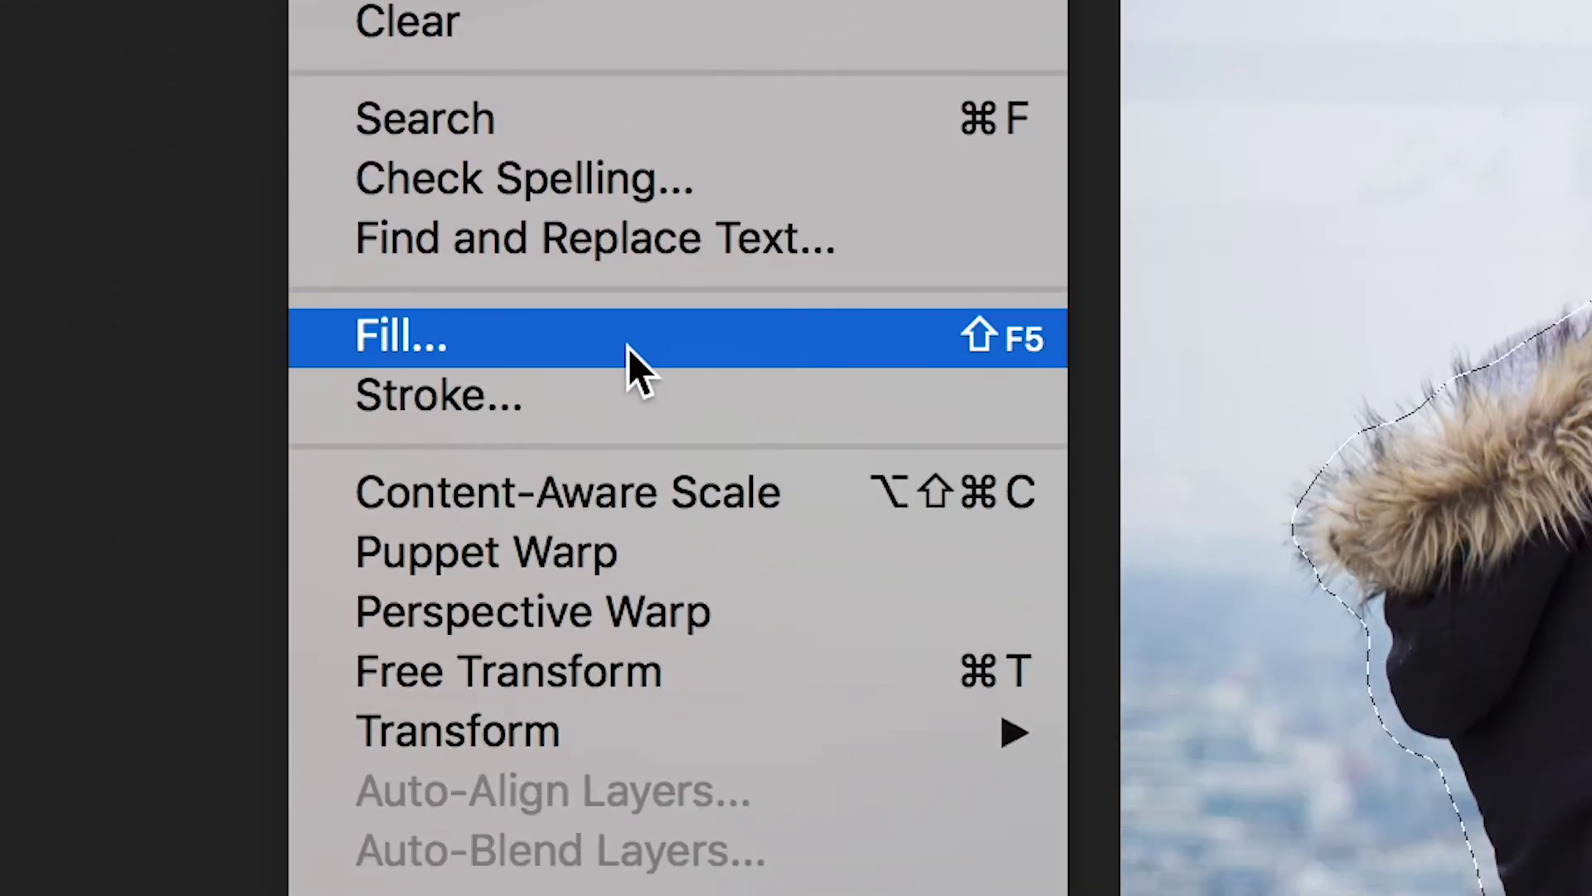
pyautogui.click(587, 350)
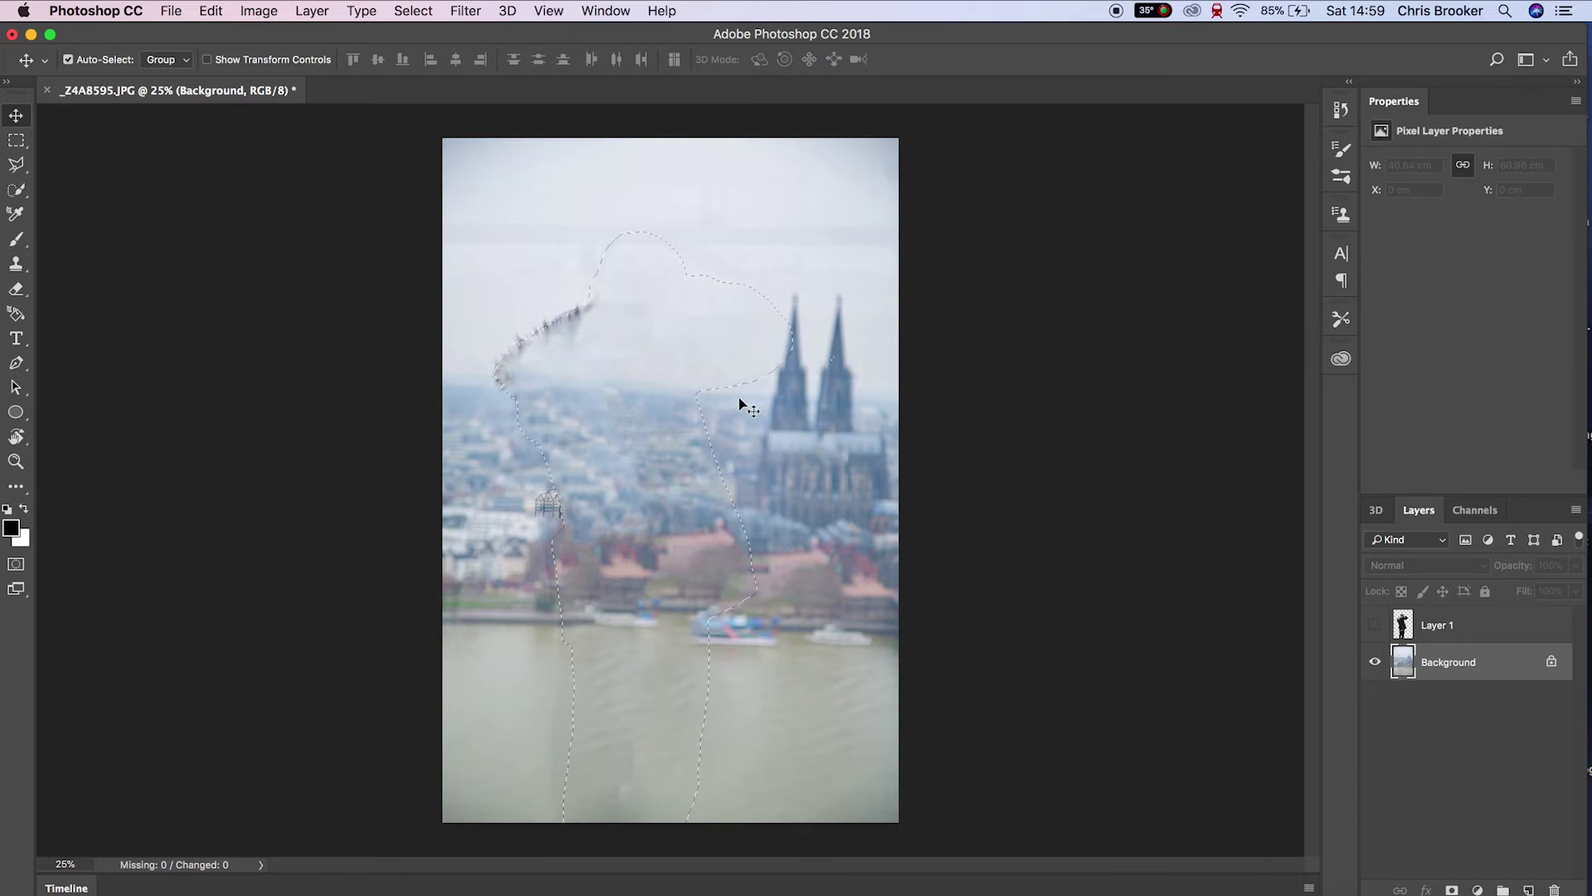
pyautogui.click(1375, 625)
pyautogui.click(1373, 628)
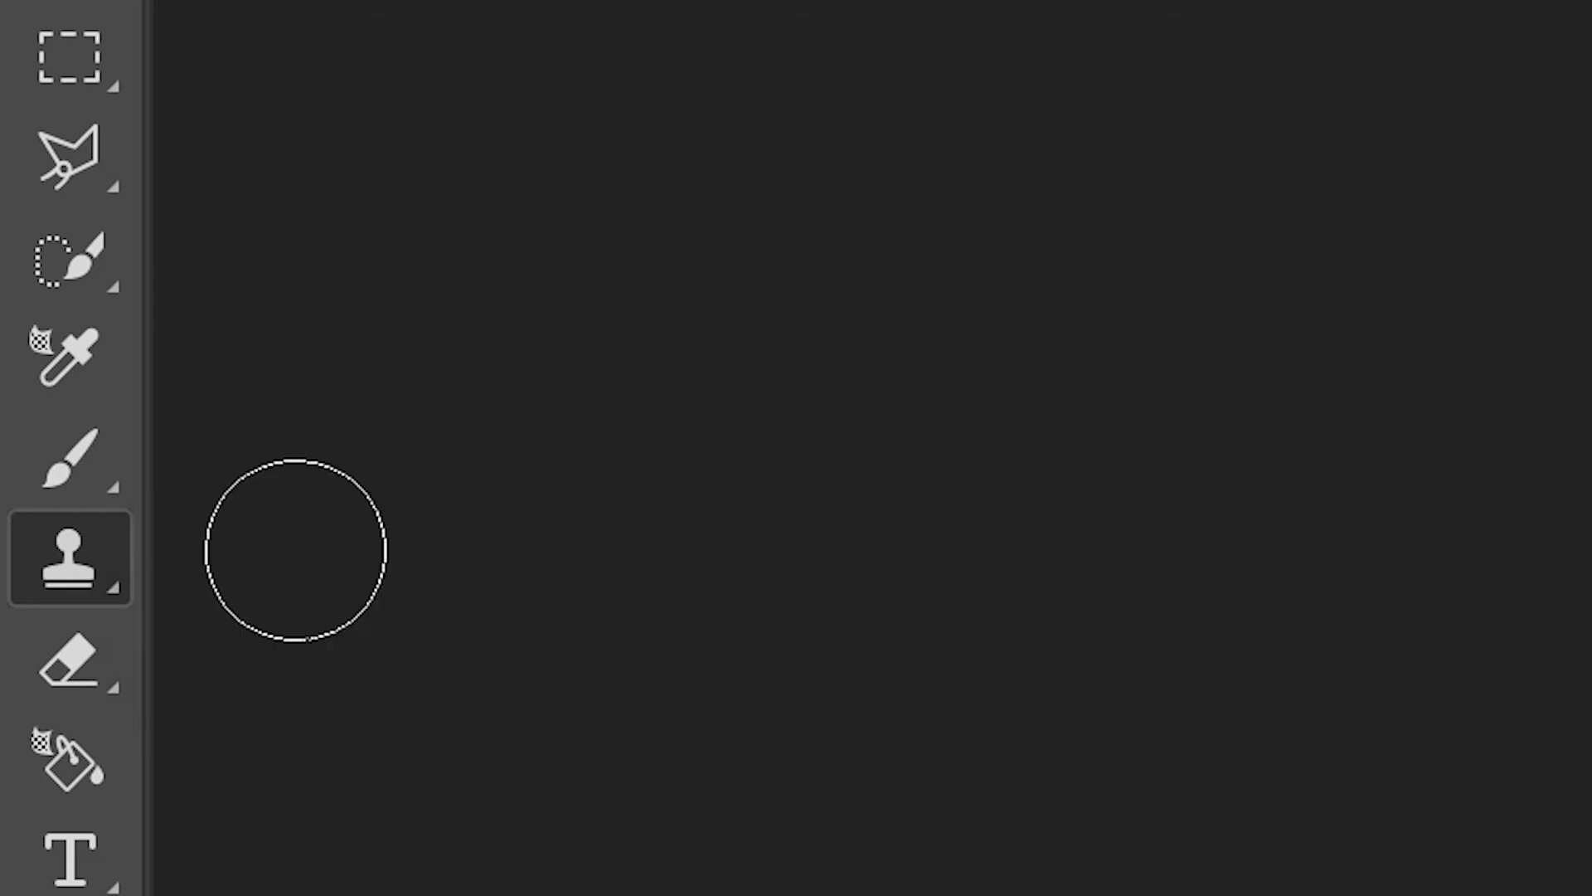
# Step: Set the Clone Stamp brush to 508 px with 0% hardness
pyautogui.click(400, 170)
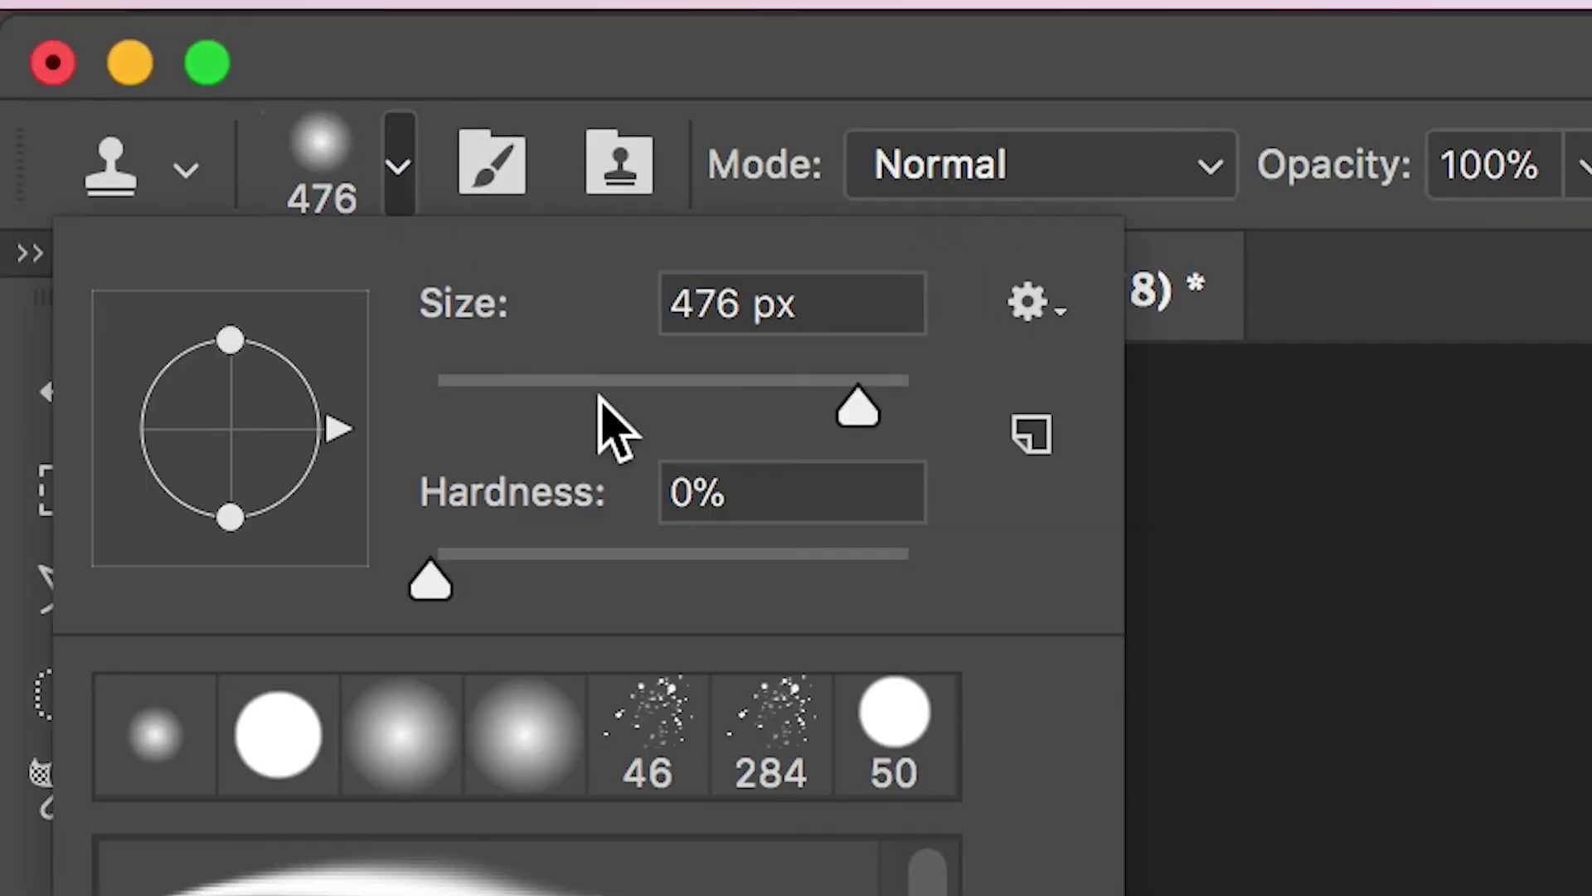
pyautogui.moveTo(865, 440); pyautogui.dragTo(875, 448)
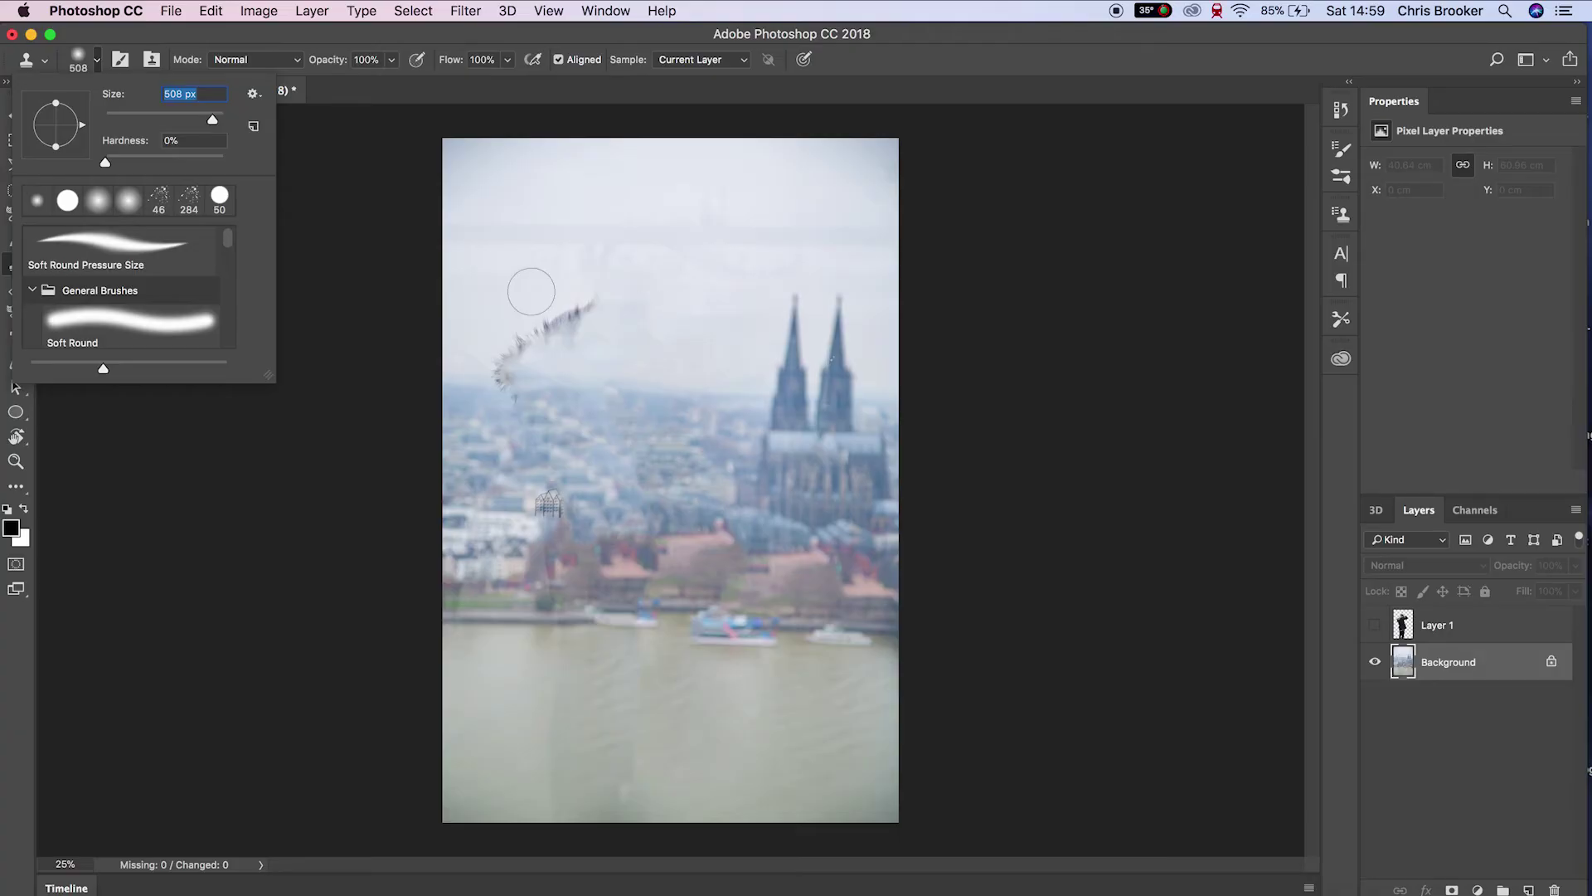
pyautogui.click(512, 287)
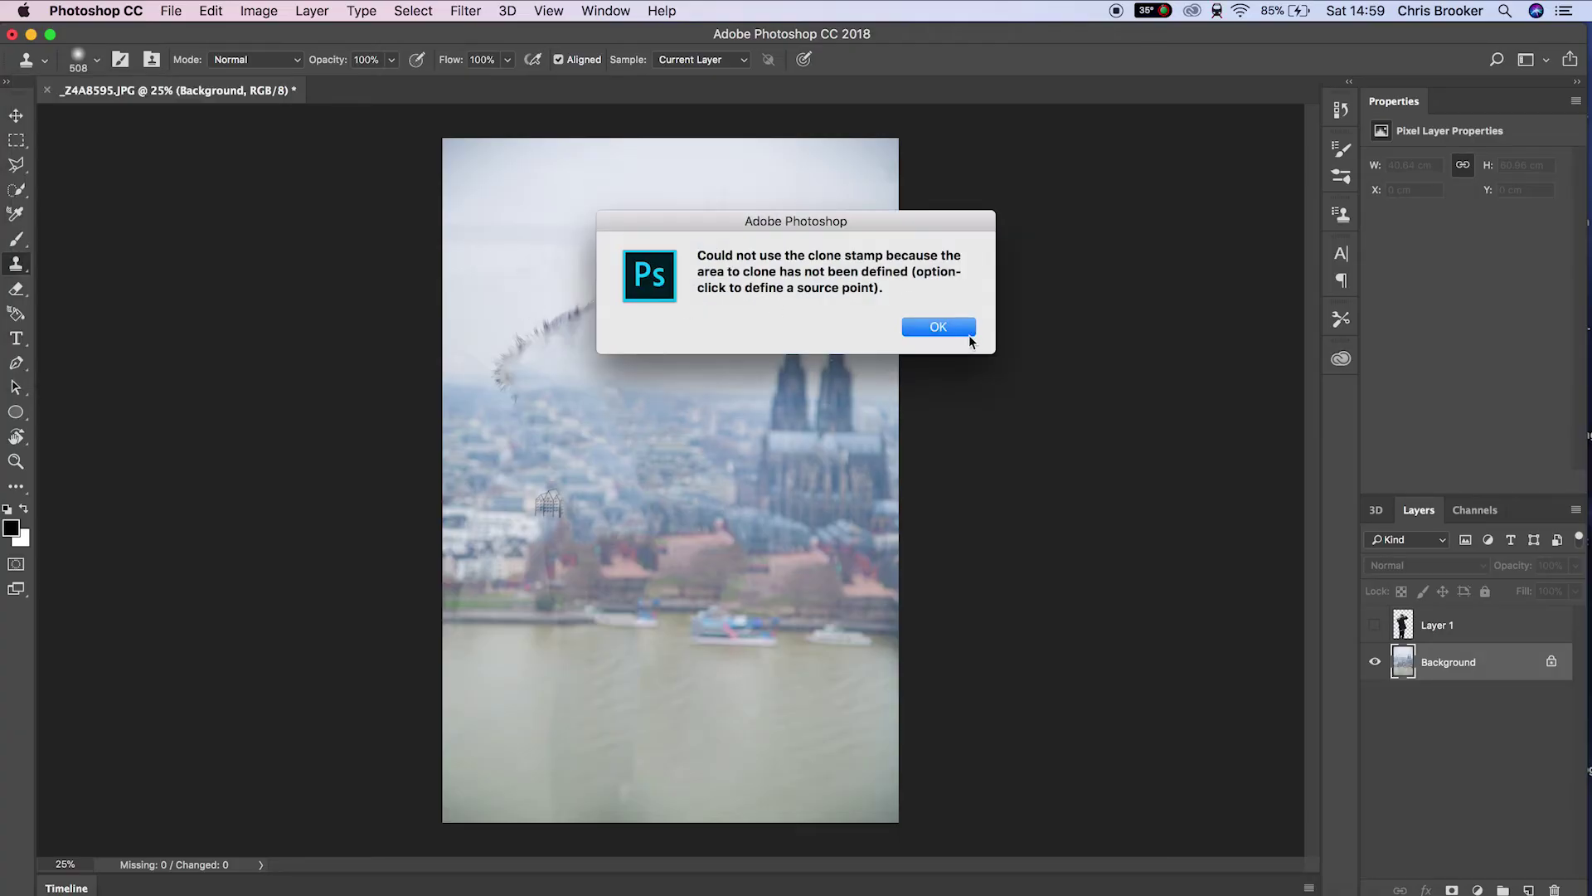
pyautogui.click(938, 328)
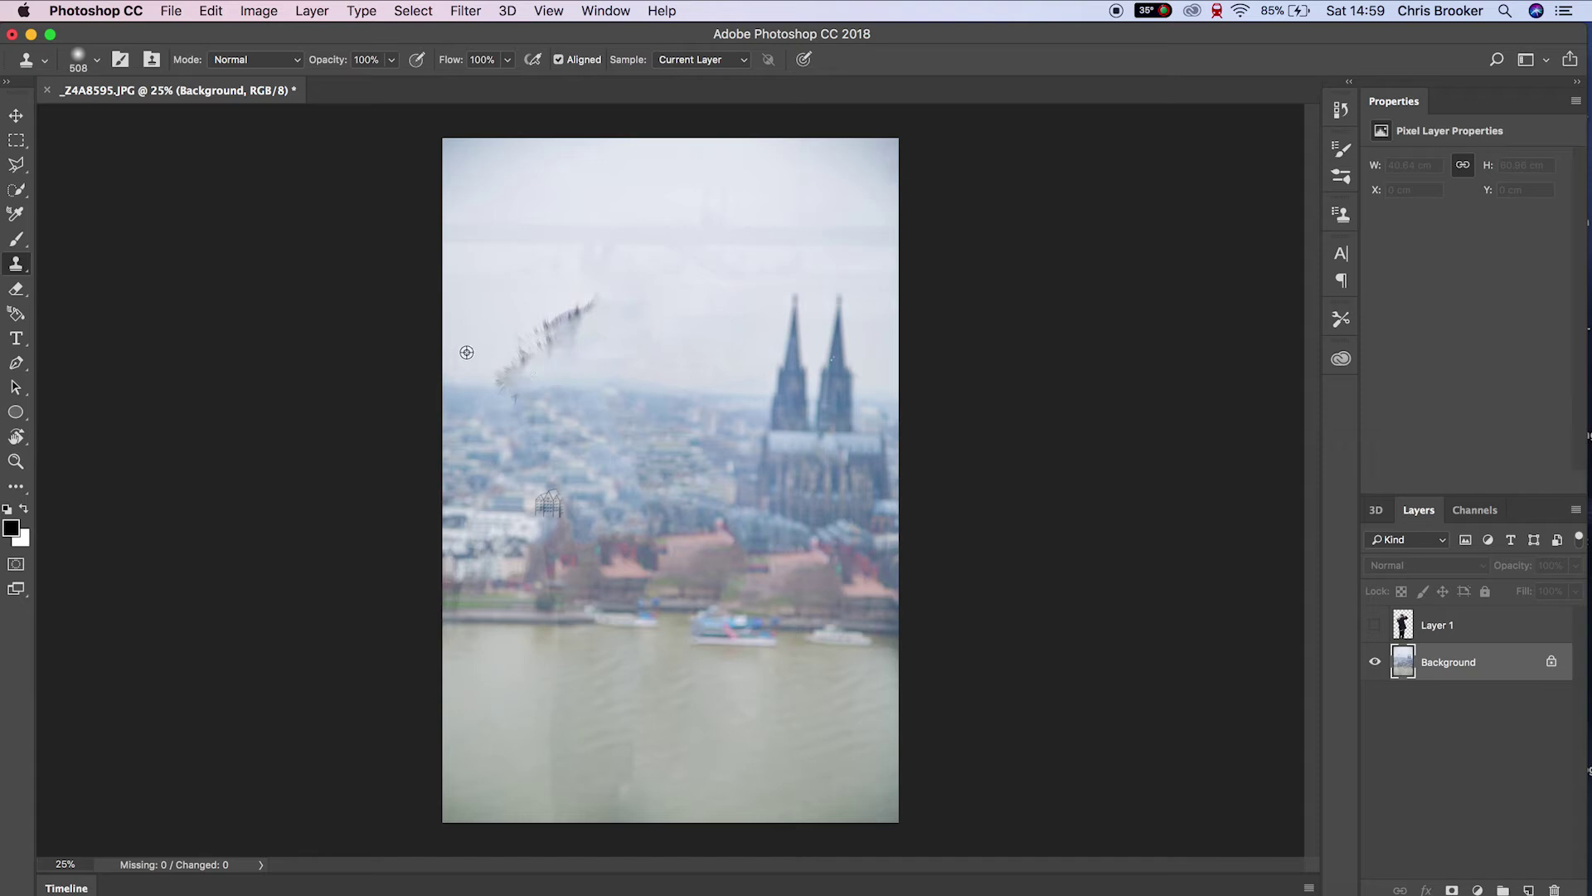
# Step: Clone clear sky over the leftover fur-hood fragments and the smudges above the skyline on the Background layer
pyautogui.keyDown('alt'); pyautogui.click(467, 353); pyautogui.keyUp('alt')
pyautogui.moveTo(517, 359)
pyautogui.mouseDown()
pyautogui.moveTo(551, 330)
pyautogui.moveTo(690, 326)
pyautogui.mouseUp()
pyautogui.keyDown('alt'); pyautogui.click(552, 299); pyautogui.keyUp('alt')
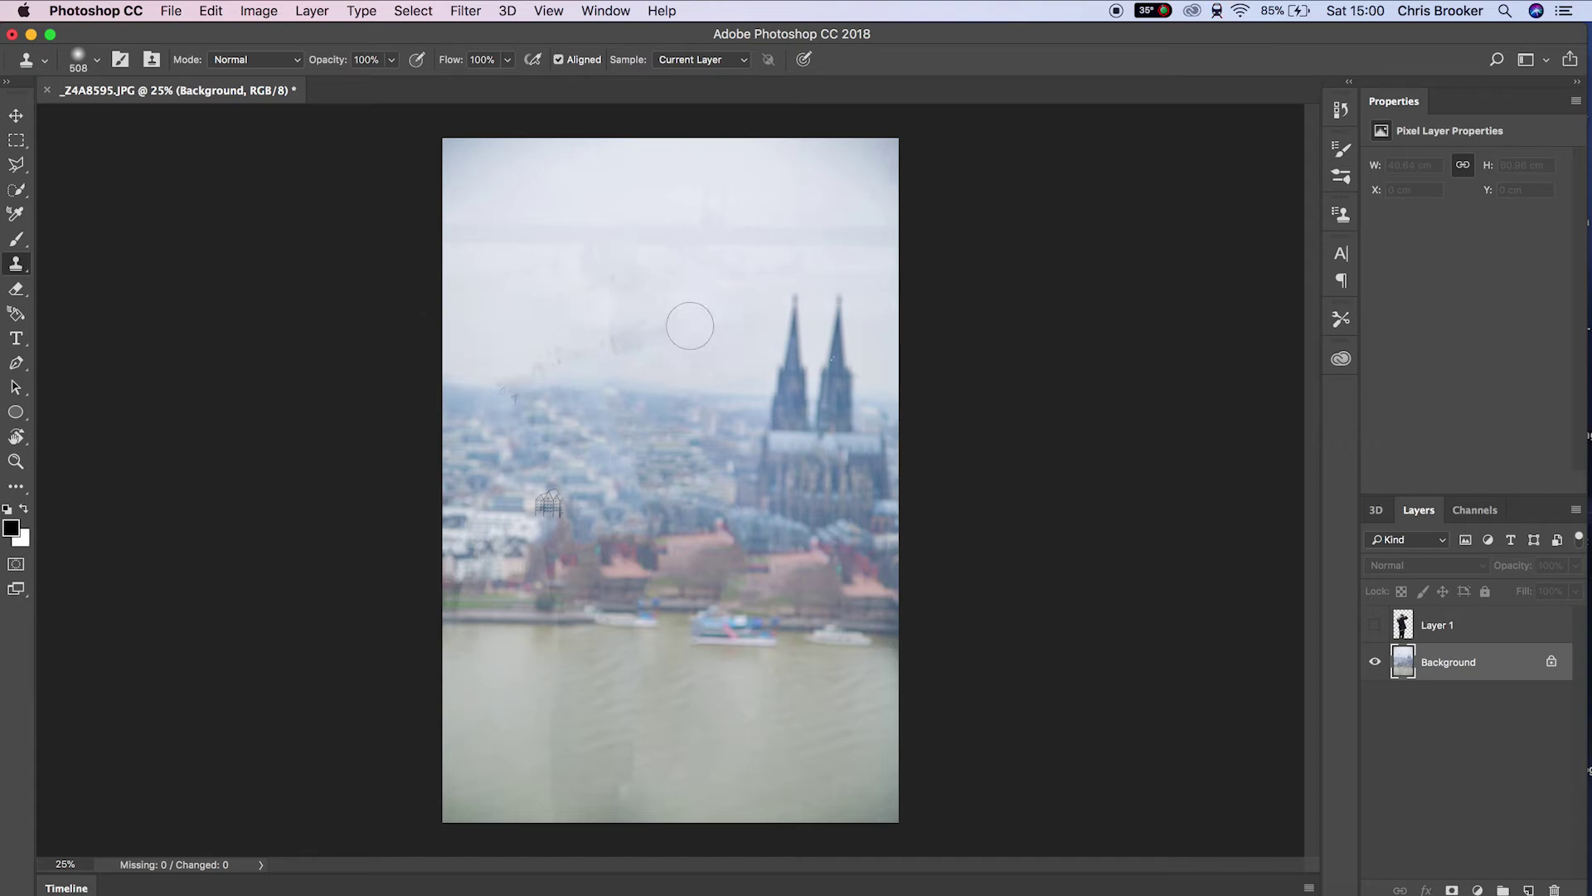
pyautogui.keyDown('alt'); pyautogui.click(743, 329); pyautogui.keyUp('alt')
pyautogui.moveTo(481, 363); pyautogui.dragTo(590, 355)
pyautogui.keyDown('alt'); pyautogui.click(476, 282); pyautogui.keyUp('alt')
pyautogui.keyDown('alt'); pyautogui.click(458, 282); pyautogui.keyUp('alt')
pyautogui.moveTo(507, 373); pyautogui.dragTo(618, 365)
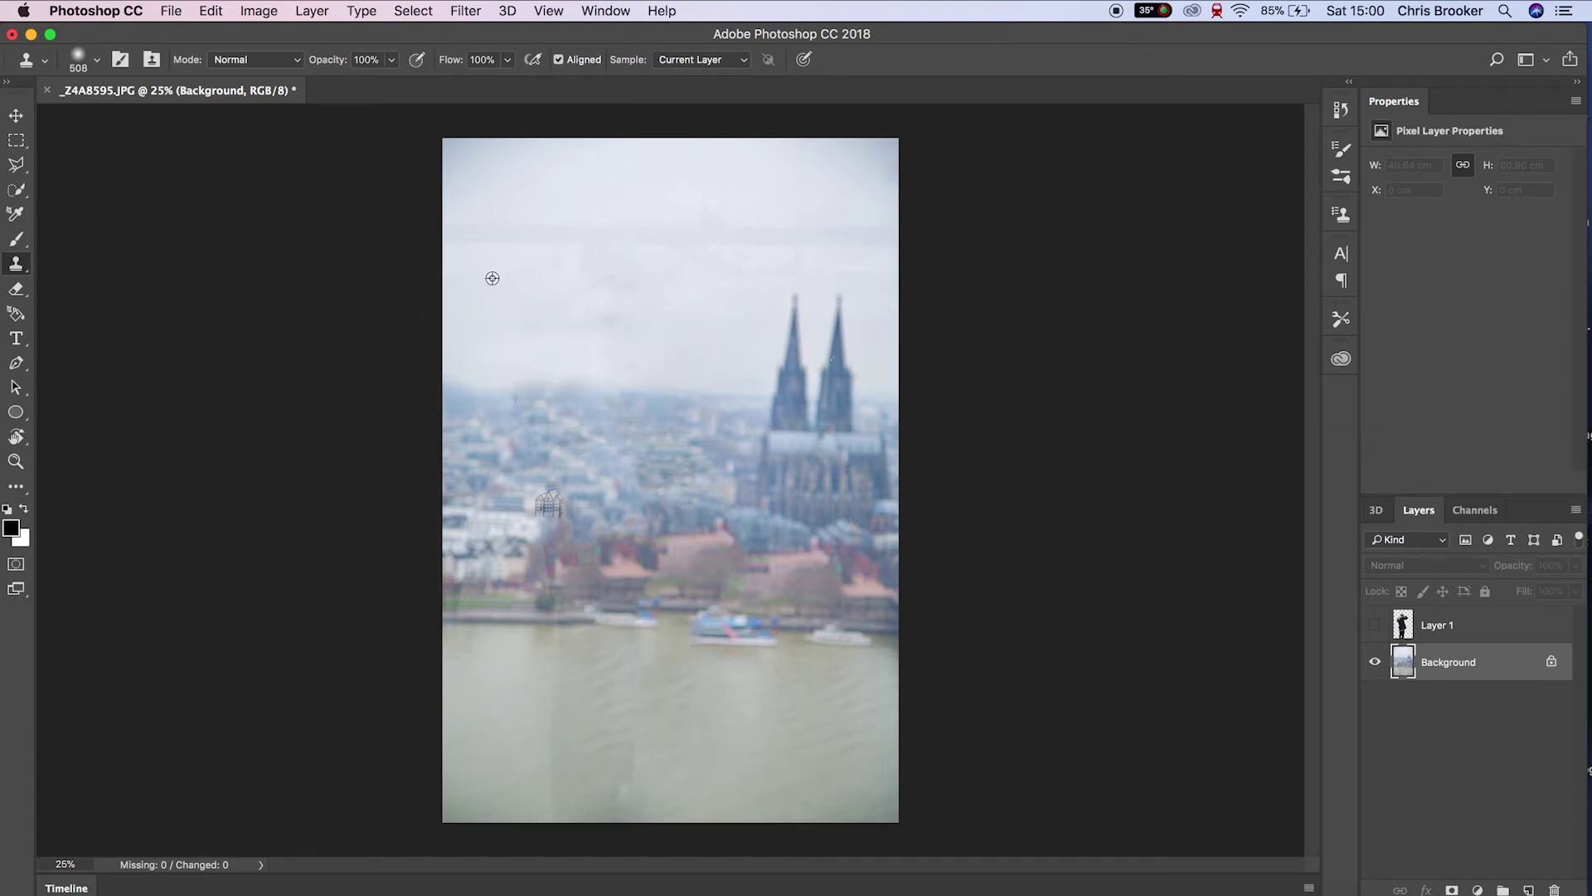
pyautogui.keyDown('alt'); pyautogui.click(458, 170); pyautogui.keyUp('alt')
pyautogui.moveTo(509, 348)
pyautogui.mouseDown()
pyautogui.moveTo(625, 356)
pyautogui.moveTo(508, 323)
pyautogui.moveTo(705, 316)
pyautogui.mouseUp()
pyautogui.keyDown('alt'); pyautogui.click(503, 228); pyautogui.keyUp('alt')
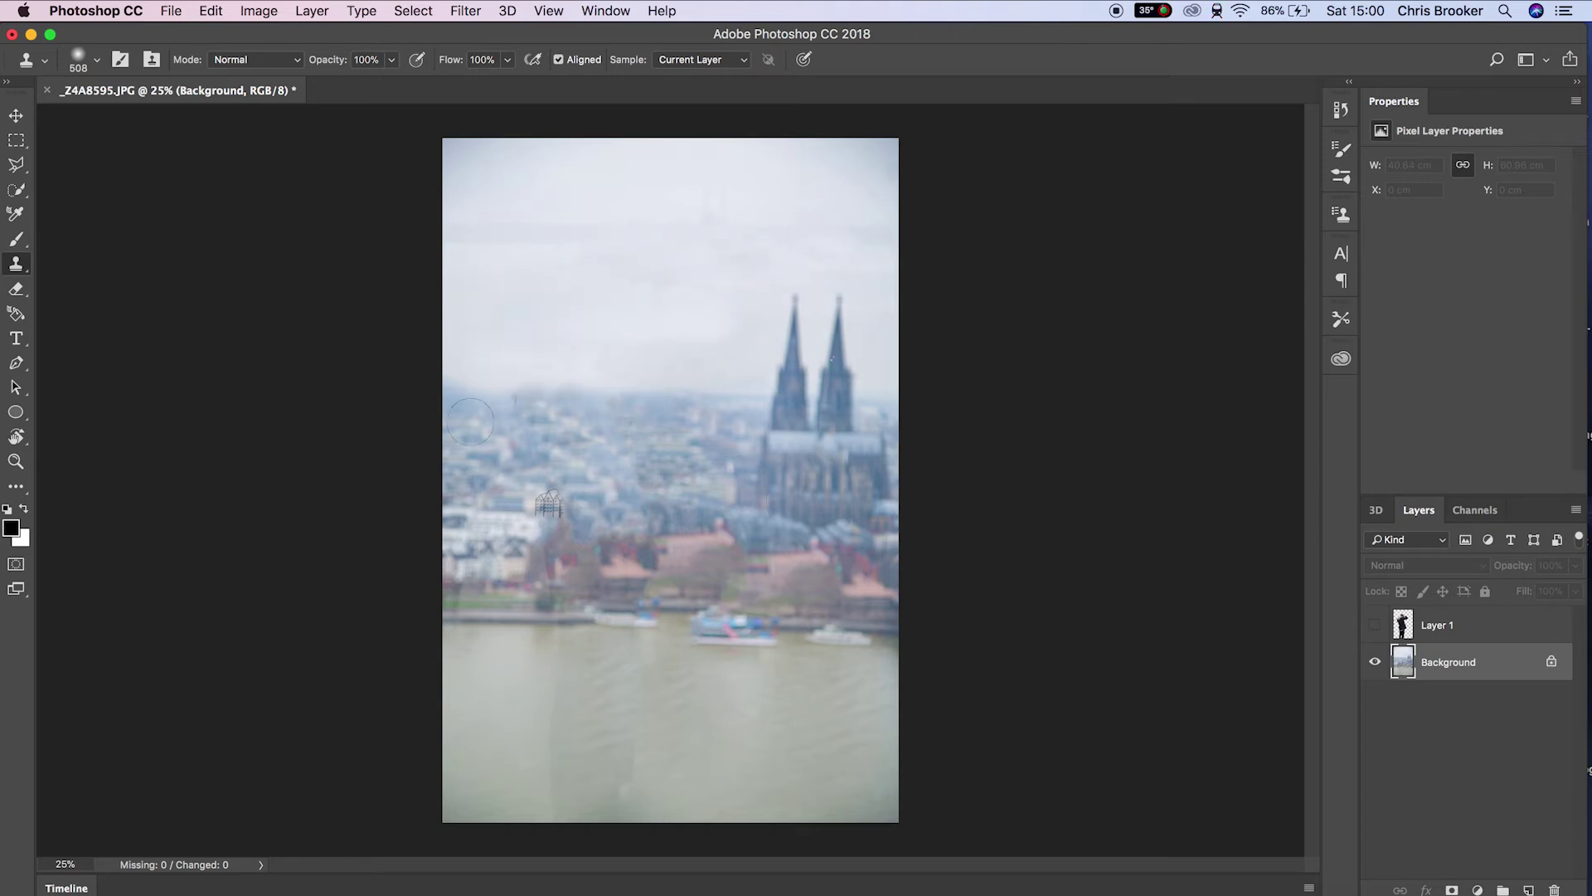
# Step: Clone nearby buildings, river water and riverbank trees over the leftover smears in the lower part of the Background layer
pyautogui.moveTo(572, 419)
pyautogui.mouseDown()
pyautogui.moveTo(499, 464)
pyautogui.moveTo(608, 566)
pyautogui.mouseUp()
pyautogui.keyDown('alt'); pyautogui.click(482, 499); pyautogui.keyUp('alt')
pyautogui.moveTo(481, 651)
pyautogui.mouseDown()
pyautogui.moveTo(568, 668)
pyautogui.moveTo(539, 678)
pyautogui.moveTo(587, 654)
pyautogui.mouseUp()
pyautogui.keyDown('alt'); pyautogui.click(450, 810); pyautogui.keyUp('alt')
pyautogui.moveTo(498, 759); pyautogui.dragTo(618, 760)
pyautogui.keyDown('alt'); pyautogui.click(774, 729); pyautogui.keyUp('alt')
pyautogui.moveTo(477, 800)
pyautogui.mouseDown()
pyautogui.moveTo(782, 751)
pyautogui.moveTo(725, 767)
pyautogui.mouseUp()
pyautogui.keyDown('alt'); pyautogui.click(769, 710); pyautogui.keyUp('alt')
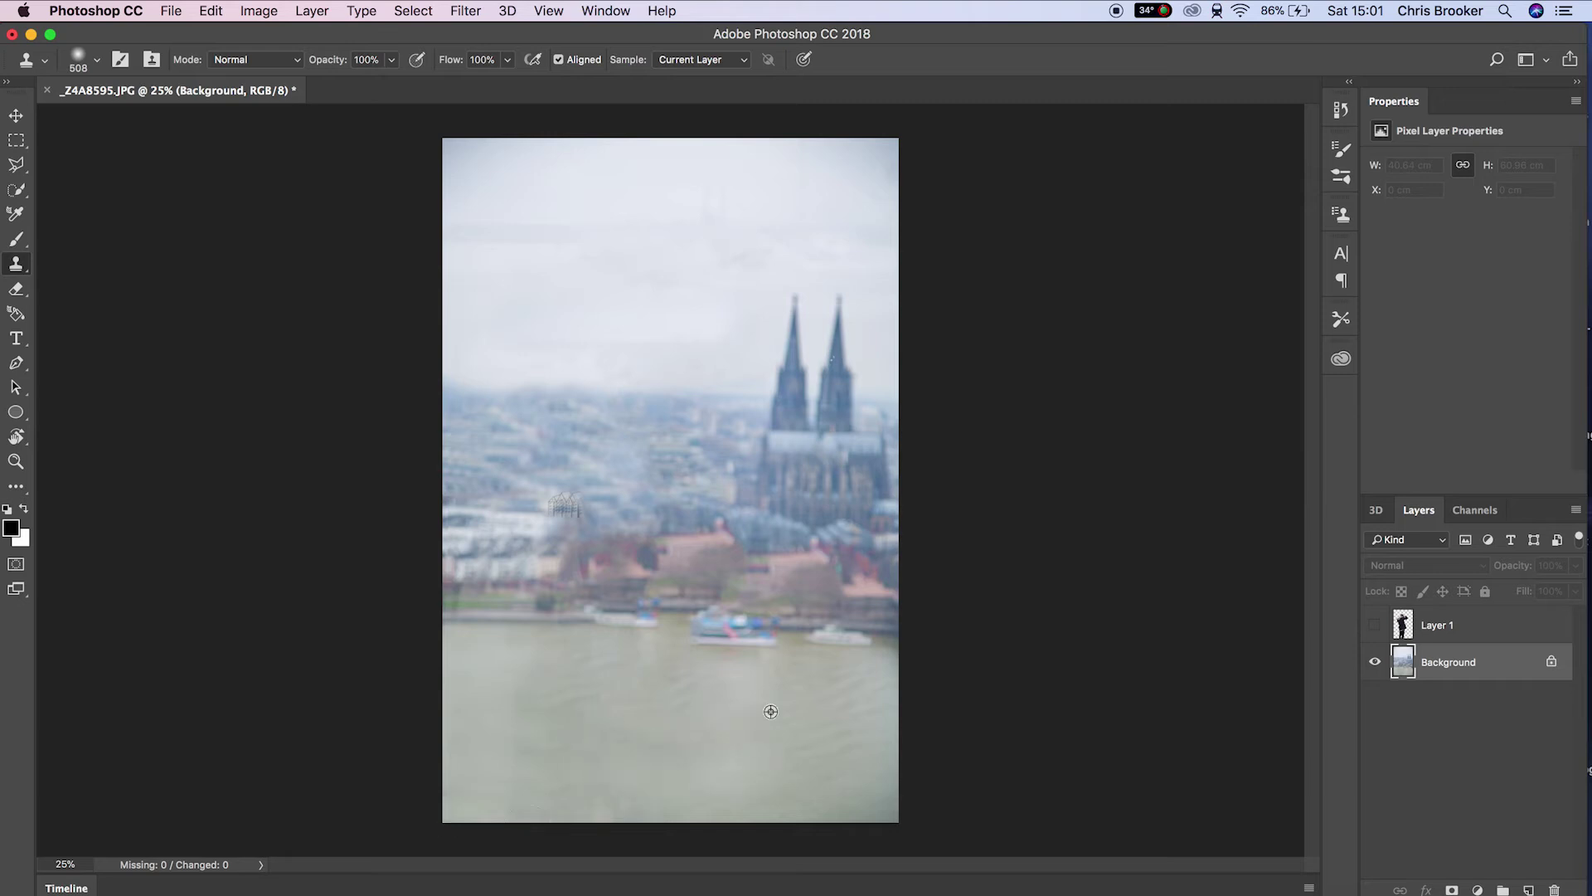
pyautogui.moveTo(525, 699); pyautogui.dragTo(566, 665)
pyautogui.moveTo(826, 566)
pyautogui.mouseDown()
pyautogui.moveTo(556, 555)
pyautogui.moveTo(631, 581)
pyautogui.mouseUp()
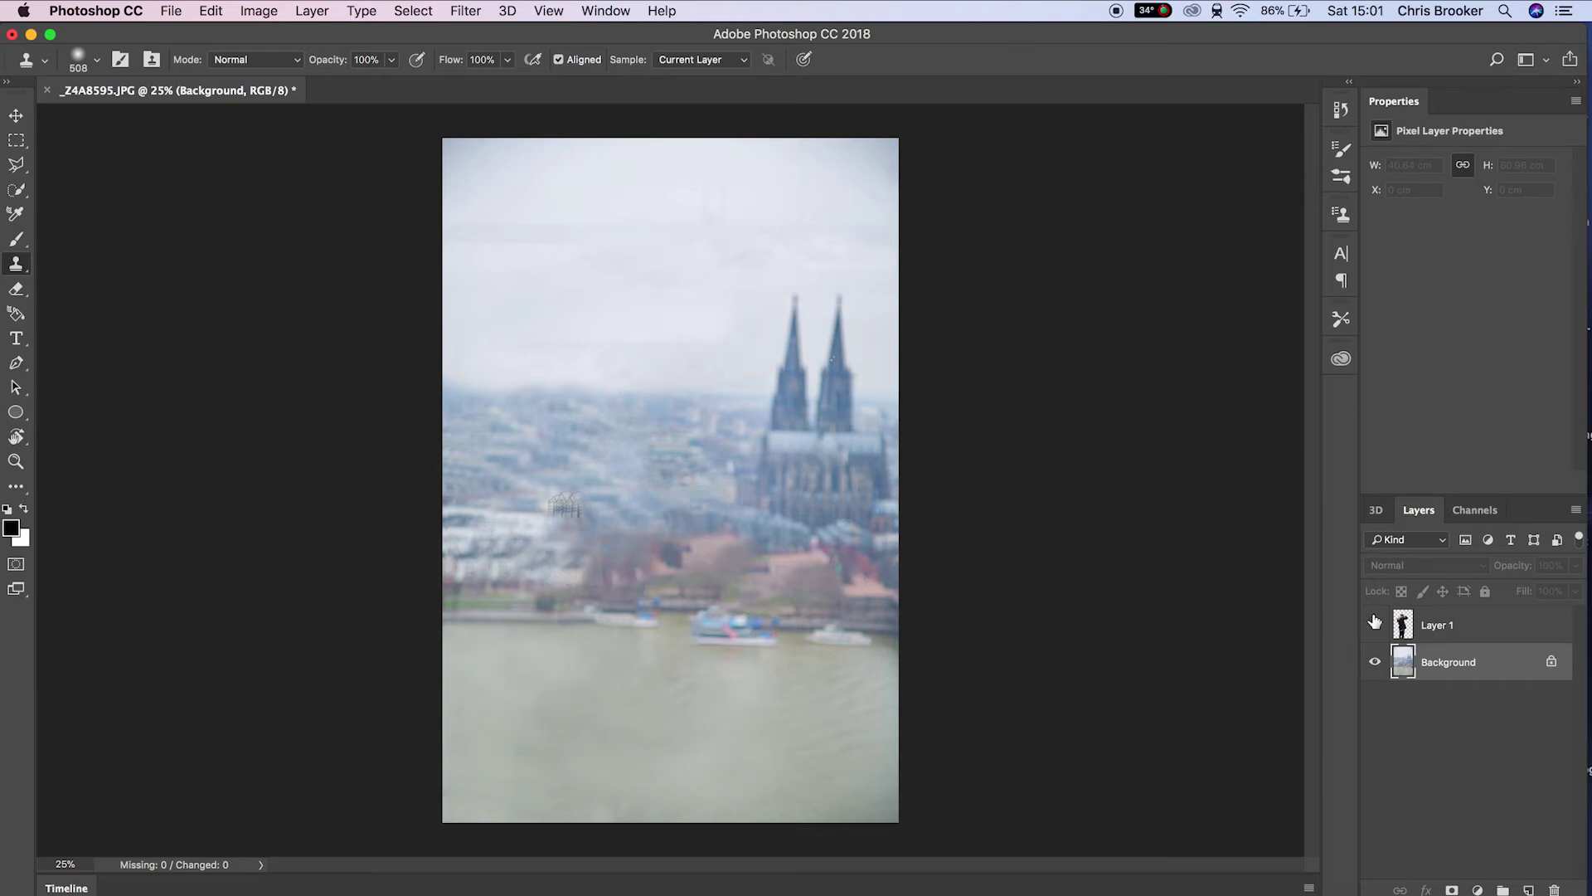
# Step: Toggle Layer 1 to compare the man with the repaired background, leaving the layer visible
pyautogui.click(1375, 623)
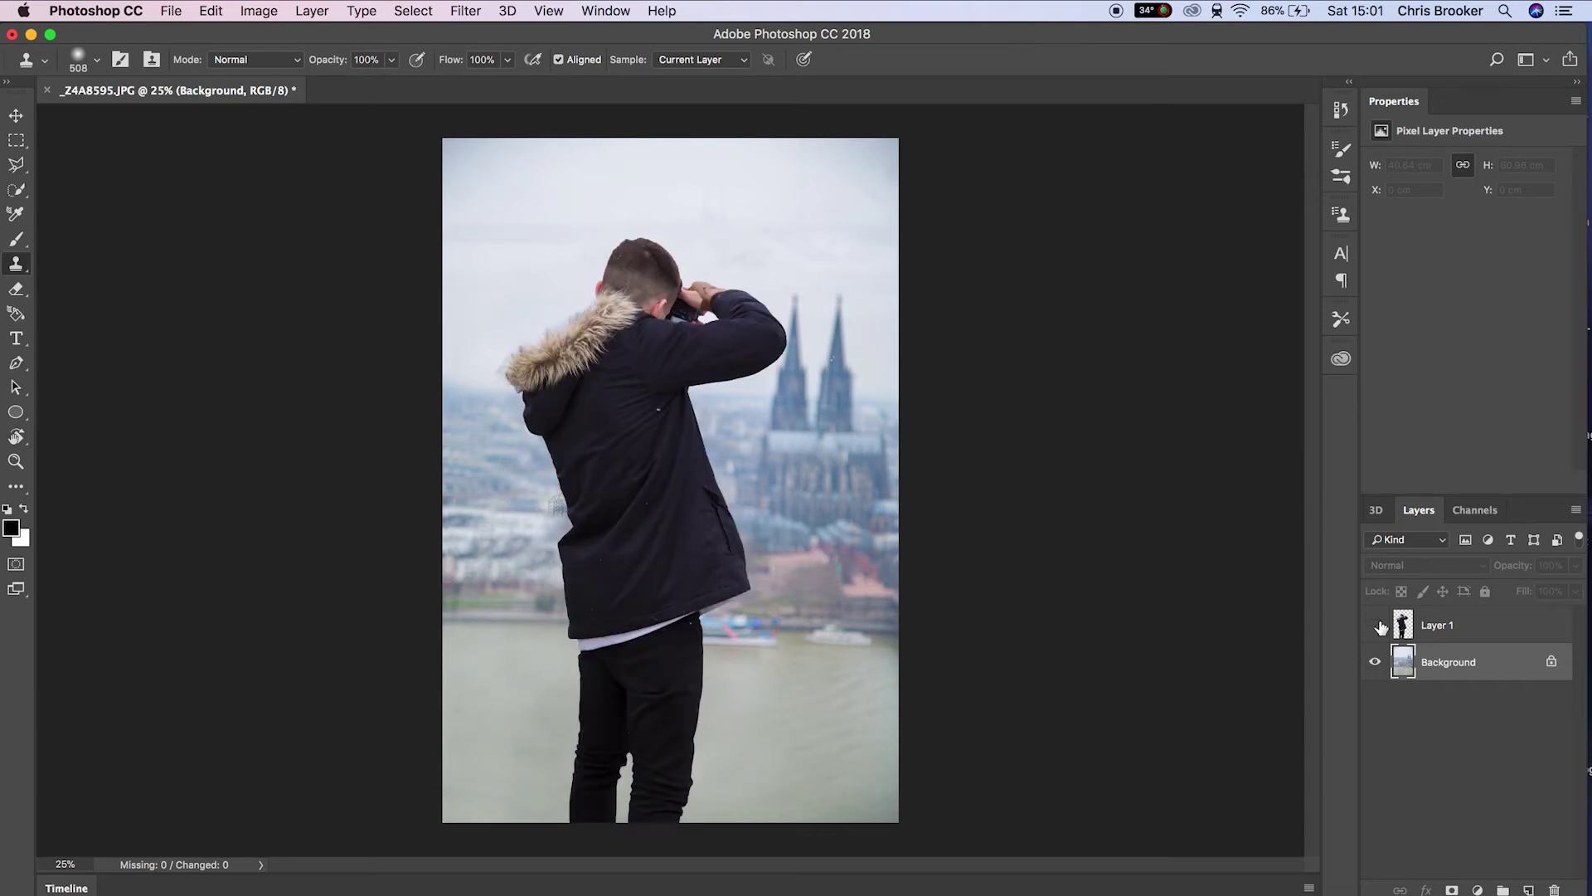
pyautogui.click(1379, 624)
pyautogui.click(1379, 624)
# Step: Save the document in Photoshop format with its layers kept
pyautogui.click(172, 11)
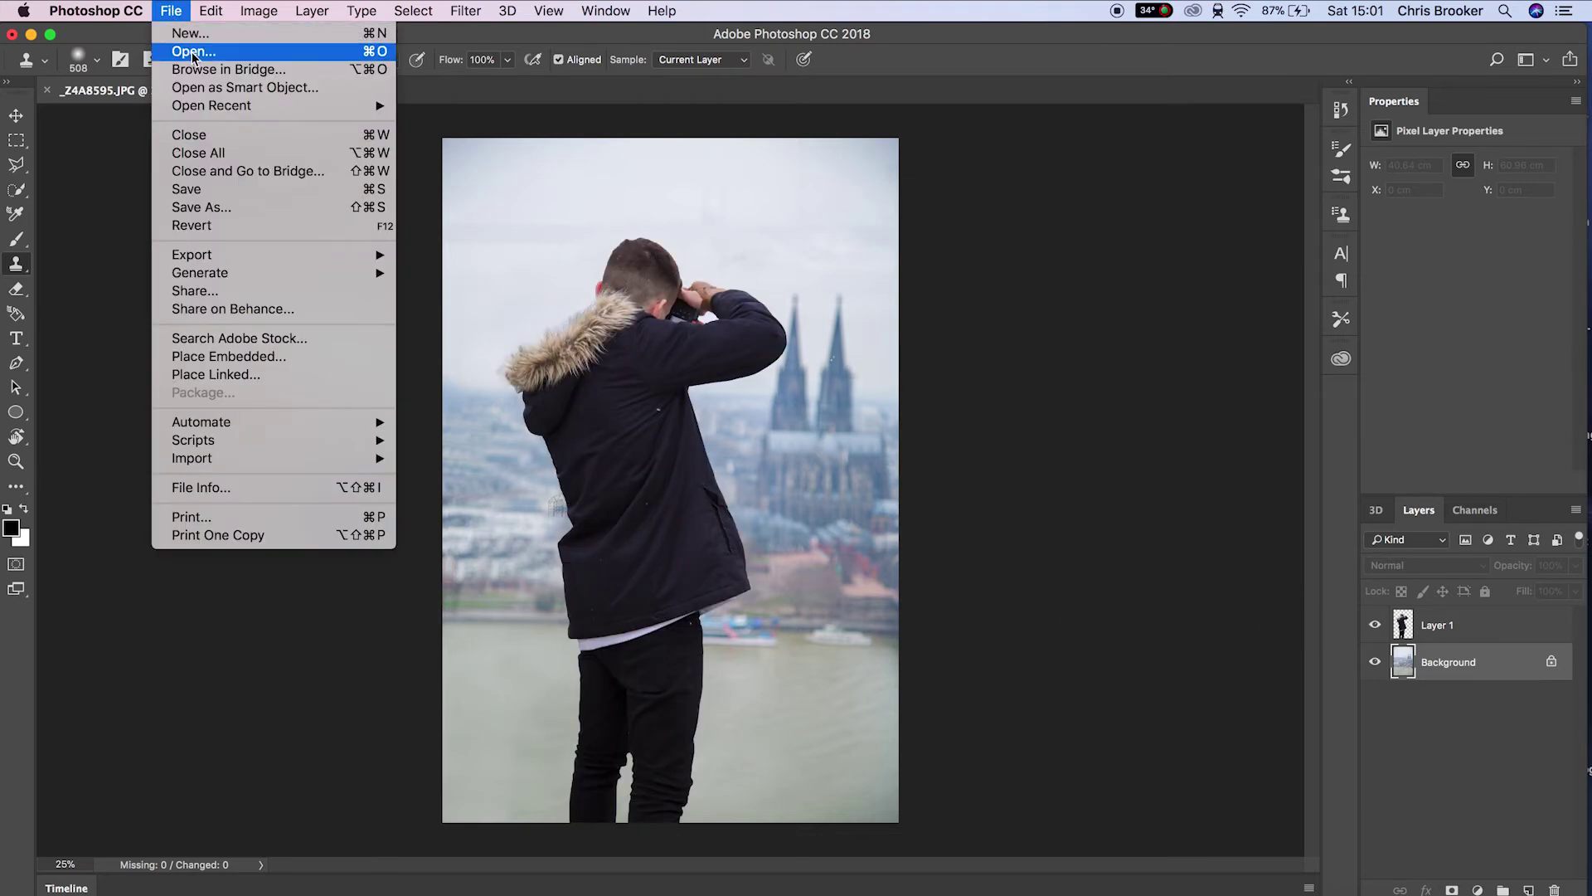
pyautogui.click(258, 207)
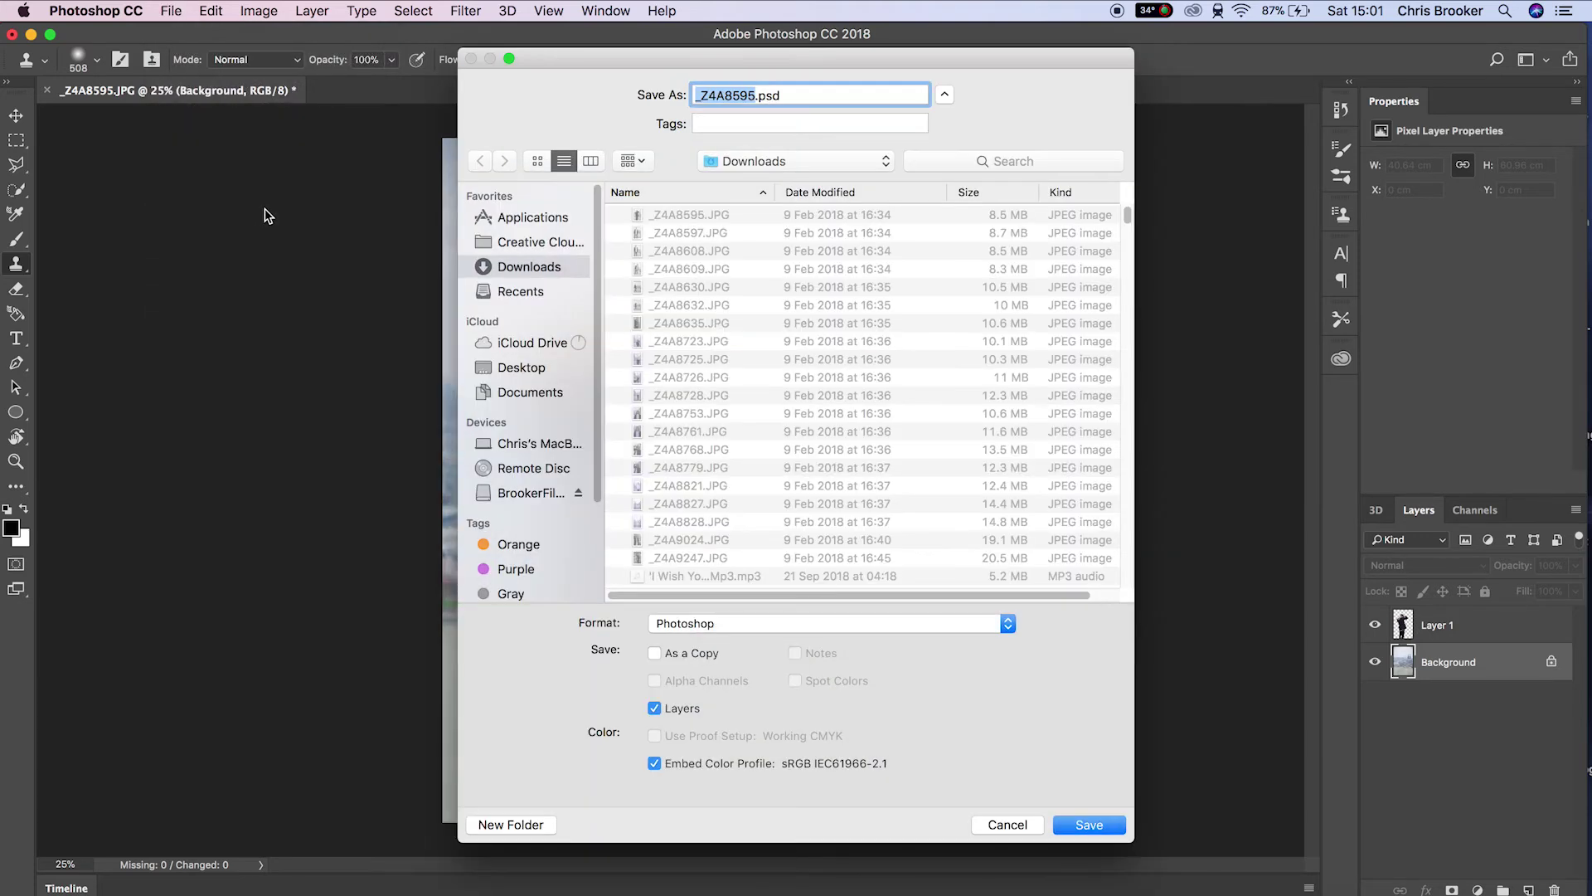
pyautogui.click(779, 624)
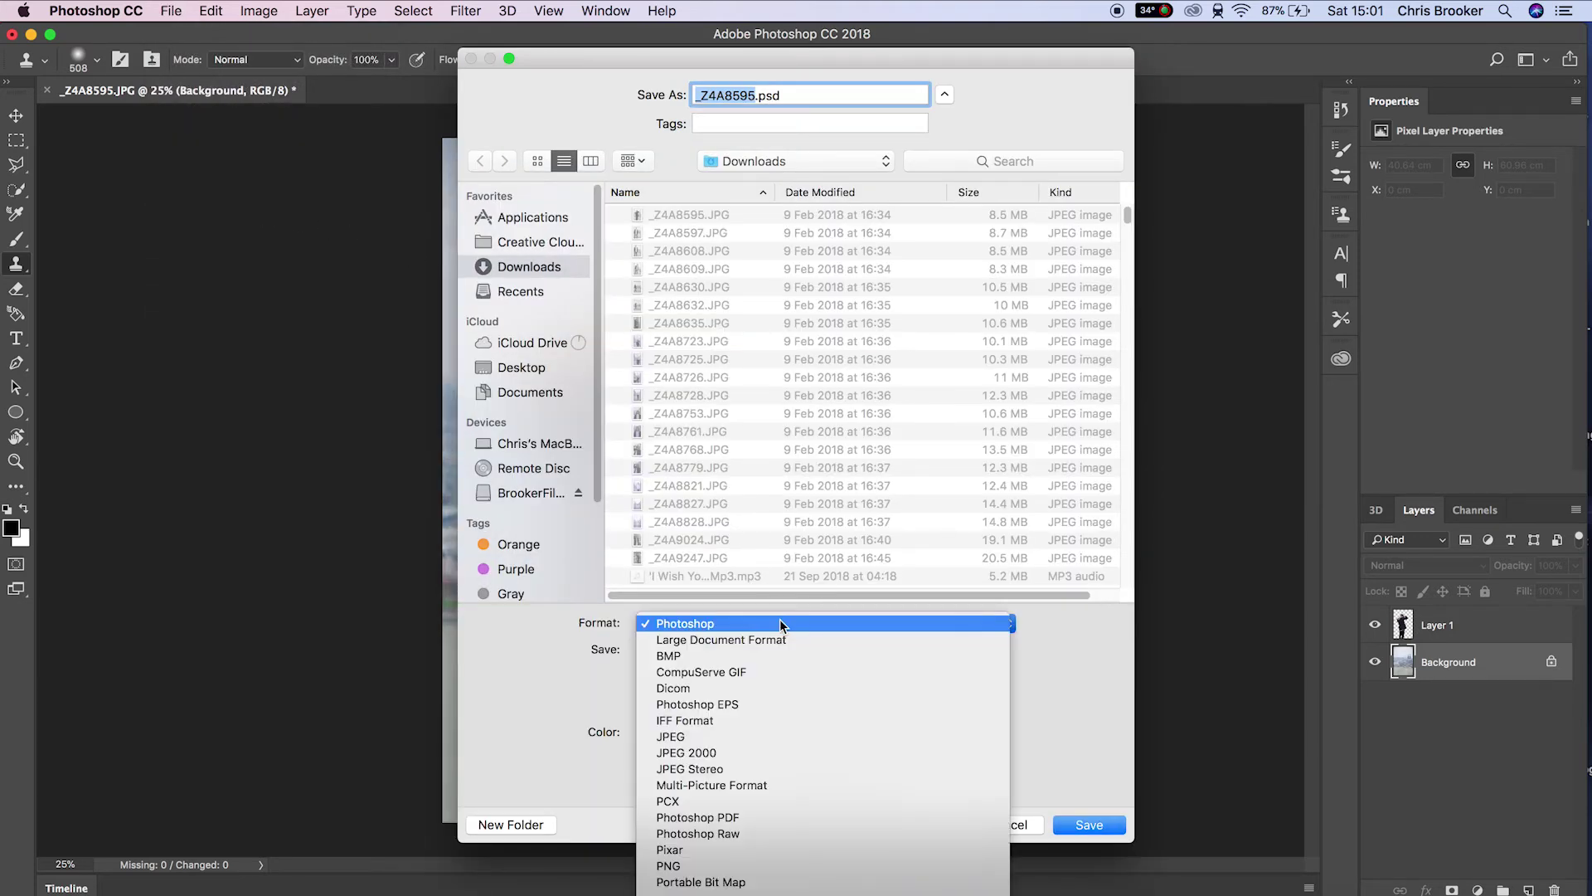
pyautogui.click(778, 627)
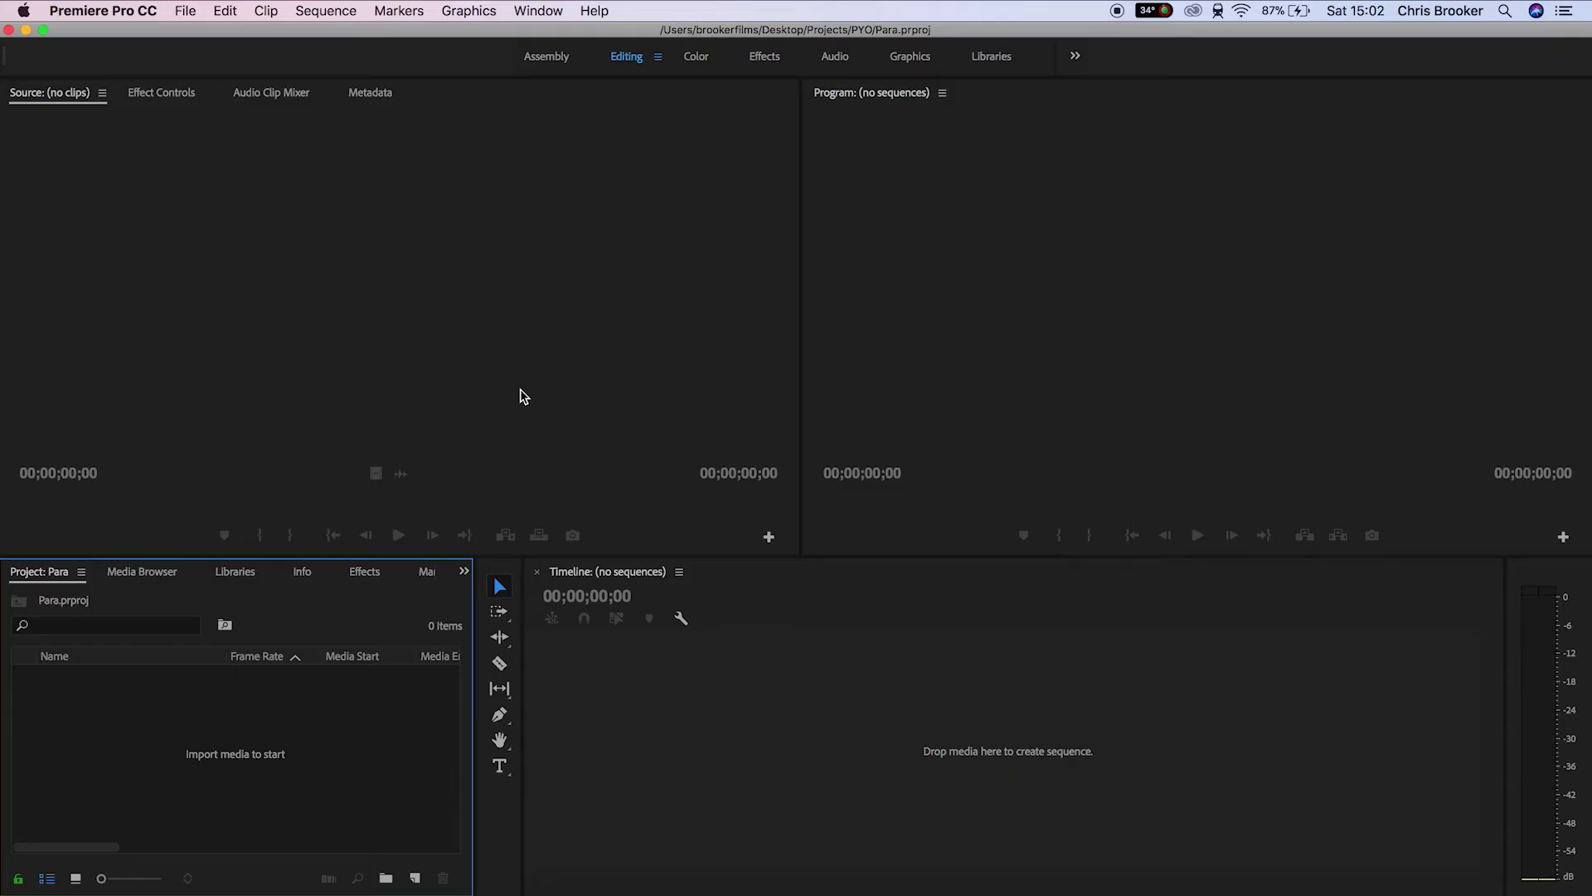
# Step: In the Premiere Pro project Para, import Cologne.psd as Individual Layers with both Layer 1 and Background included
pyautogui.click(95, 894)
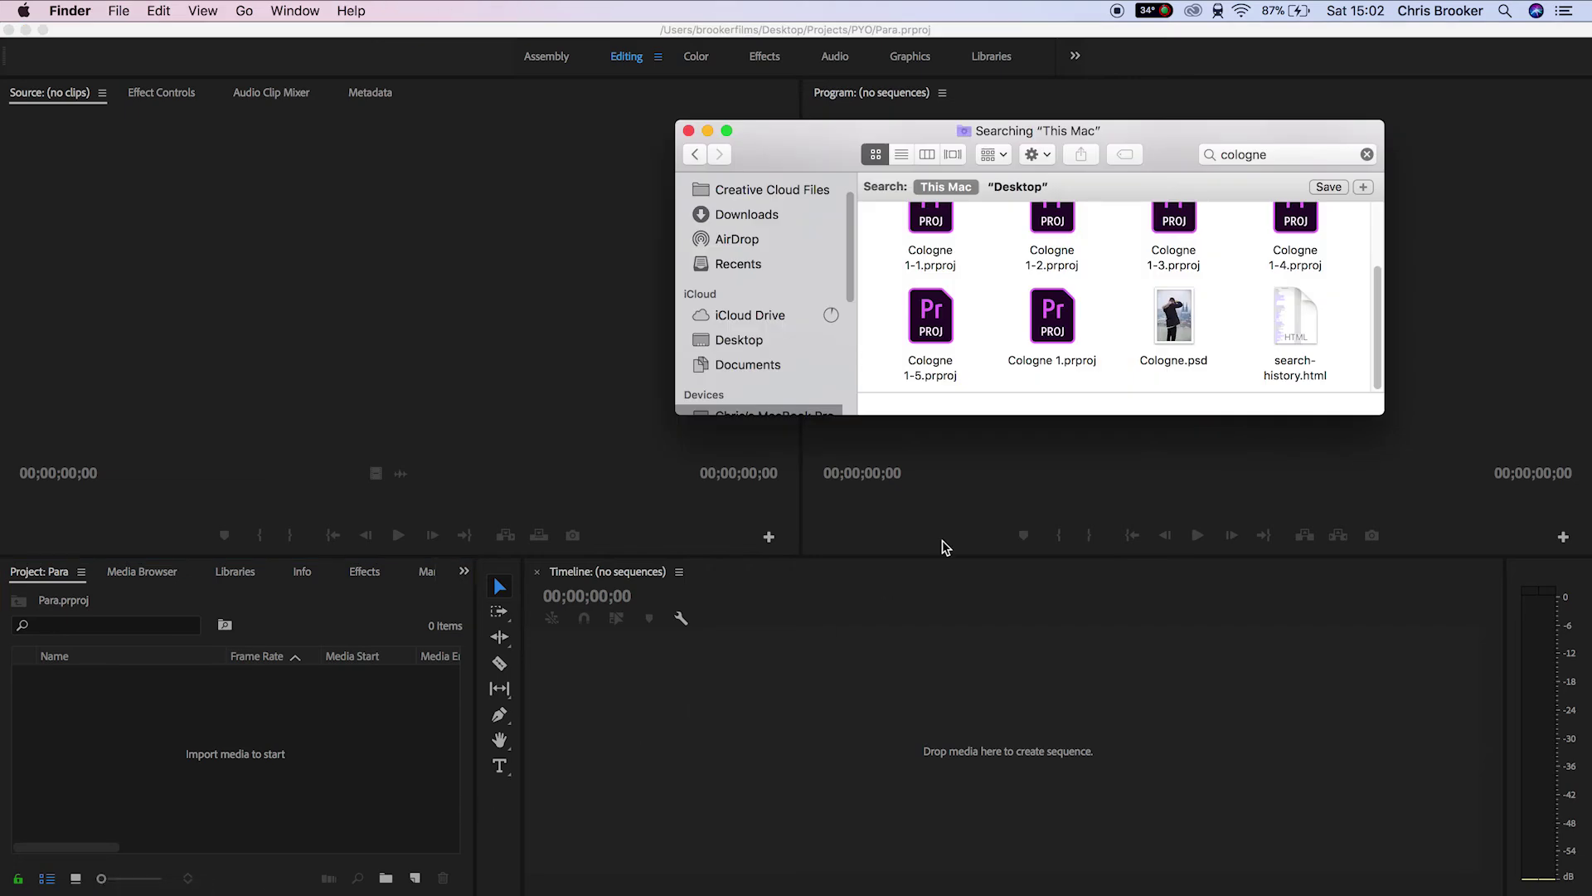
pyautogui.moveTo(1165, 324); pyautogui.dragTo(142, 743)
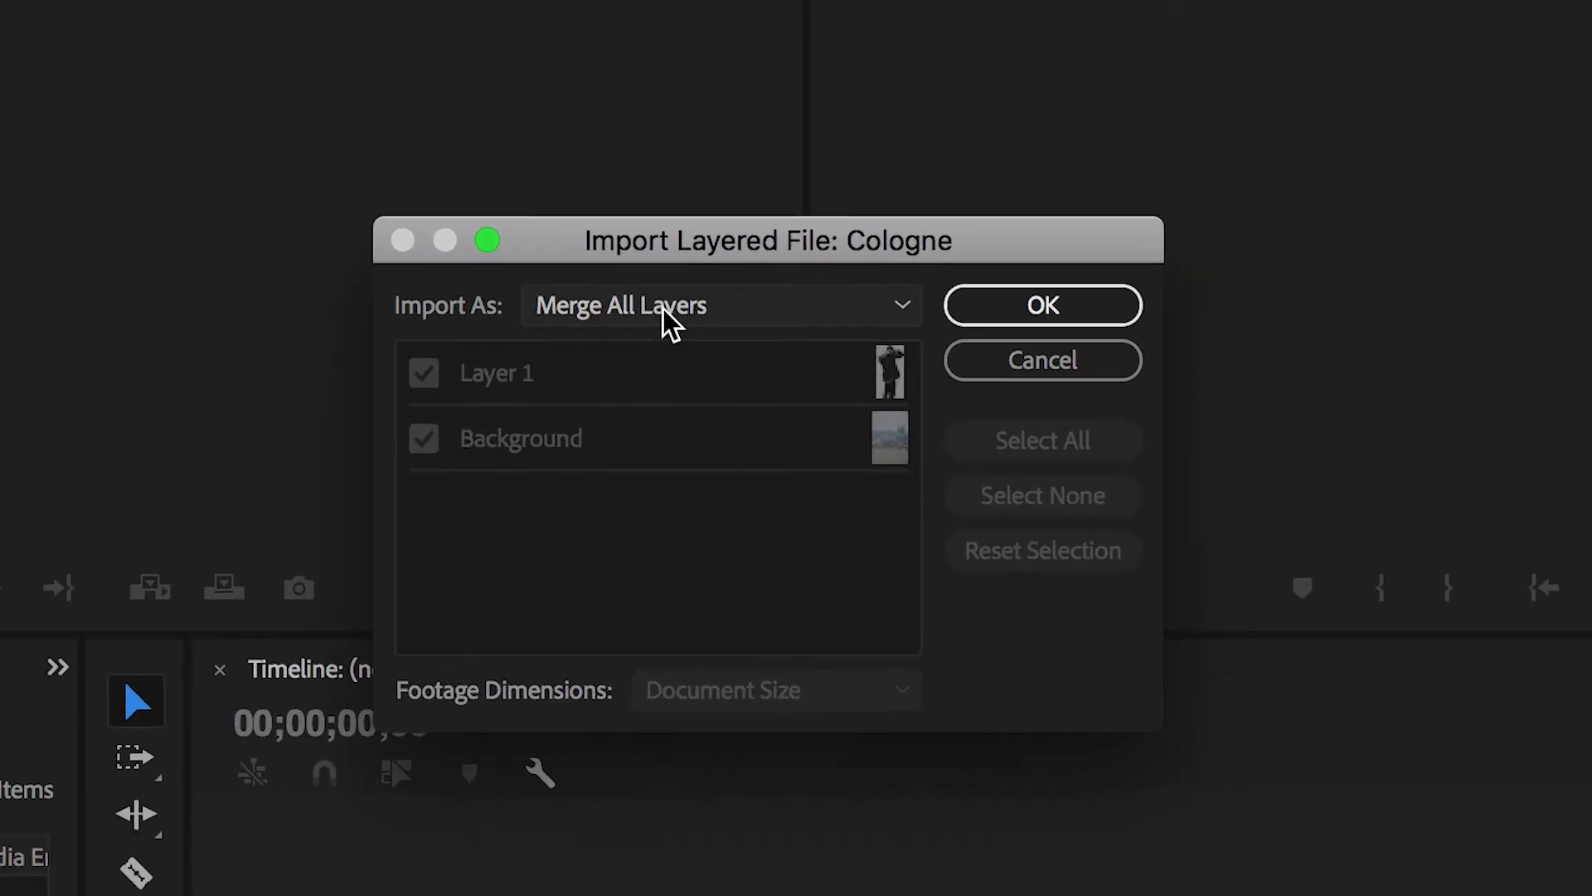
pyautogui.click(643, 327)
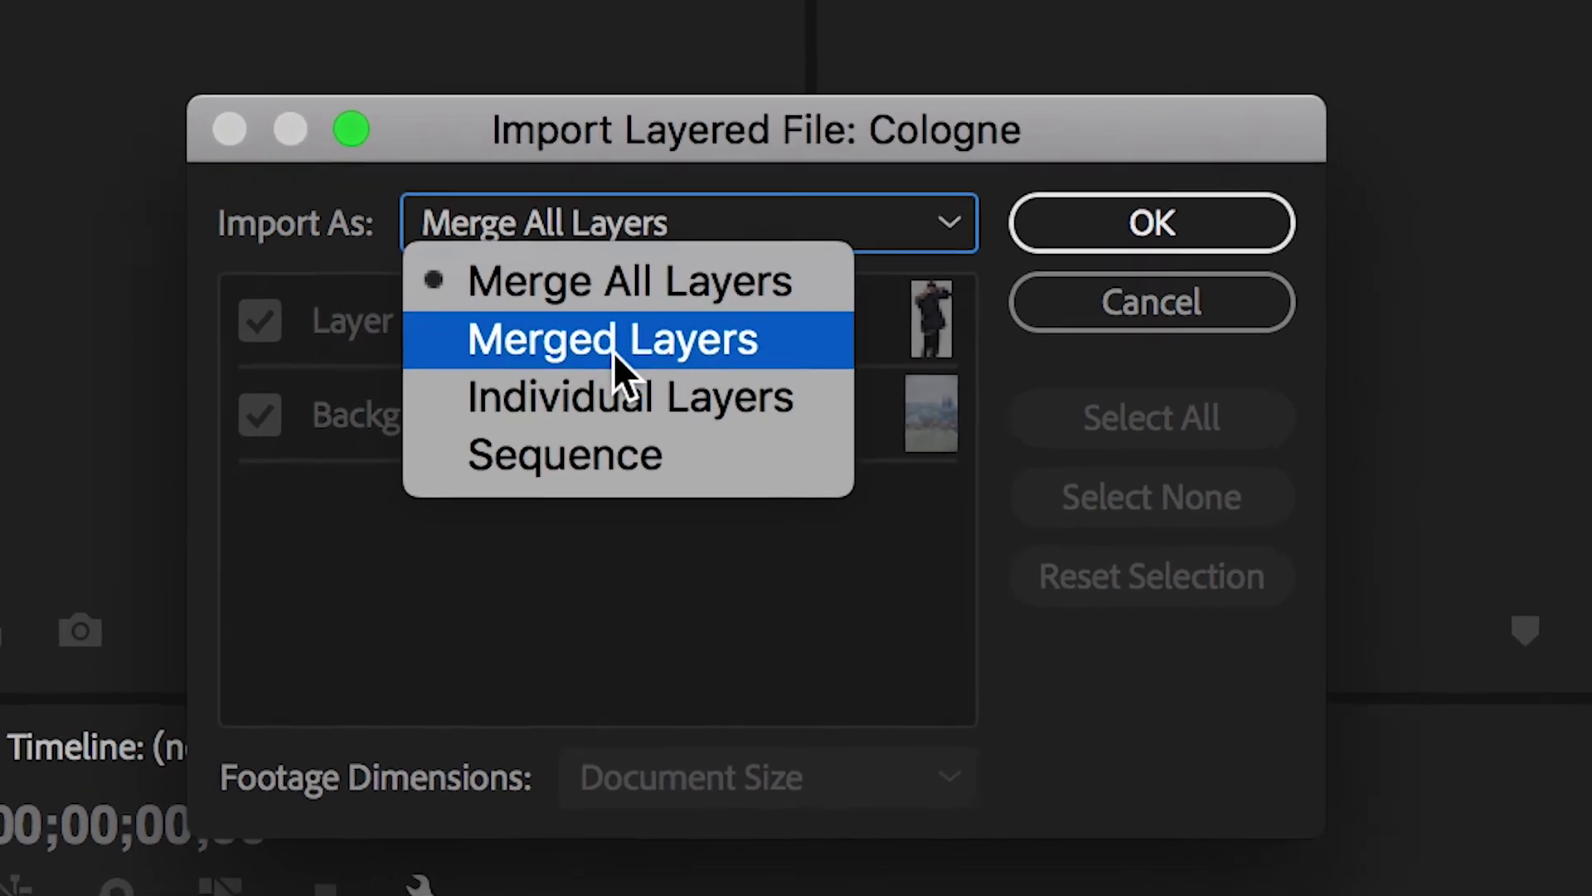
pyautogui.click(637, 404)
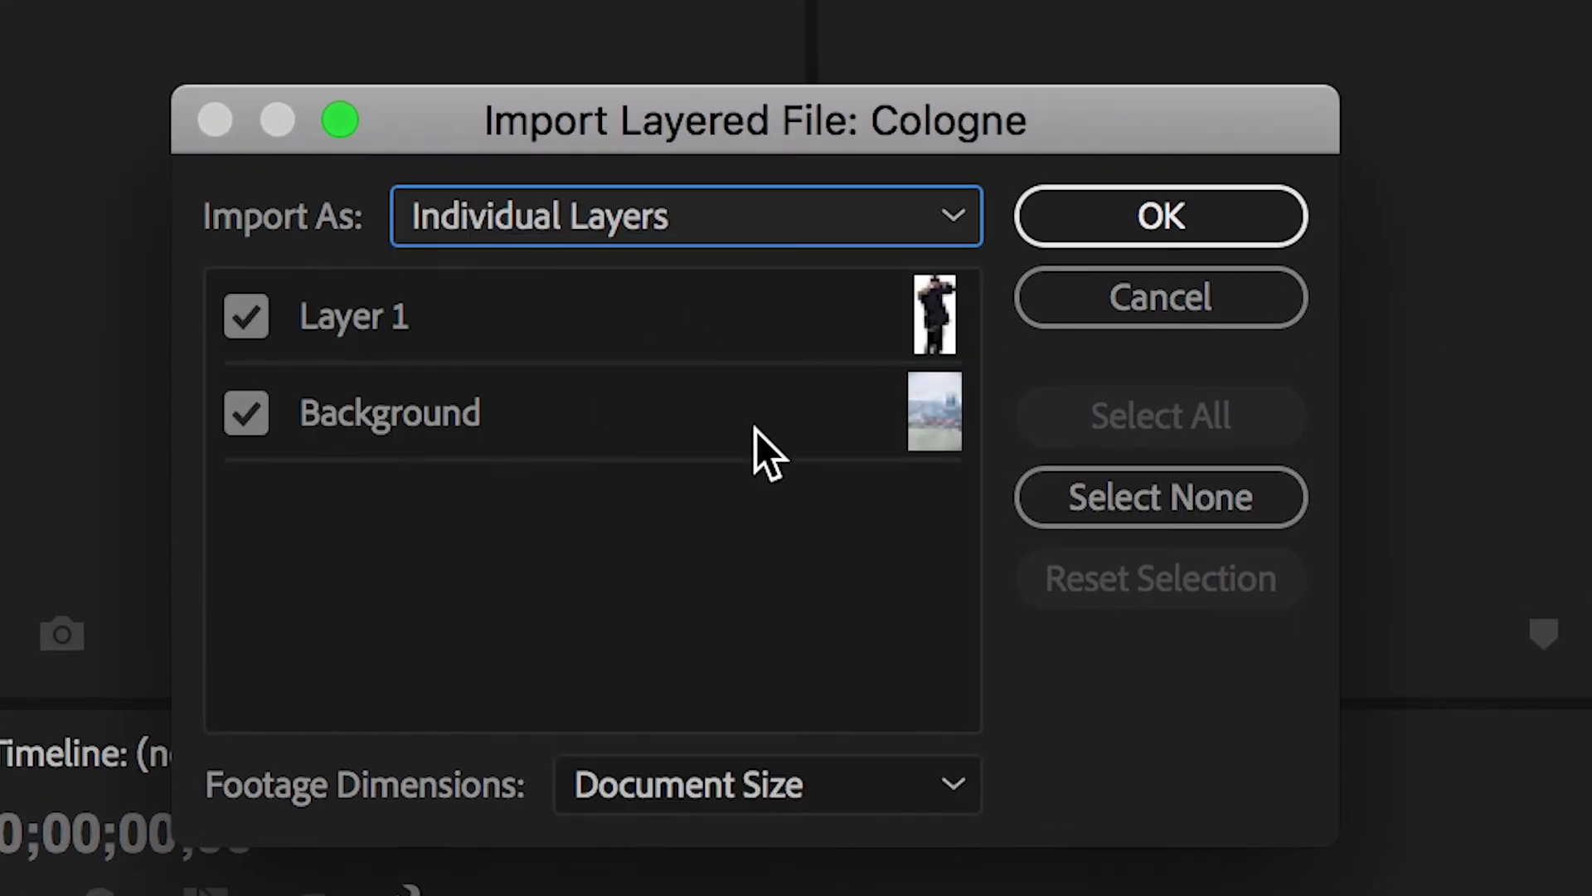
pyautogui.click(1045, 204)
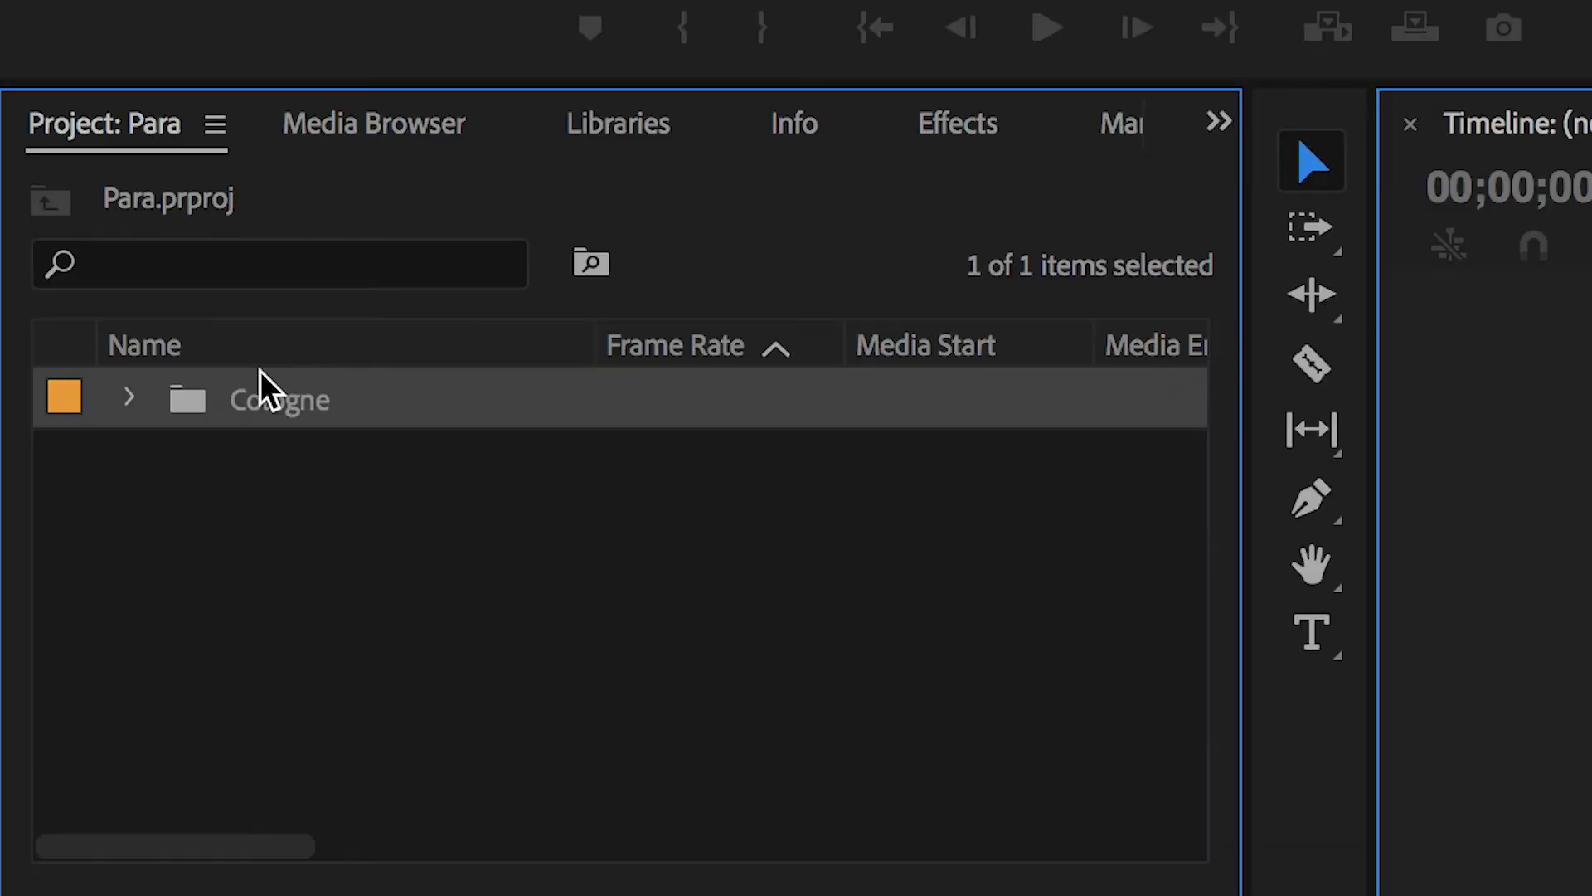
# Step: Create a new sequence from the Background and Layer 1 clips in the Cologne bin
pyautogui.click(126, 403)
pyautogui.moveTo(365, 622); pyautogui.dragTo(305, 477)
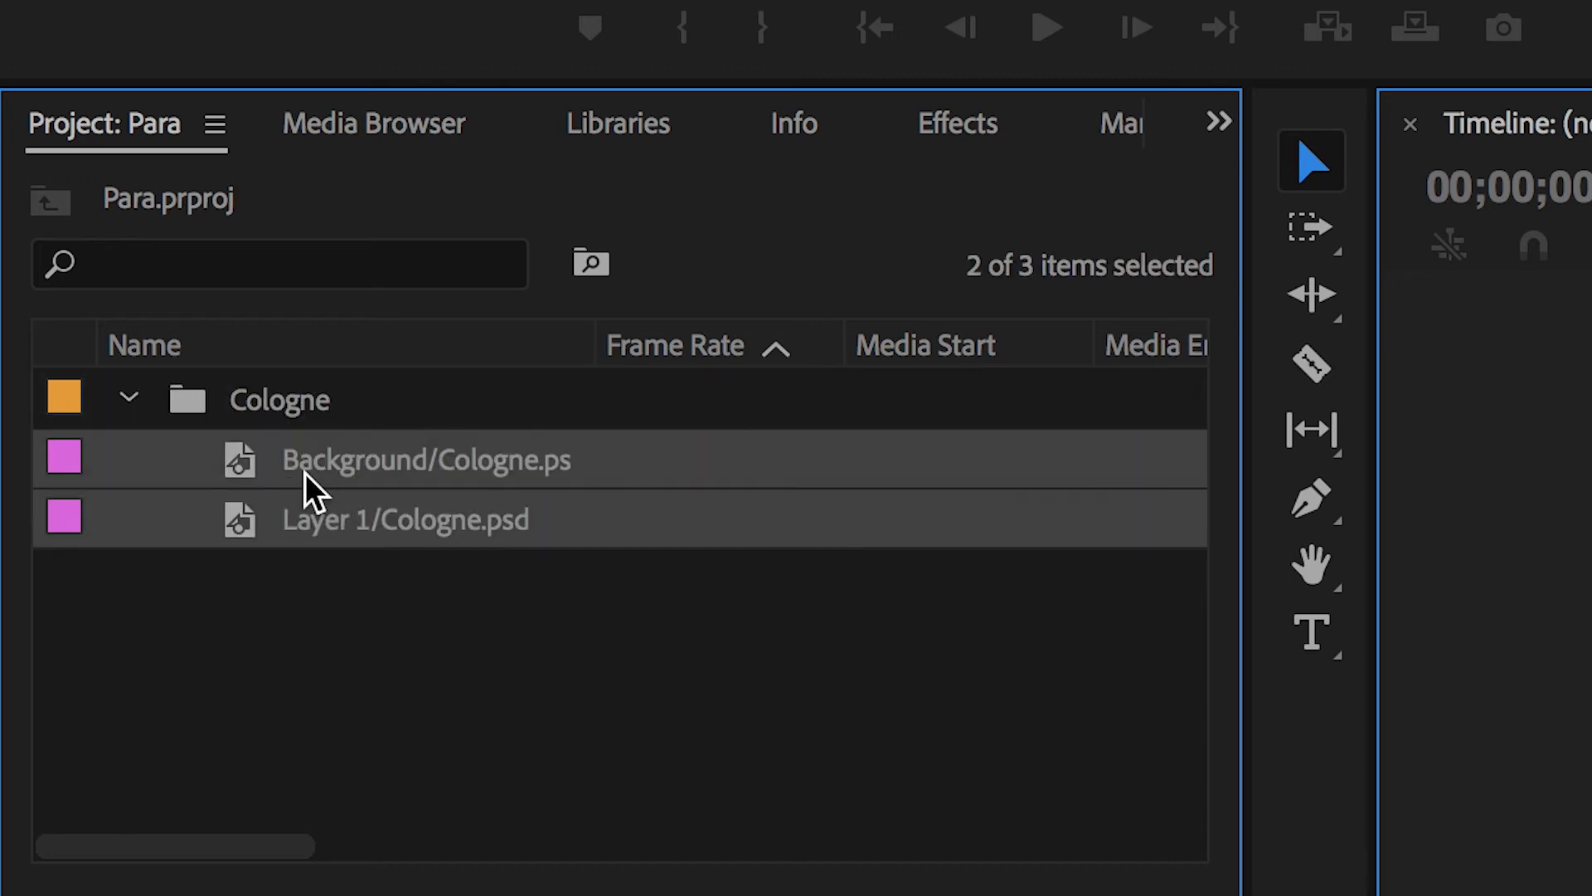
pyautogui.rightClick(305, 473)
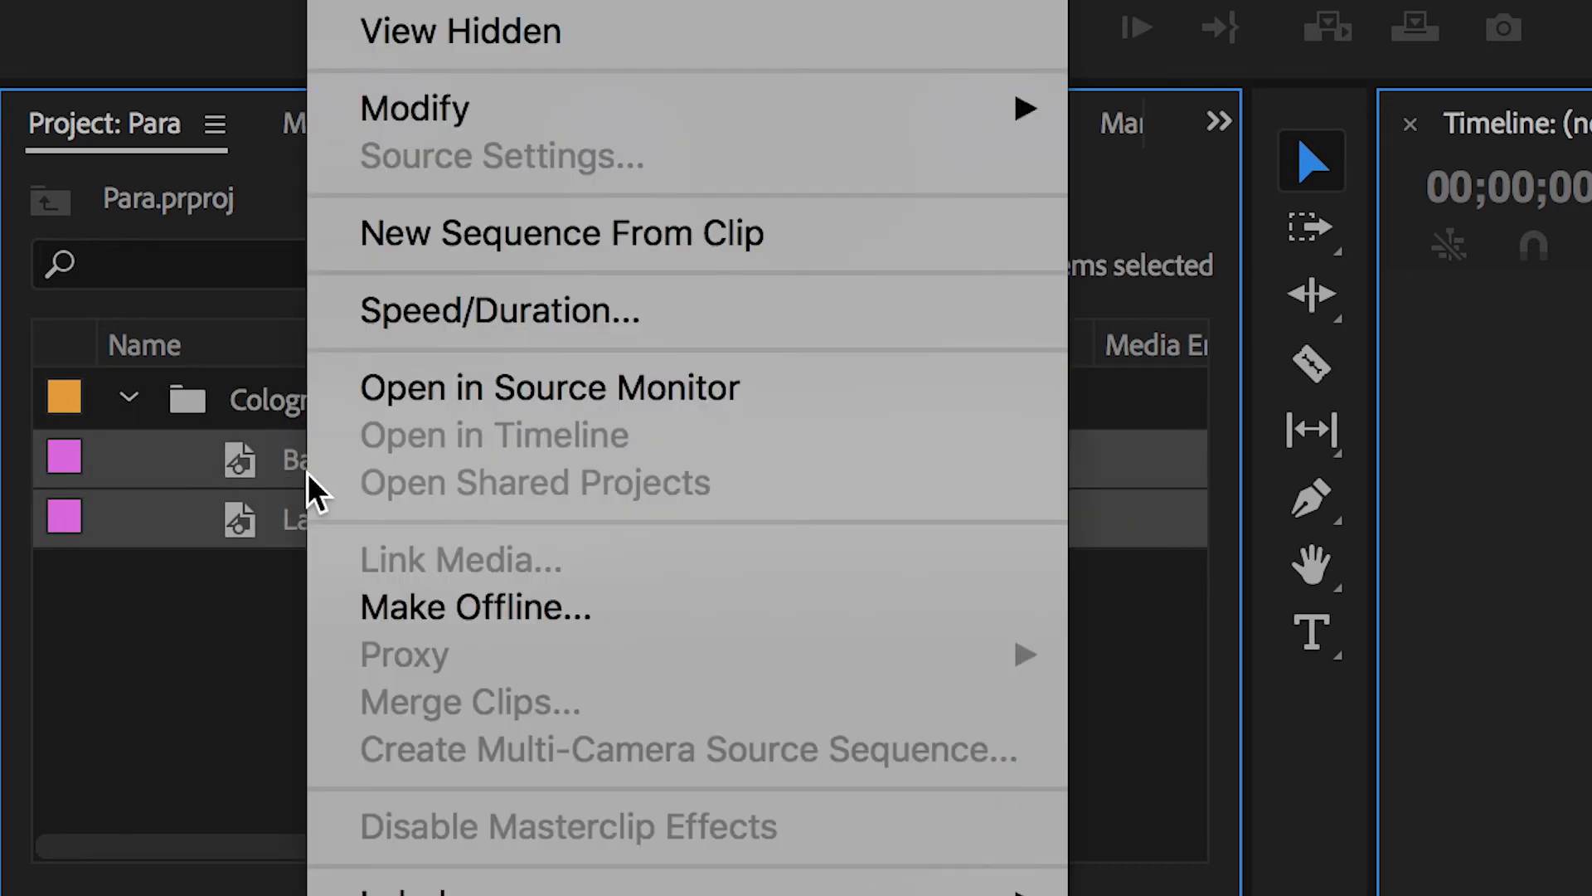
pyautogui.click(443, 235)
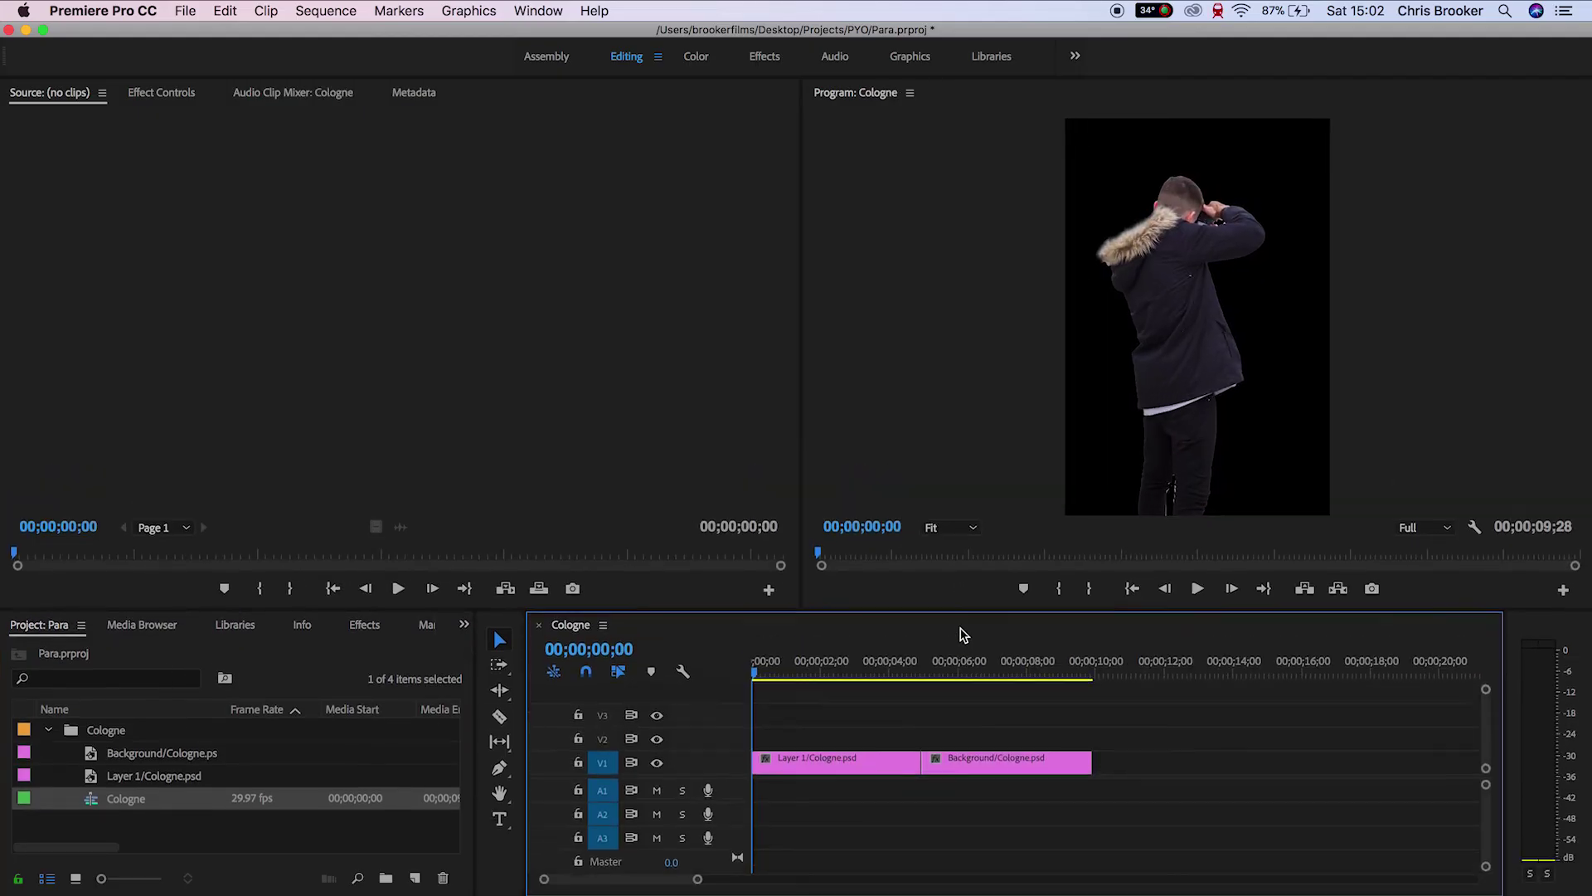
# Step: Rearrange the workspace so the Program monitor fills the full height beside a widened timeline
pyautogui.moveTo(960, 611); pyautogui.dragTo(960, 628)
pyautogui.click(928, 123)
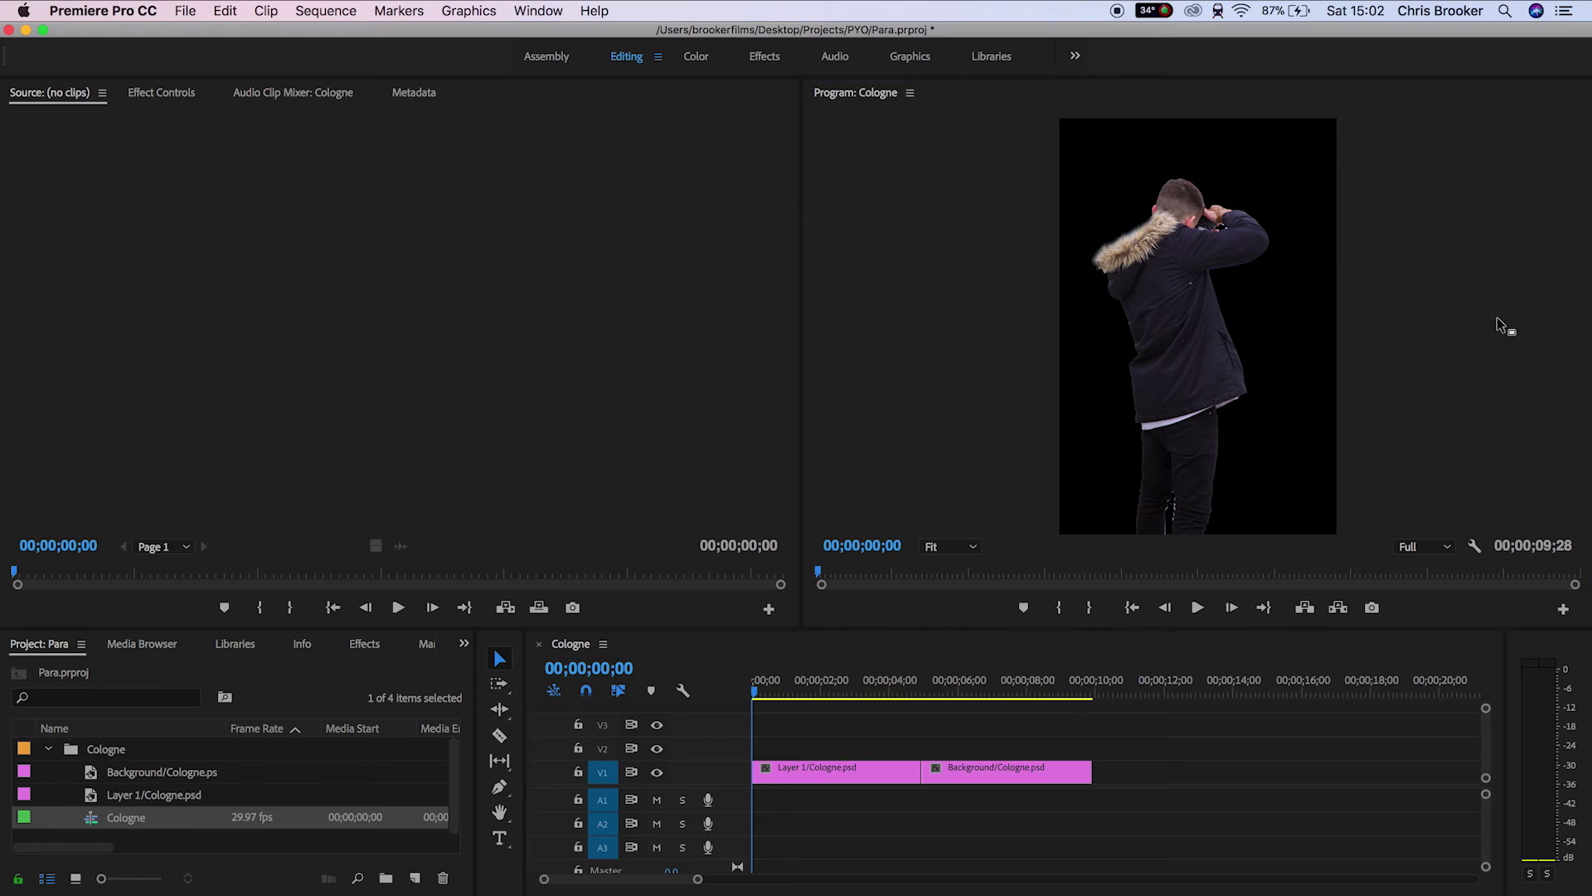
pyautogui.moveTo(1575, 329); pyautogui.dragTo(1588, 330)
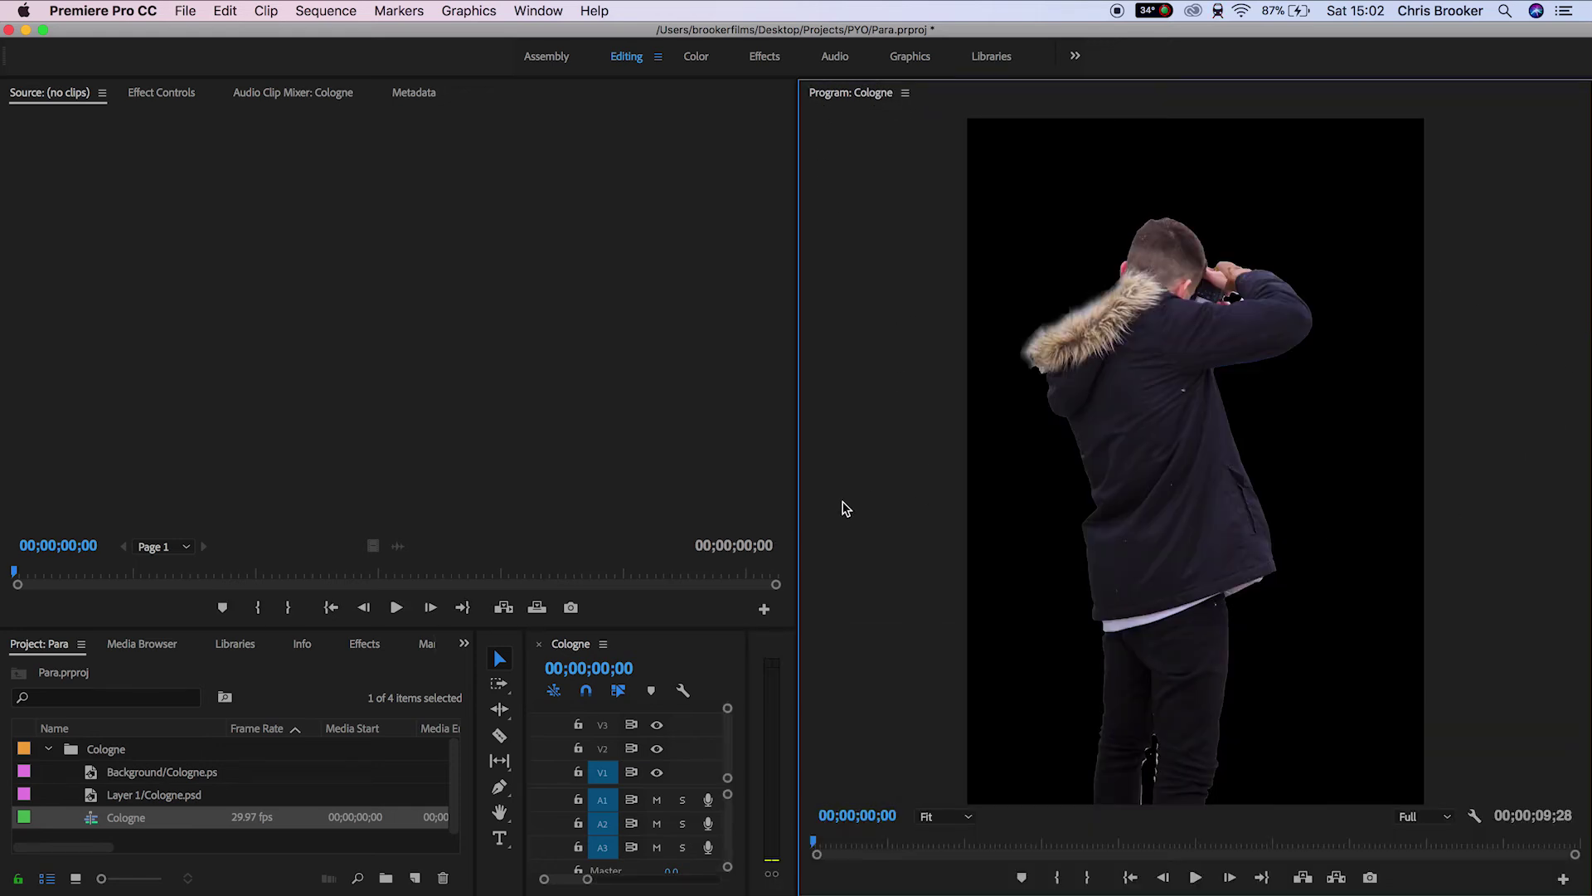
pyautogui.moveTo(795, 476); pyautogui.dragTo(1108, 523)
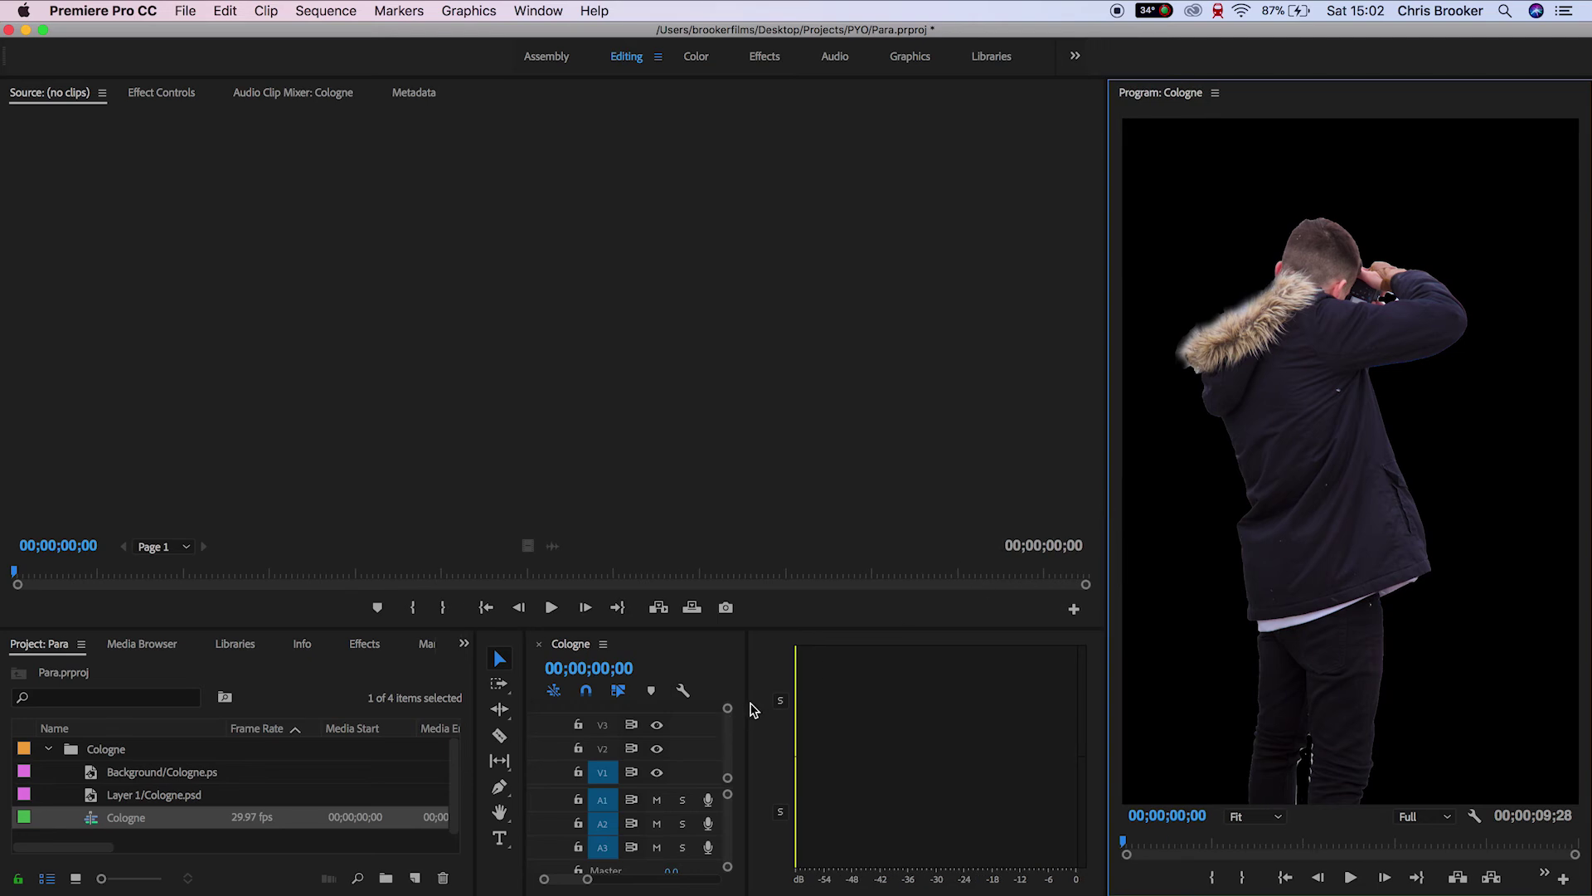
pyautogui.moveTo(749, 707); pyautogui.dragTo(1066, 706)
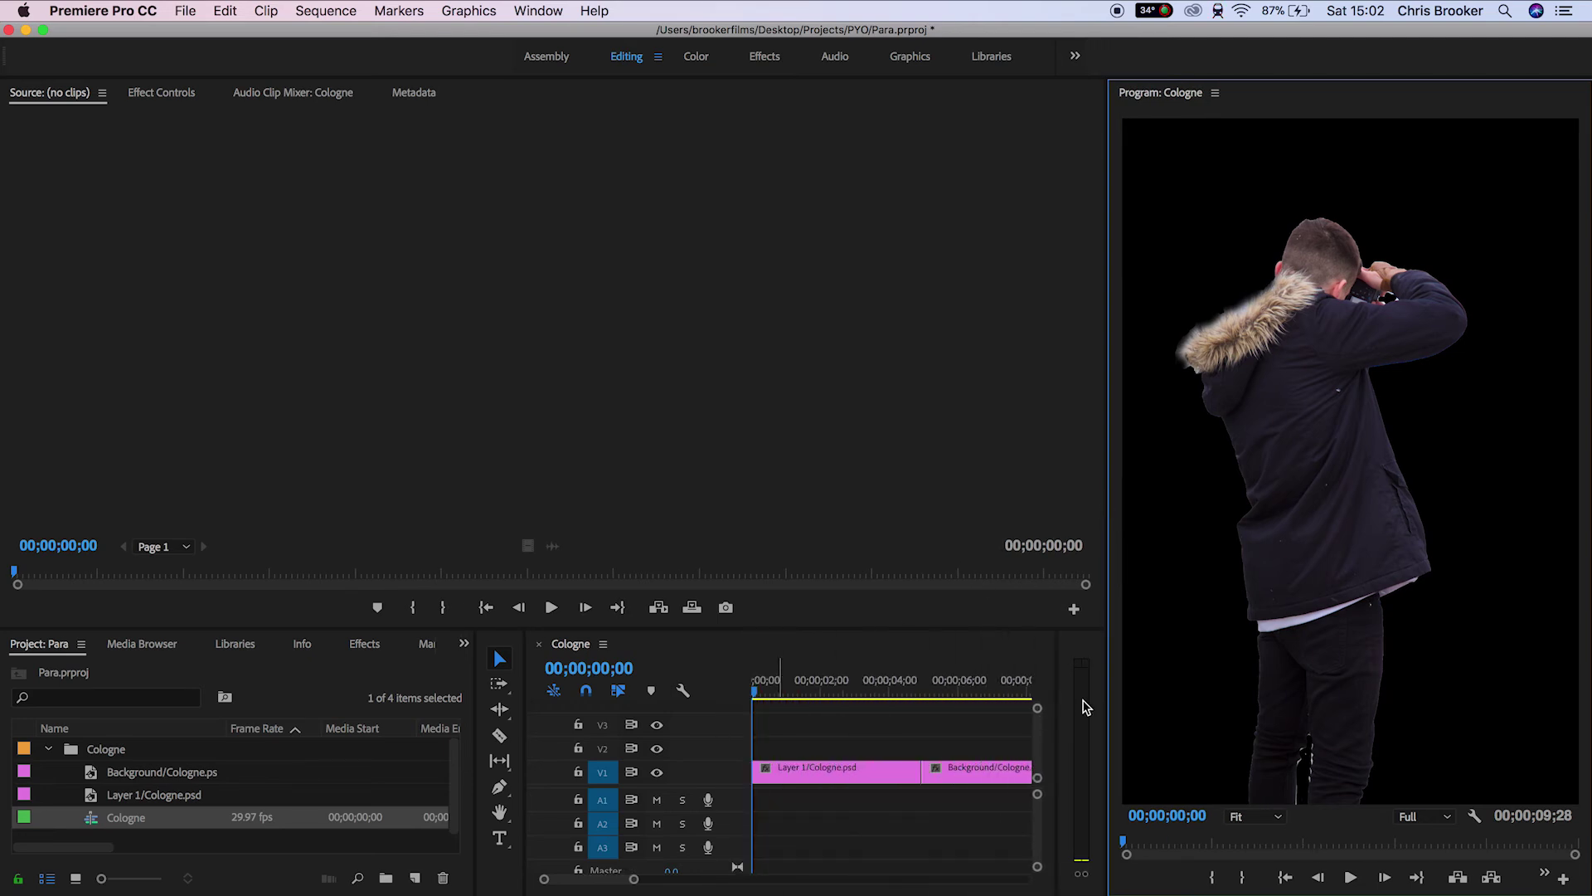
# Step: Stack Layer 1 on V2 above Background on V1, both starting at 00;00;00;00, and check the overlap by toggling V2
pyautogui.moveTo(826, 773); pyautogui.dragTo(818, 749)
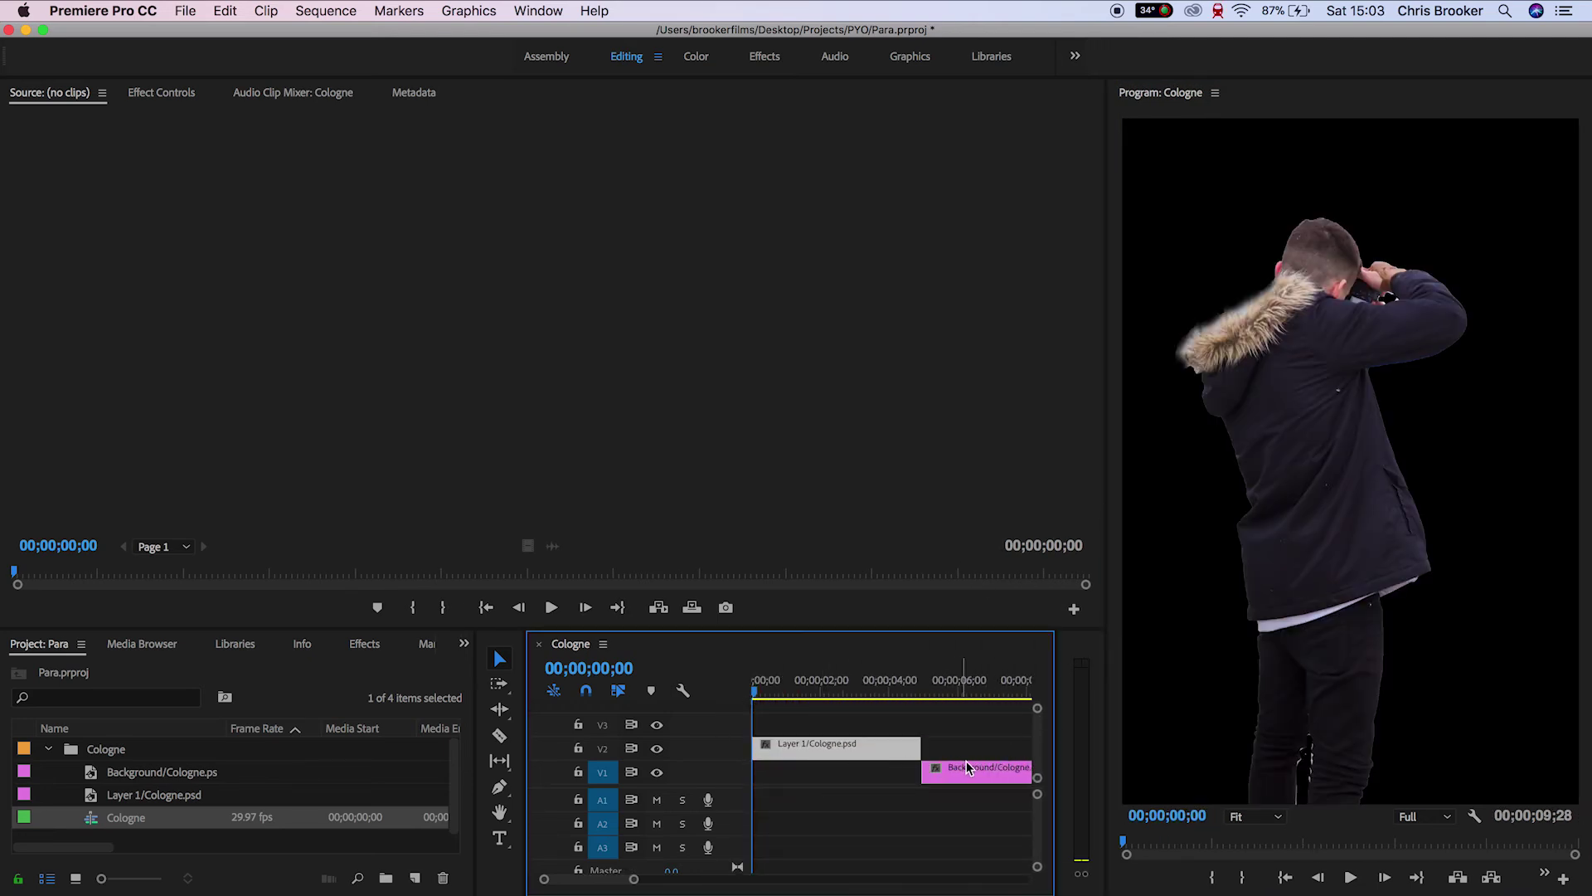
pyautogui.moveTo(962, 770); pyautogui.dragTo(884, 773)
pyautogui.moveTo(780, 775); pyautogui.dragTo(782, 774)
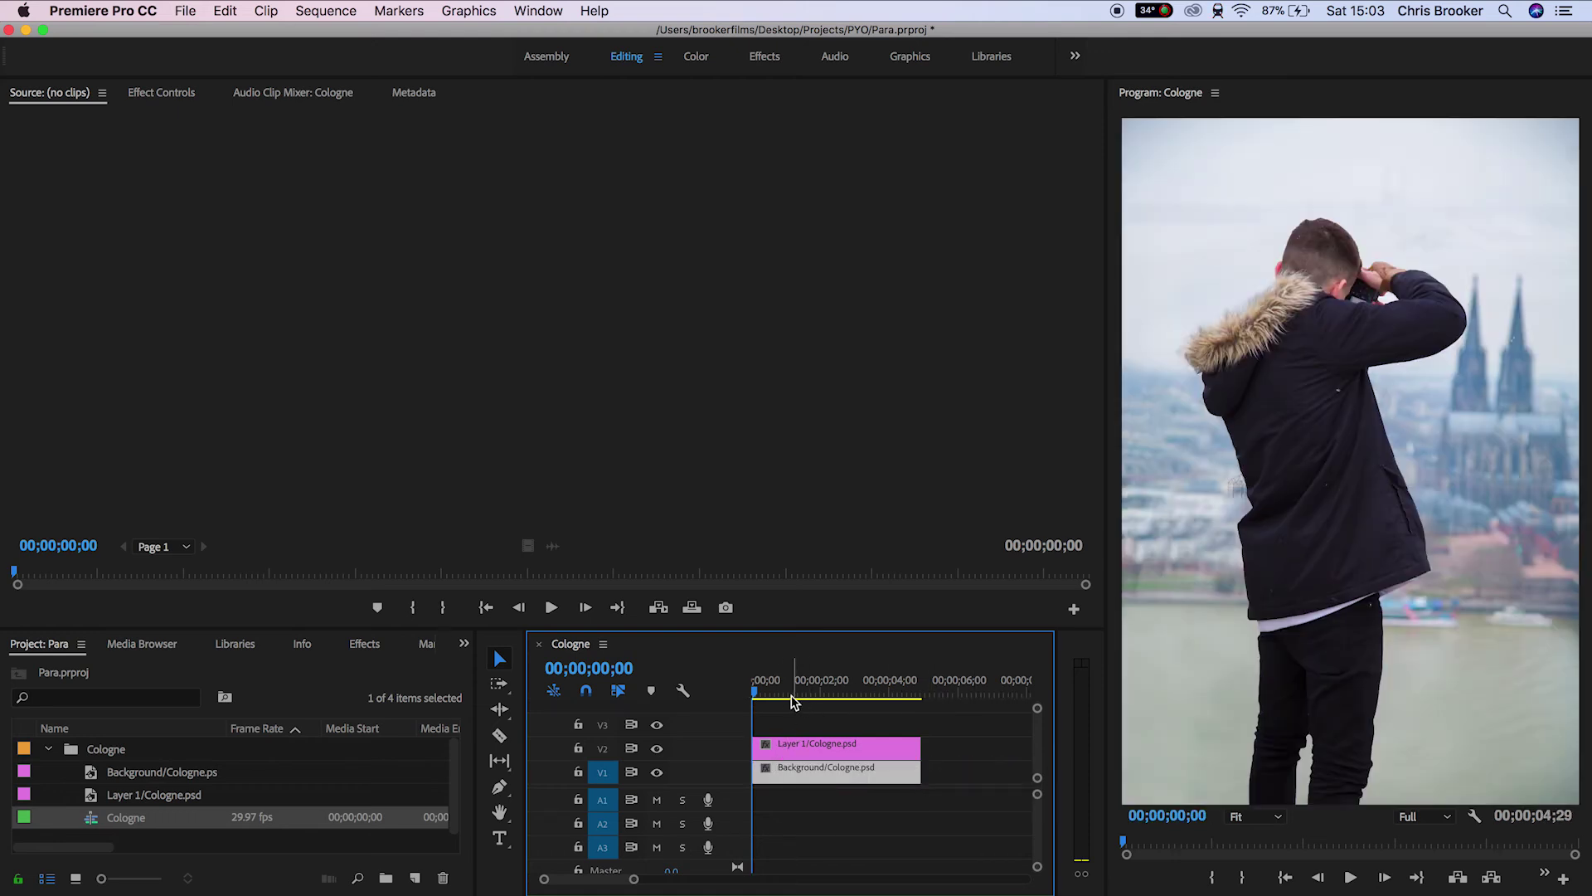
pyautogui.click(658, 749)
pyautogui.click(658, 749)
pyautogui.click(657, 749)
pyautogui.click(657, 749)
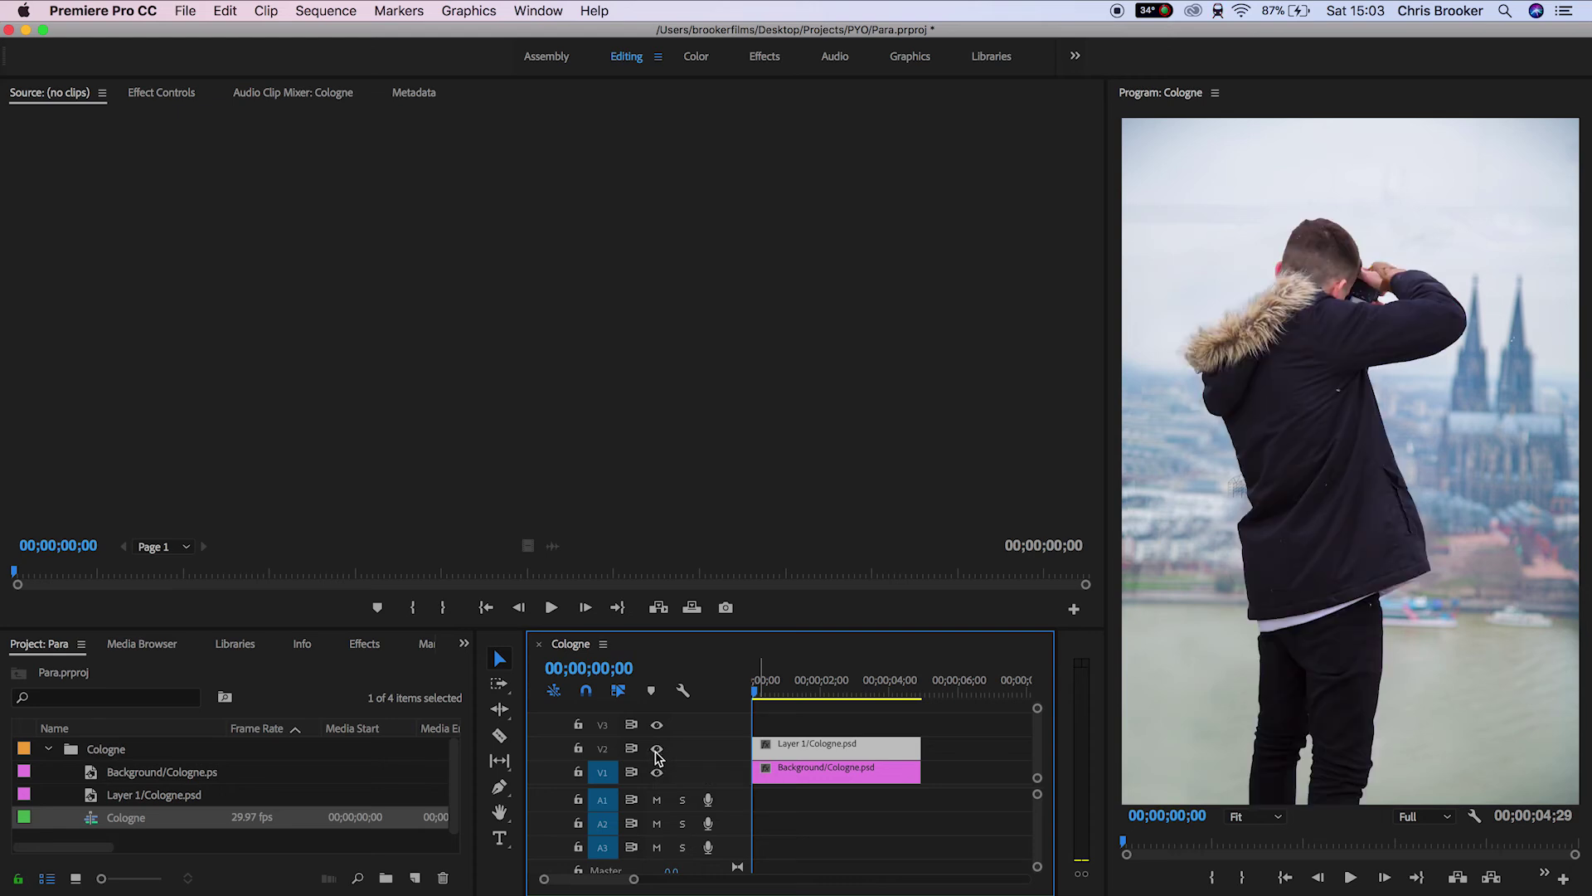
# Step: Animate the Layer 1 clip's Scale from 100 at its start to 116 at its end with keyframes
pyautogui.click(161, 92)
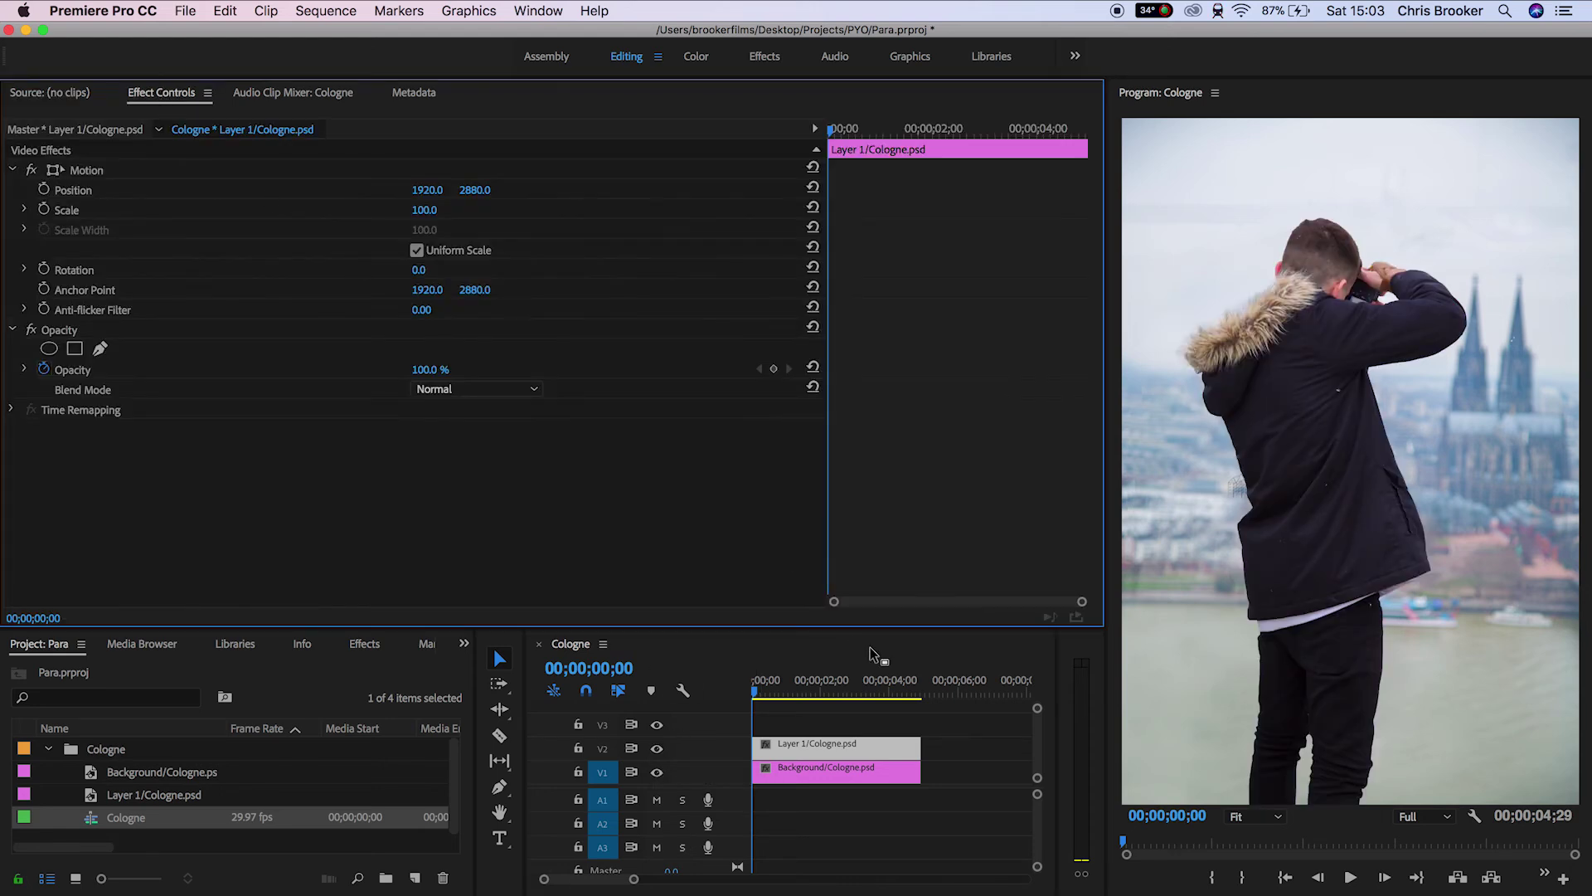
pyautogui.click(823, 740)
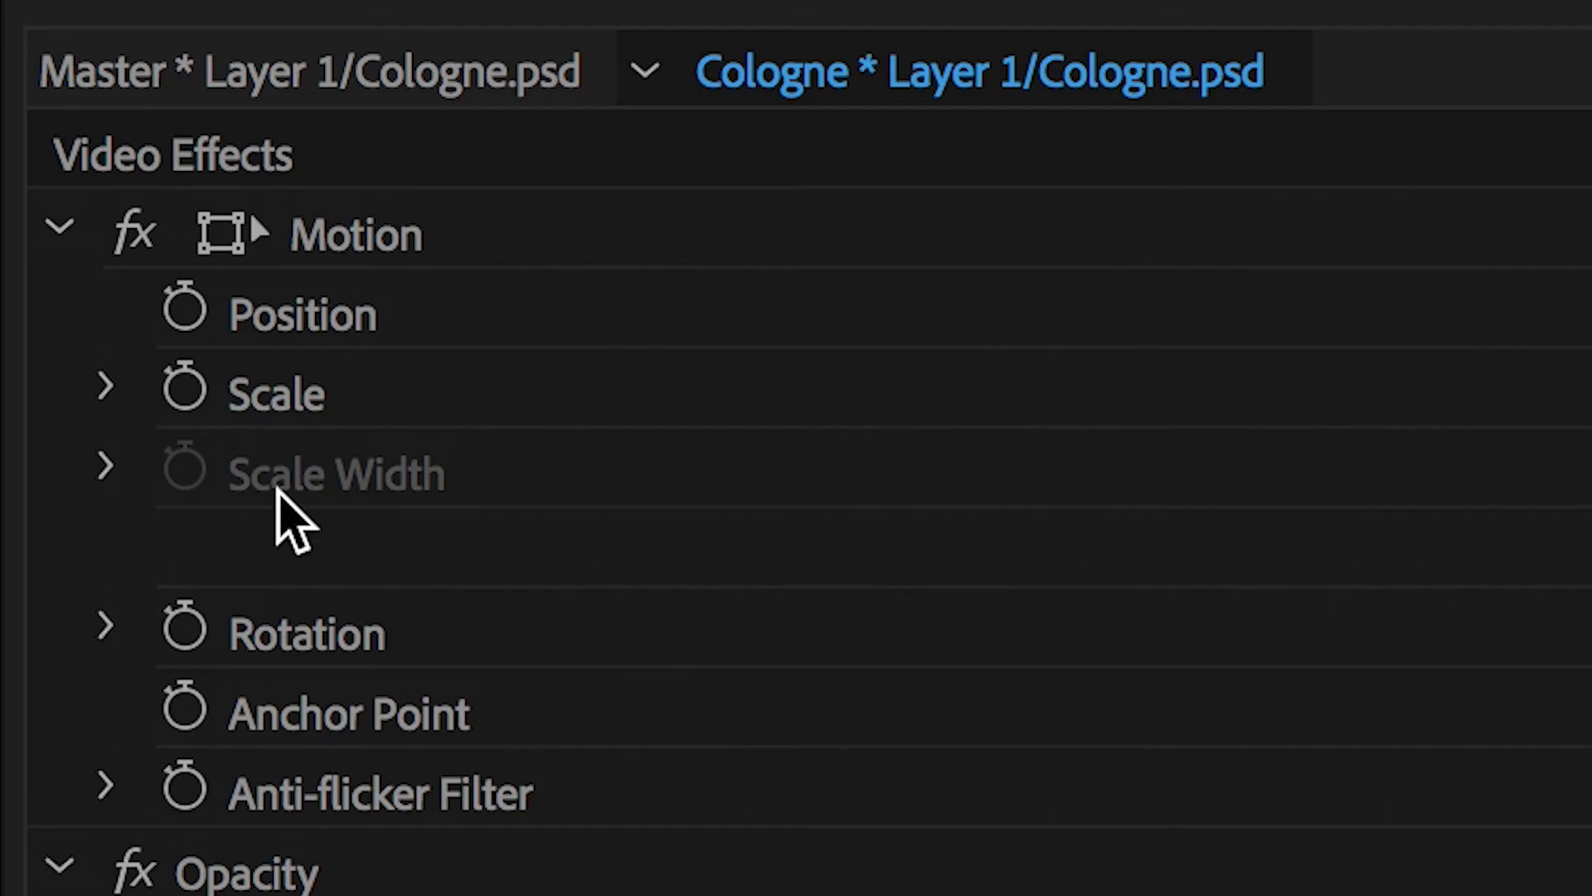
pyautogui.click(182, 388)
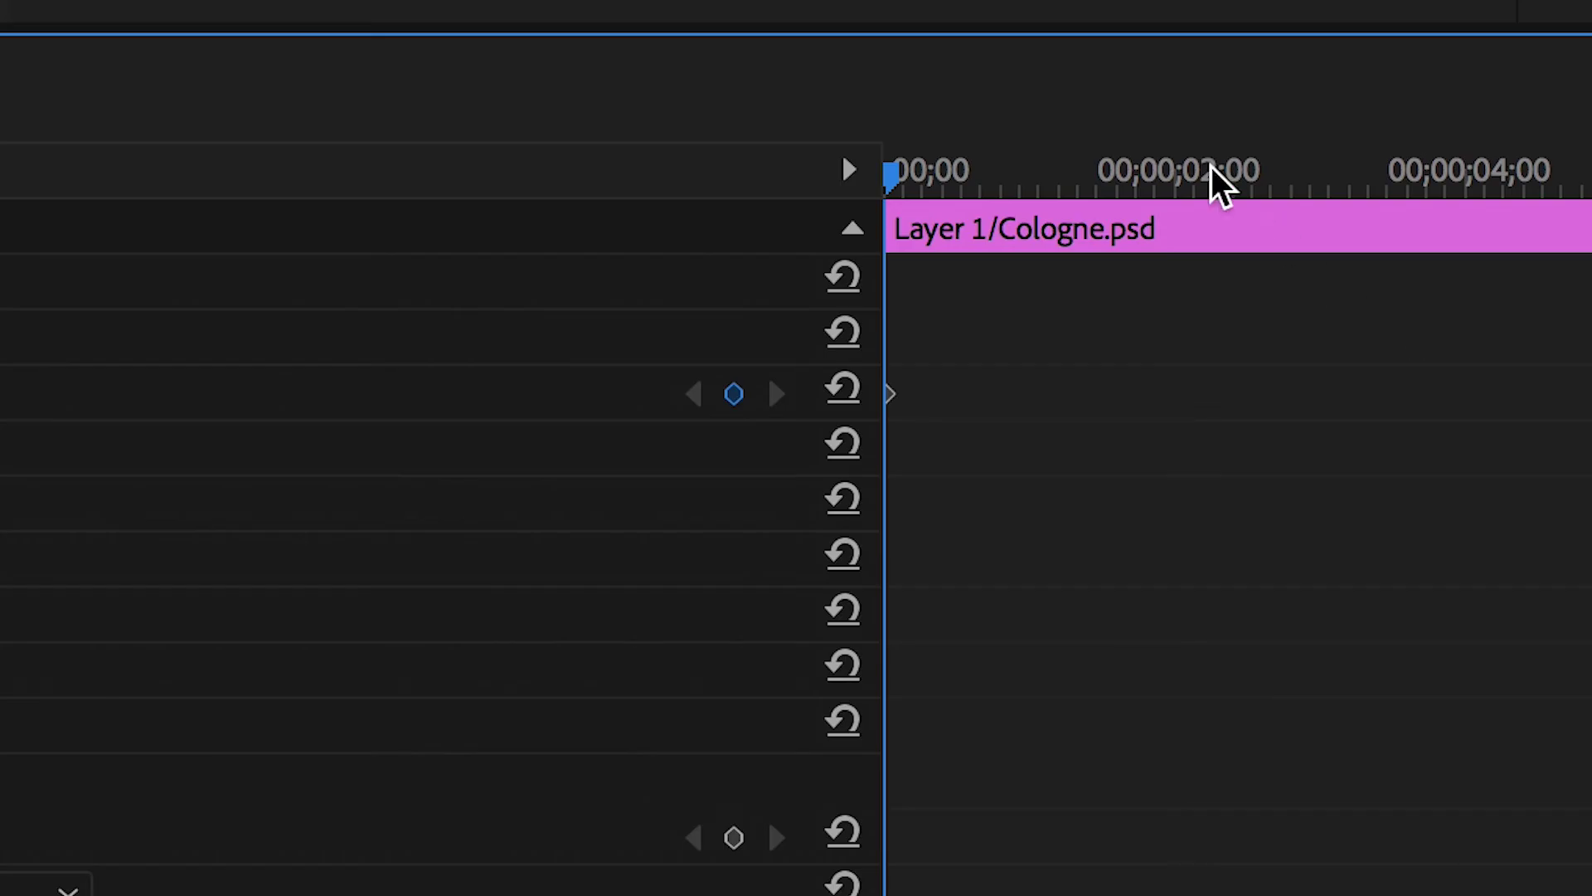
pyautogui.moveTo(1212, 170); pyautogui.dragTo(1484, 186)
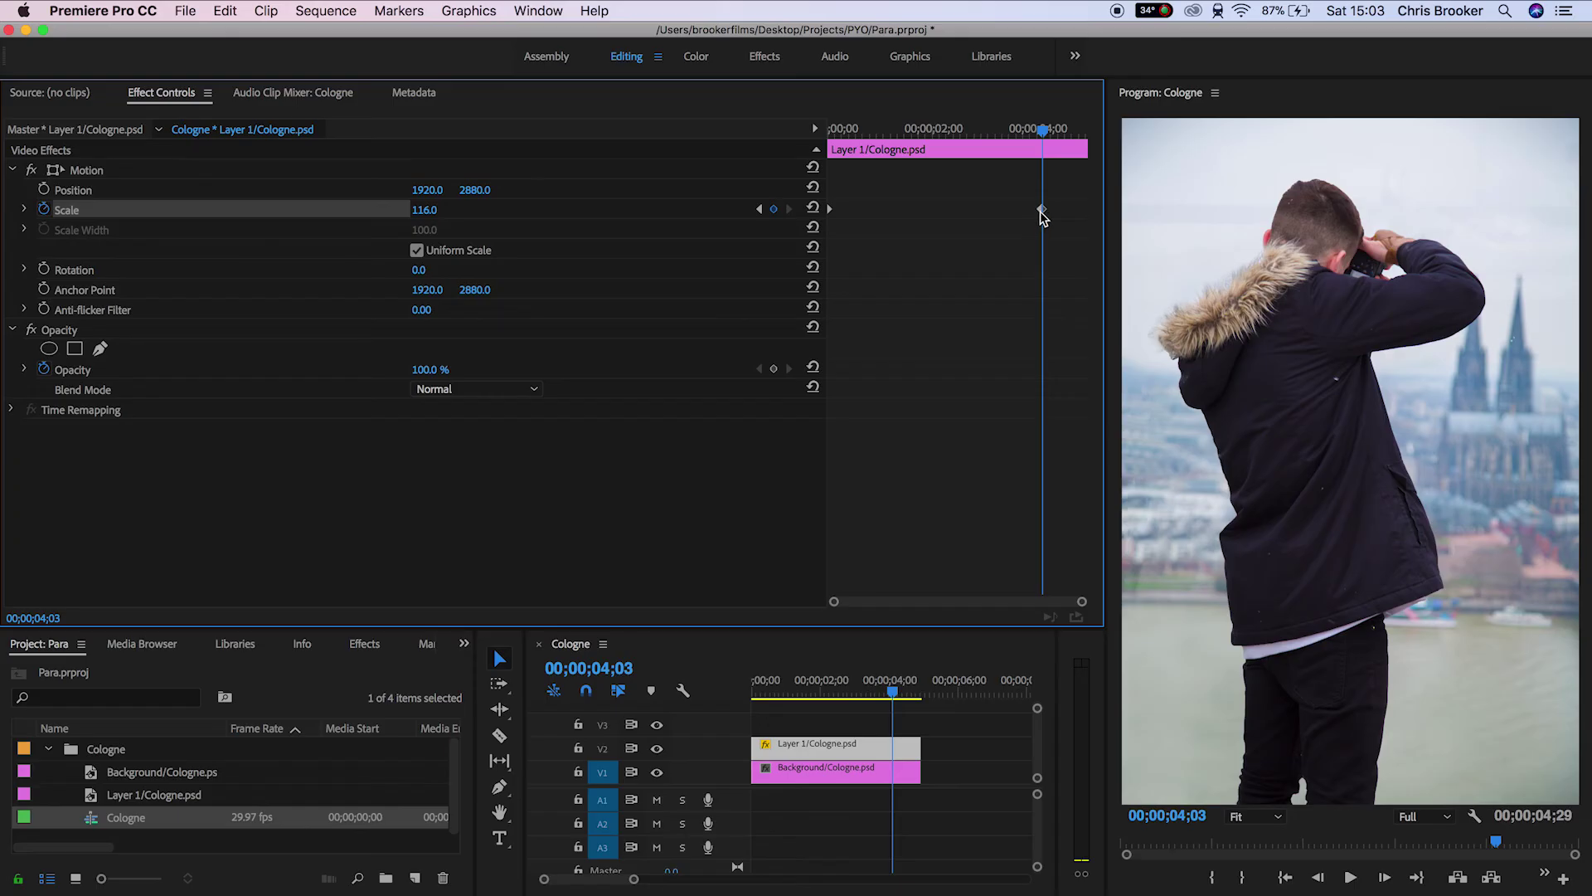
pyautogui.moveTo(1041, 211); pyautogui.dragTo(1086, 210)
# Step: Play and scrub through the sequence to check the zoom on Layer 1, ending at the first frame
pyautogui.moveTo(1041, 131); pyautogui.dragTo(828, 132)
pyautogui.press('space')
pyautogui.moveTo(941, 129); pyautogui.dragTo(1076, 137)
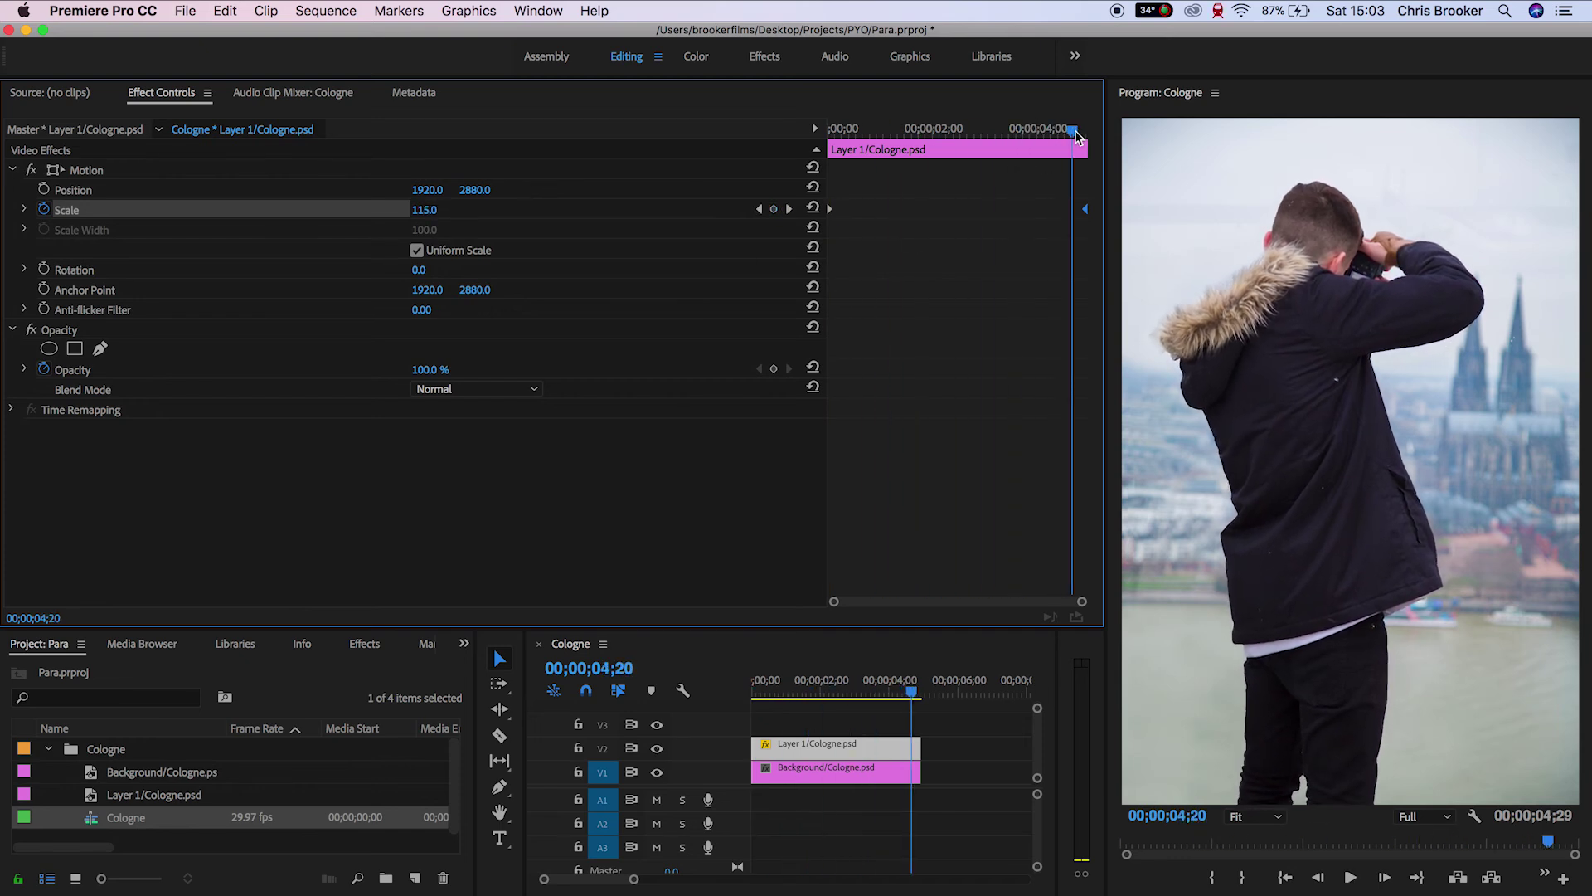
pyautogui.moveTo(917, 126); pyautogui.dragTo(703, 150)
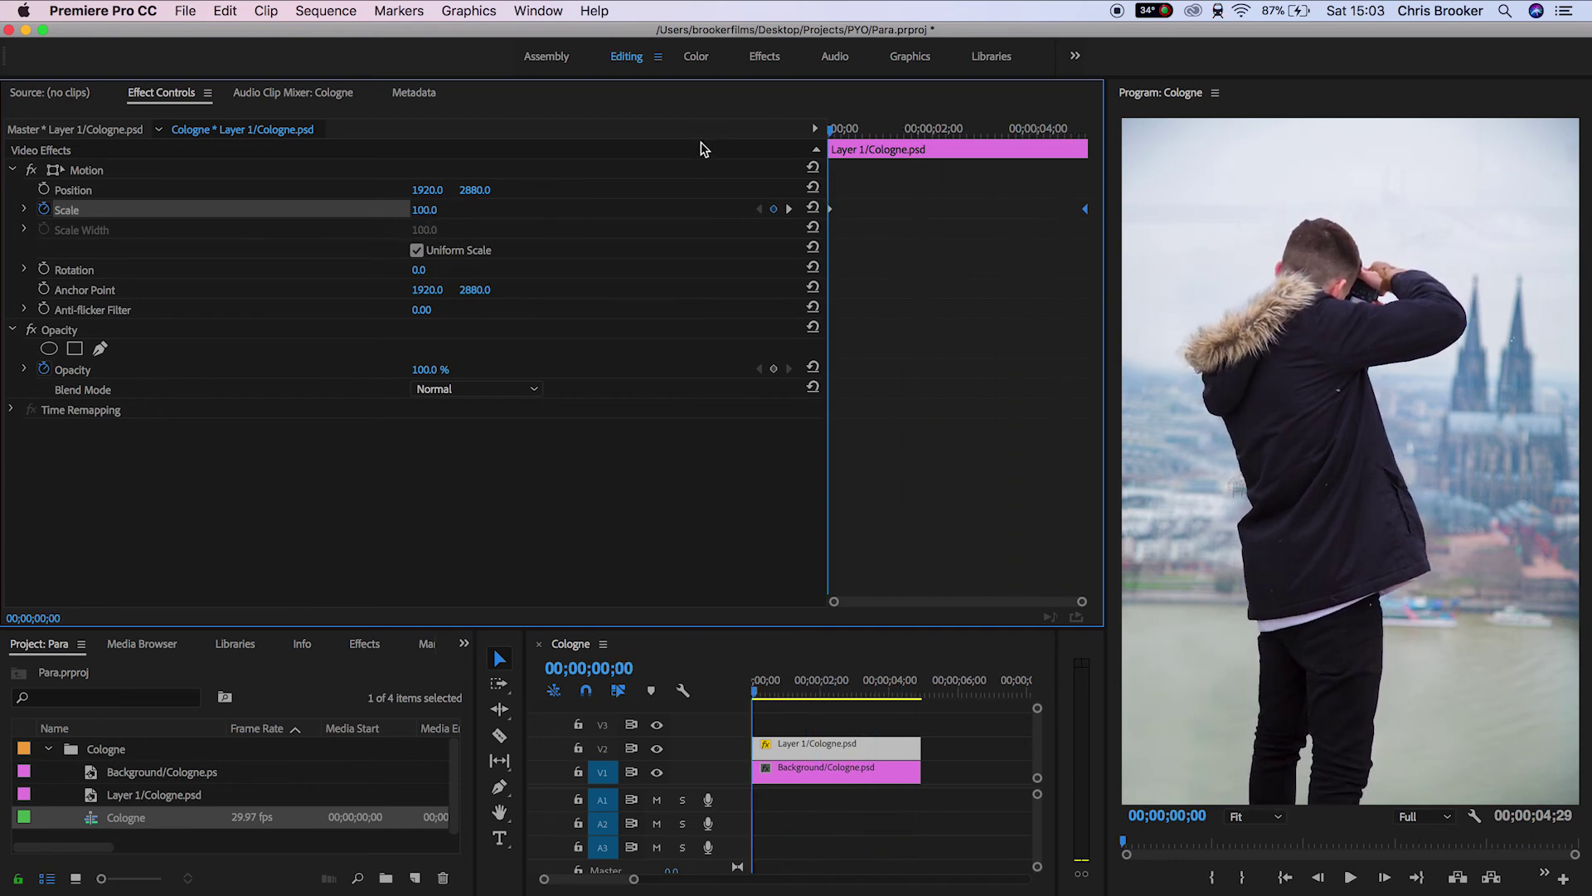
# Step: Animate the Background clip's Scale from 116 at its start to 100 at its end with keyframes, and play the sequence to check the parallax
pyautogui.click(844, 771)
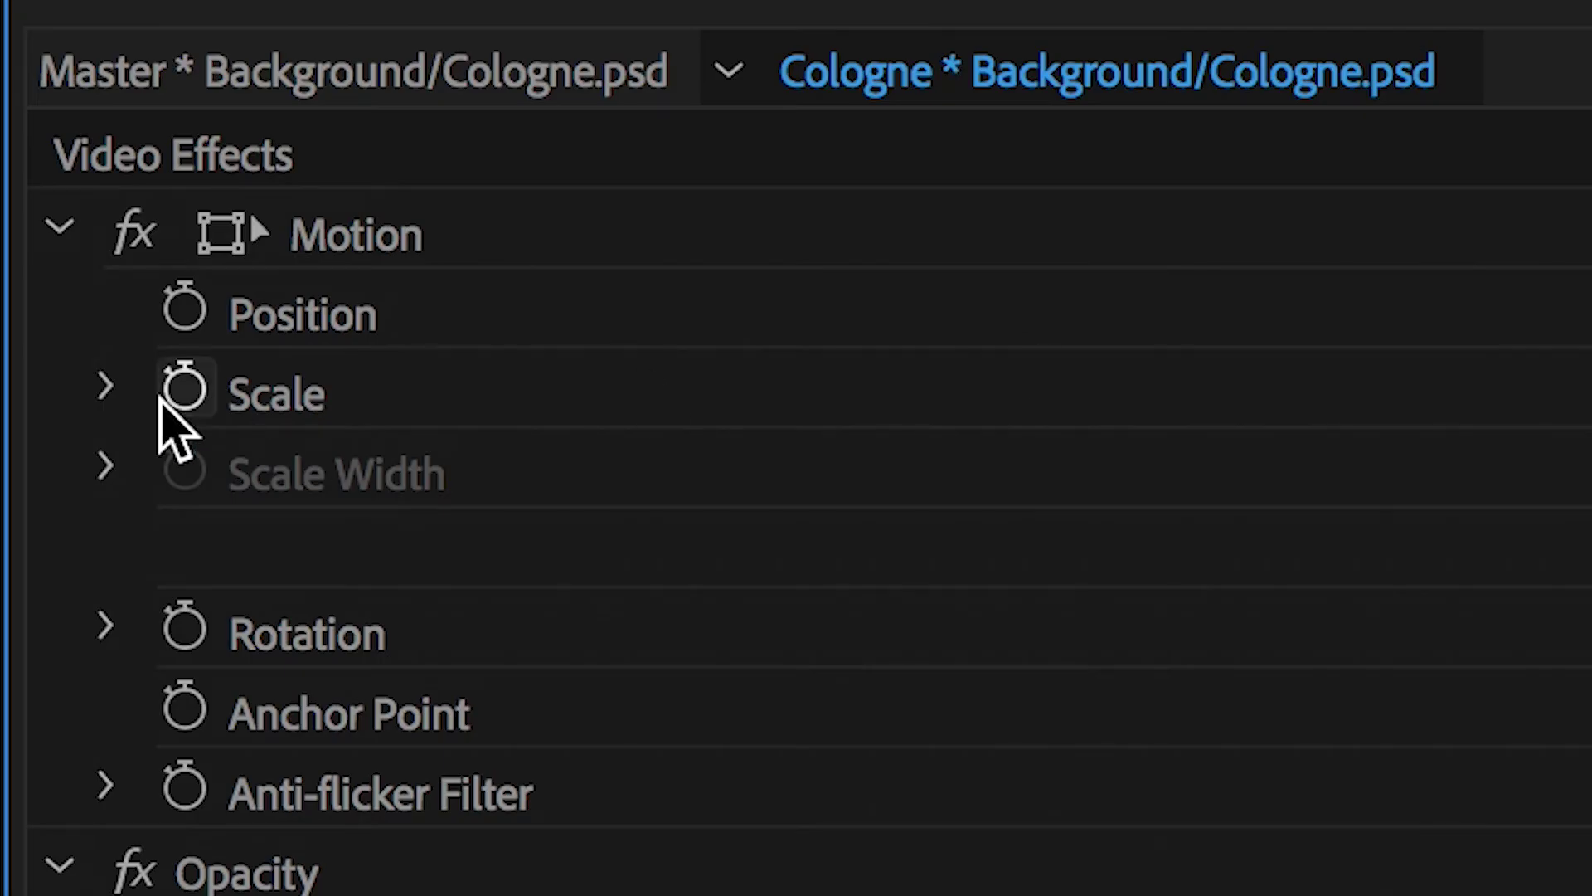
pyautogui.click(44, 209)
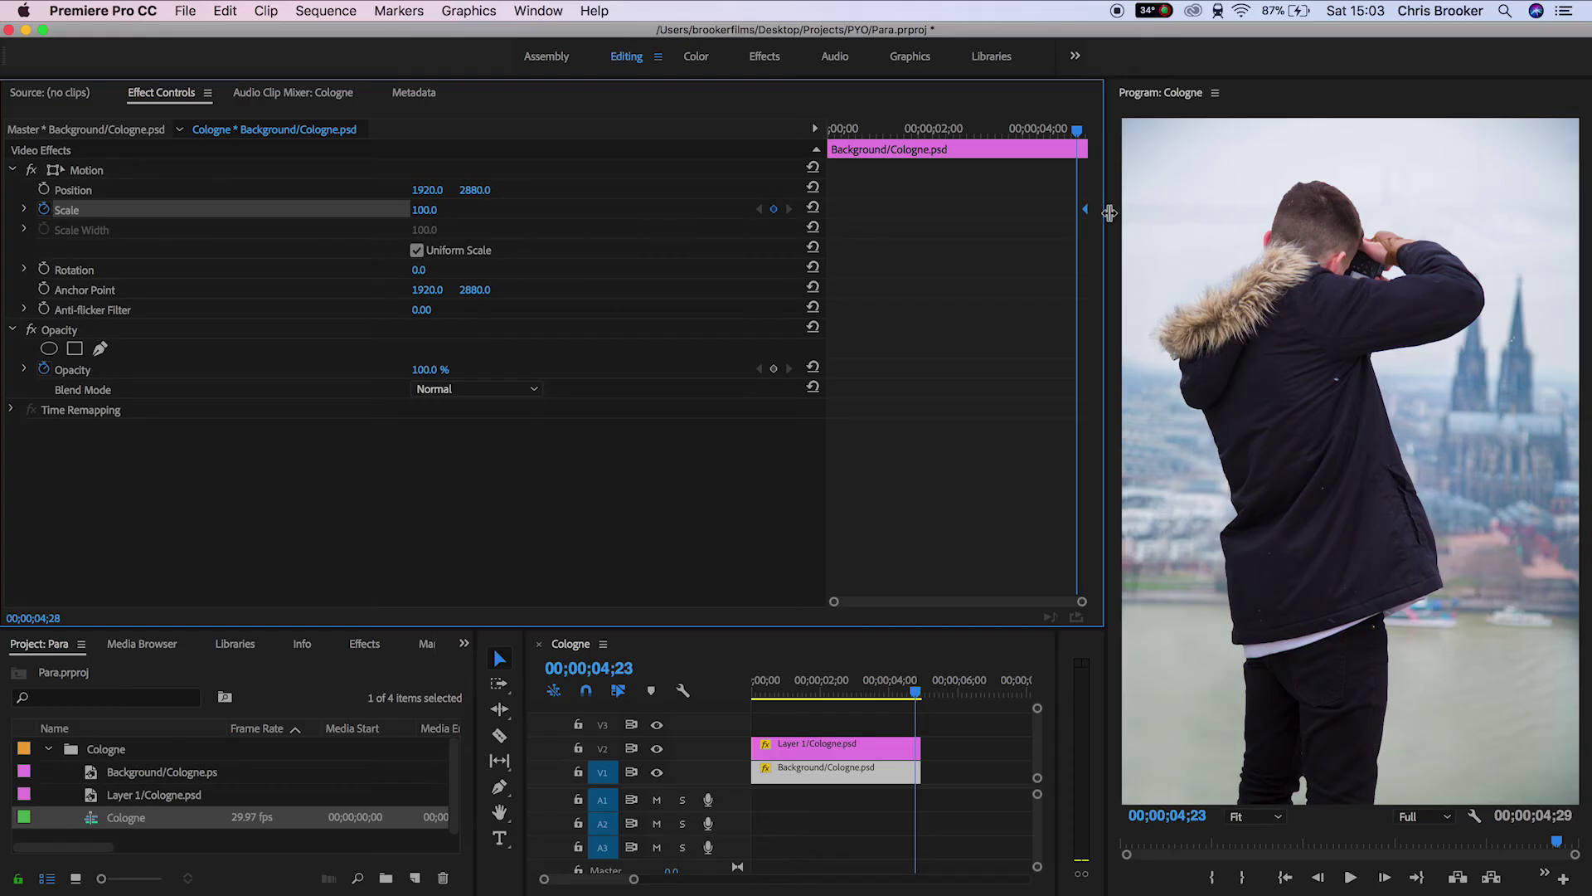
pyautogui.moveTo(1044, 133); pyautogui.dragTo(742, 172)
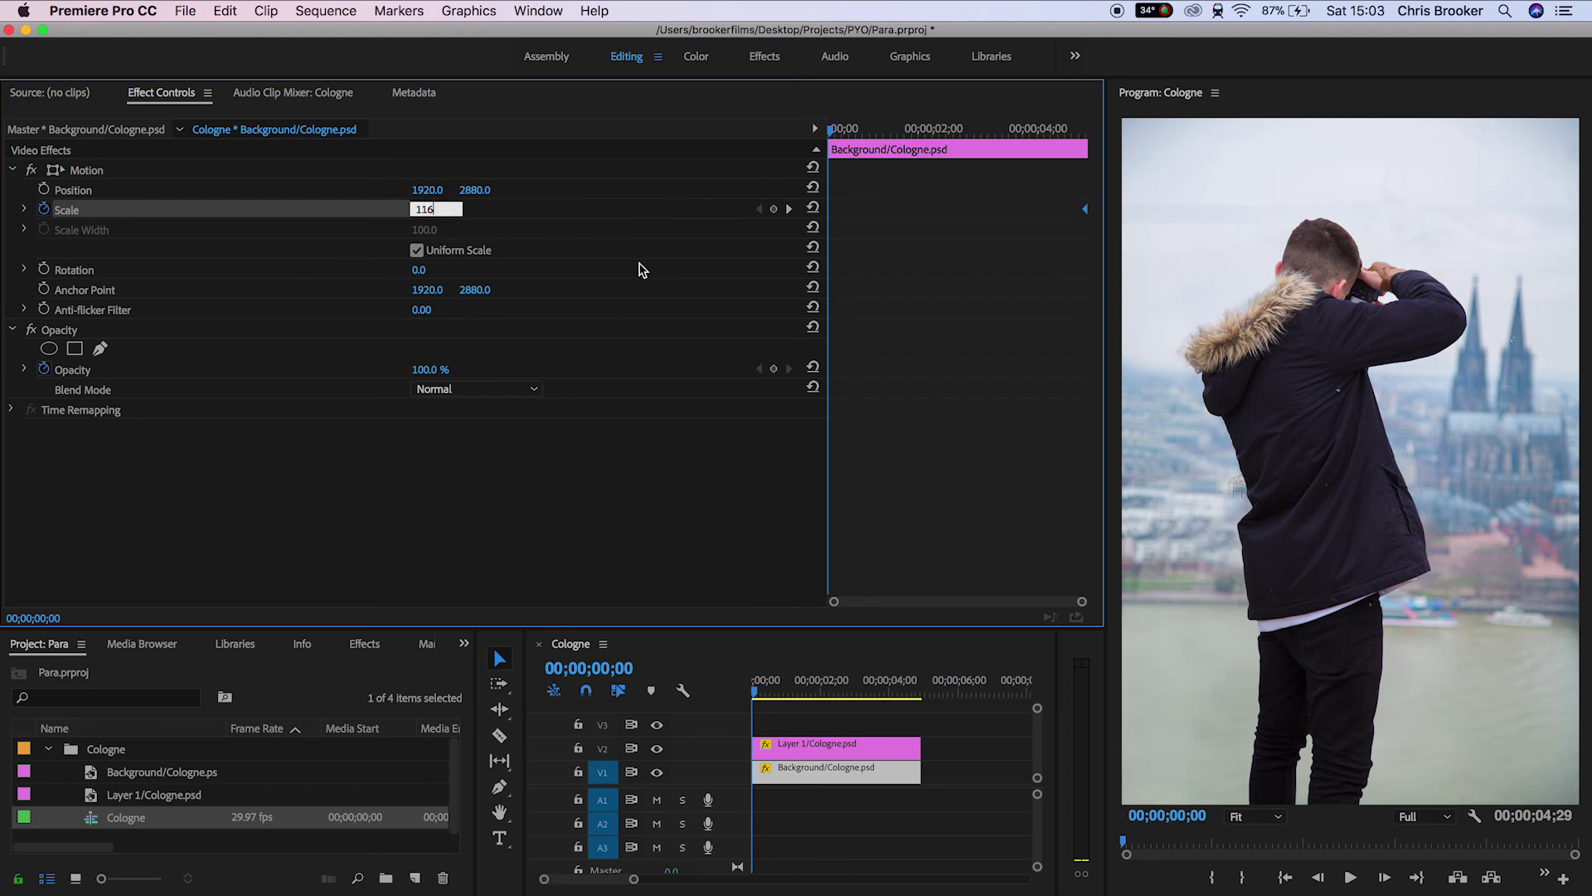
pyautogui.write('116')
pyautogui.press('Return')
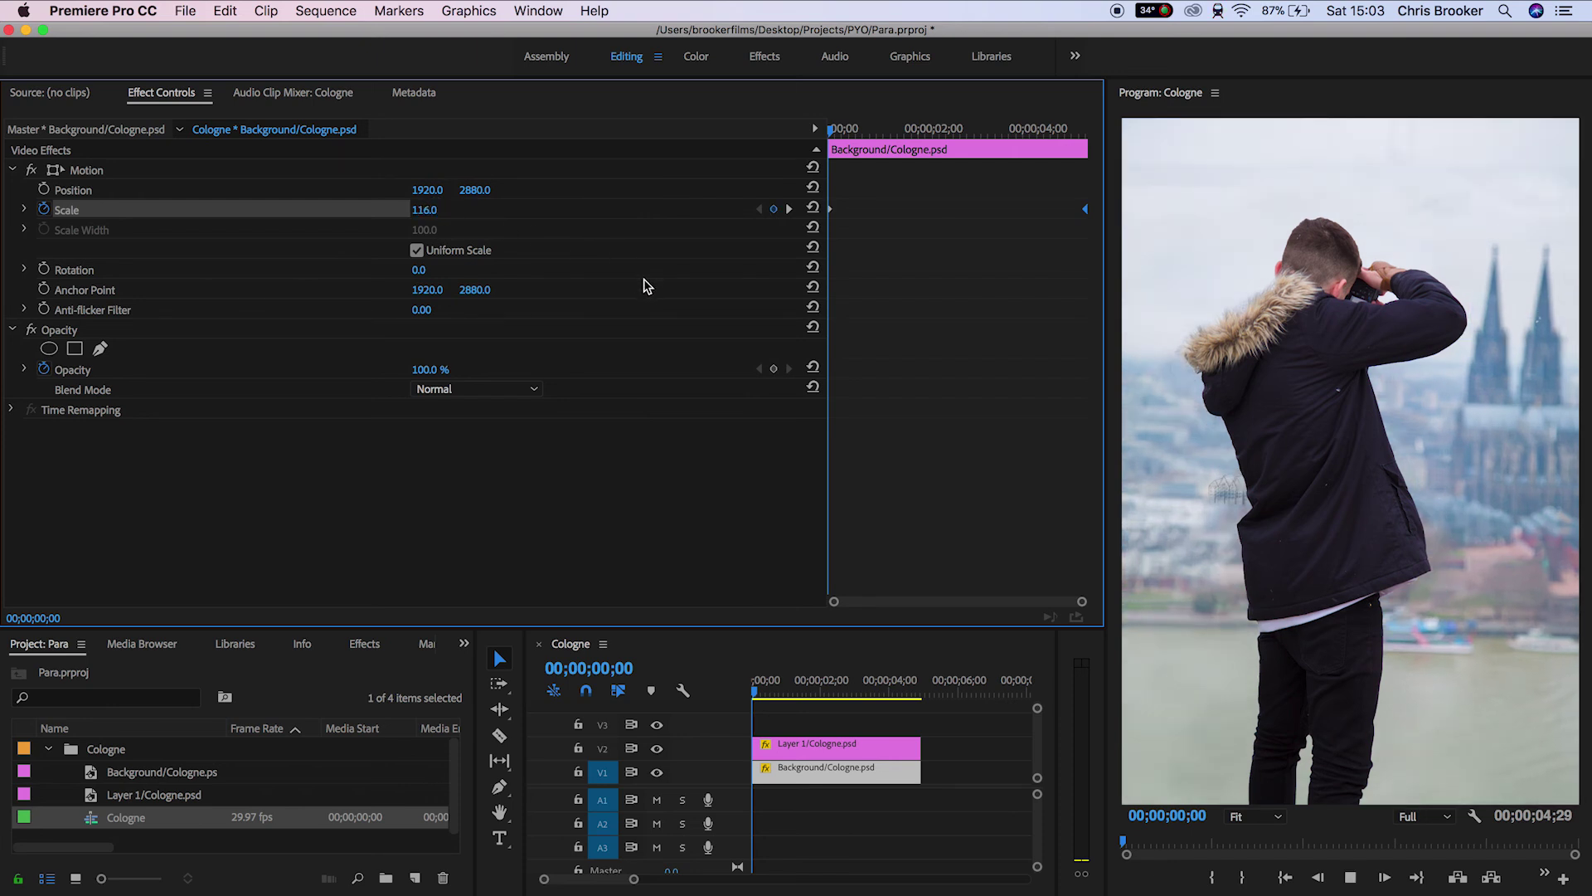
pyautogui.press('space')
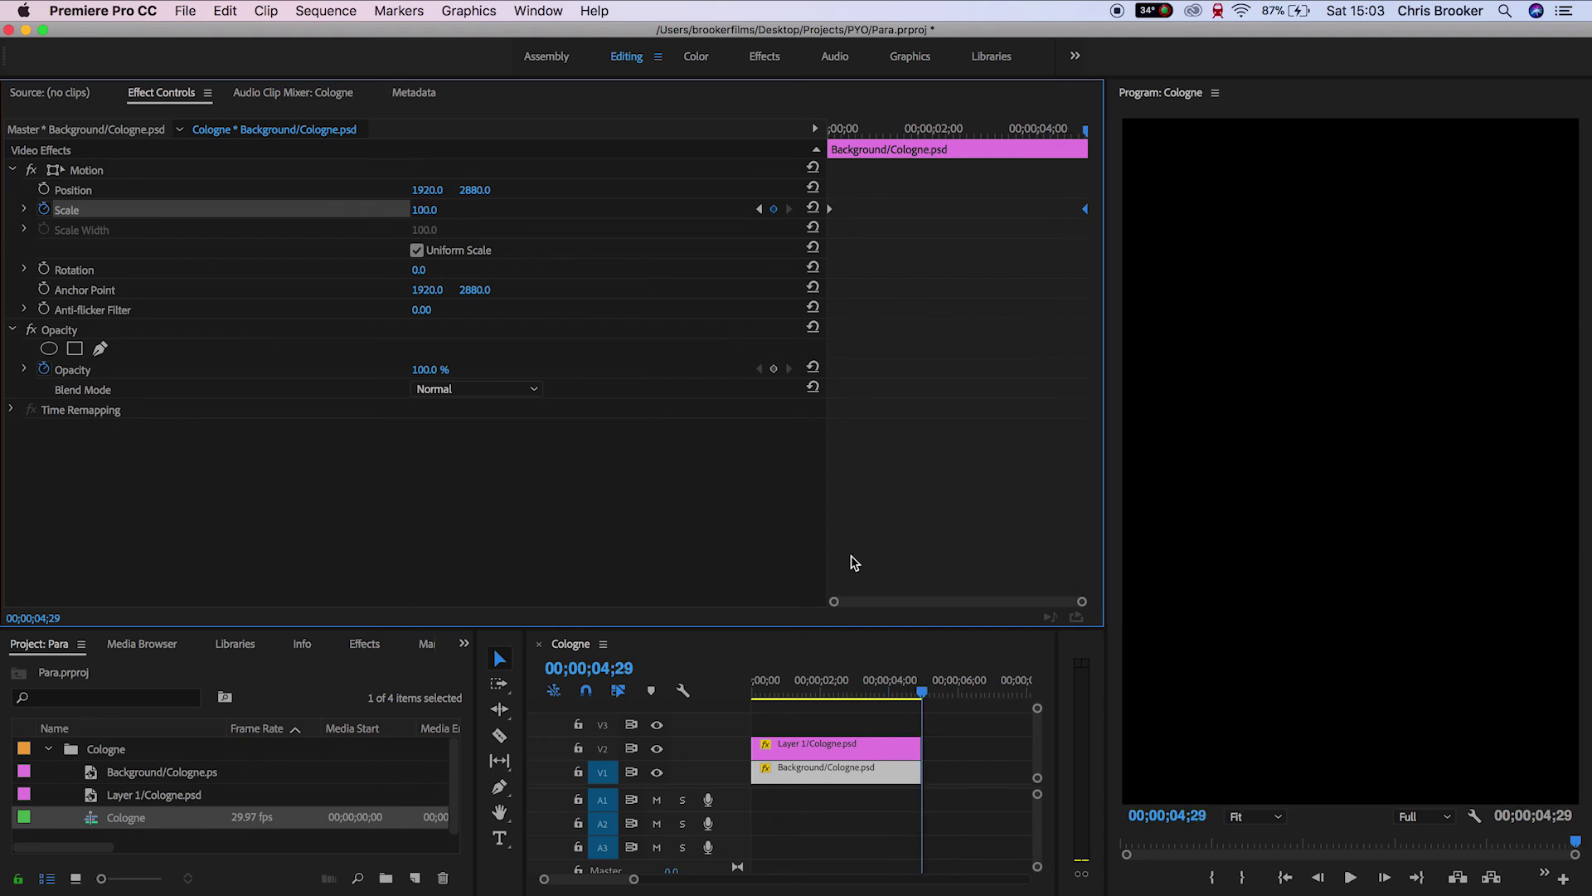
pyautogui.press('space')
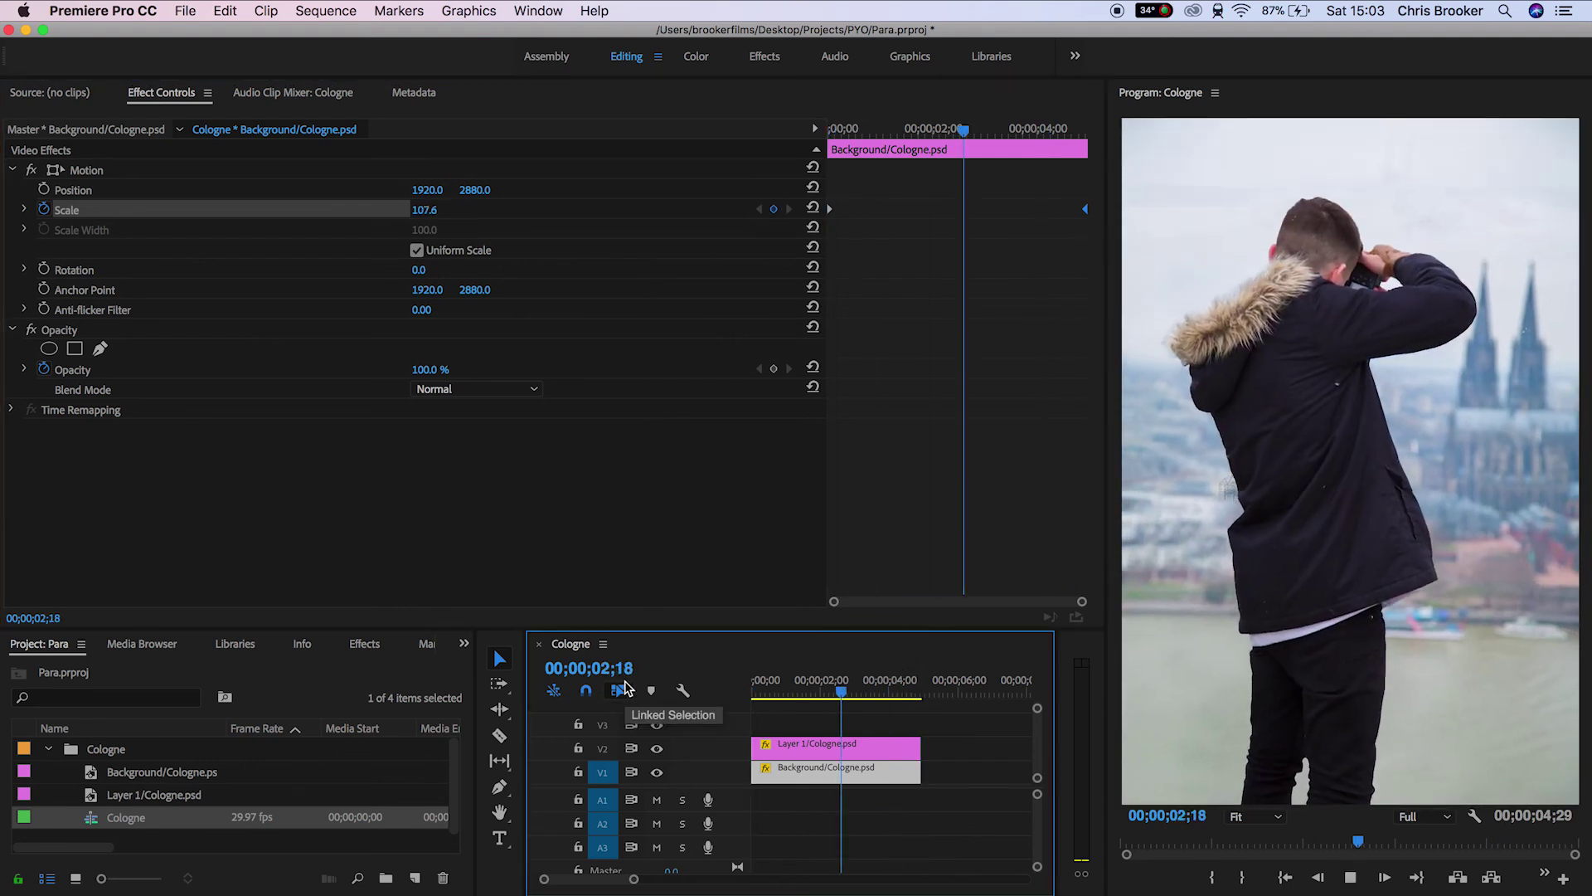